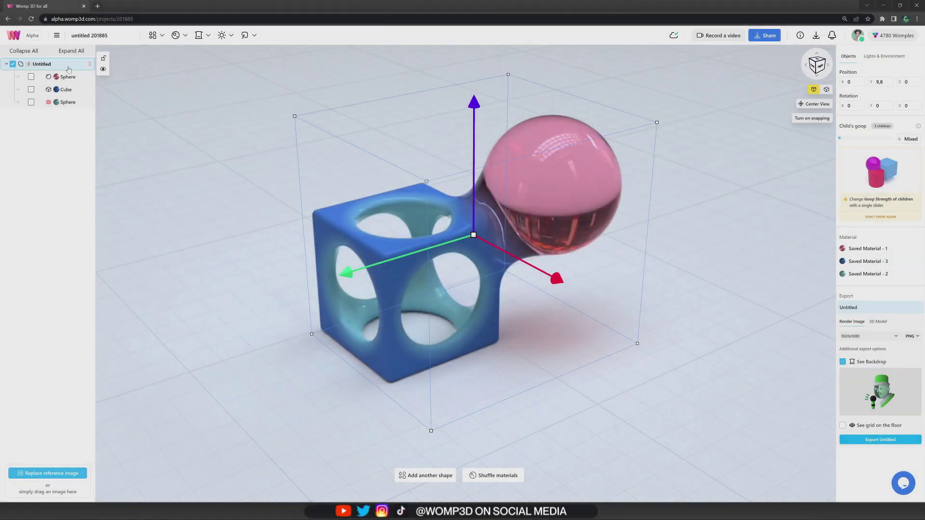
Step: Delete the existing group of goopy shapes and add a cube primitive to the empty scene
key("Delete")
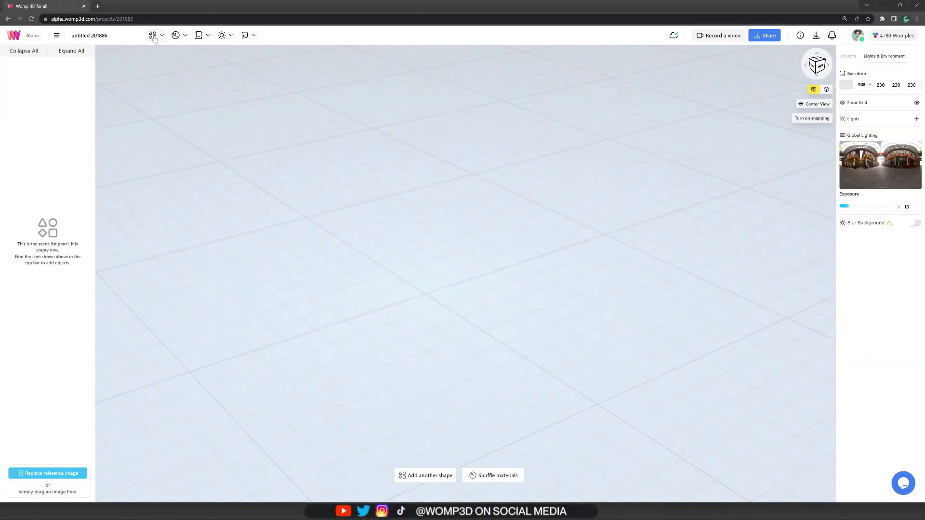
left_click(153, 36)
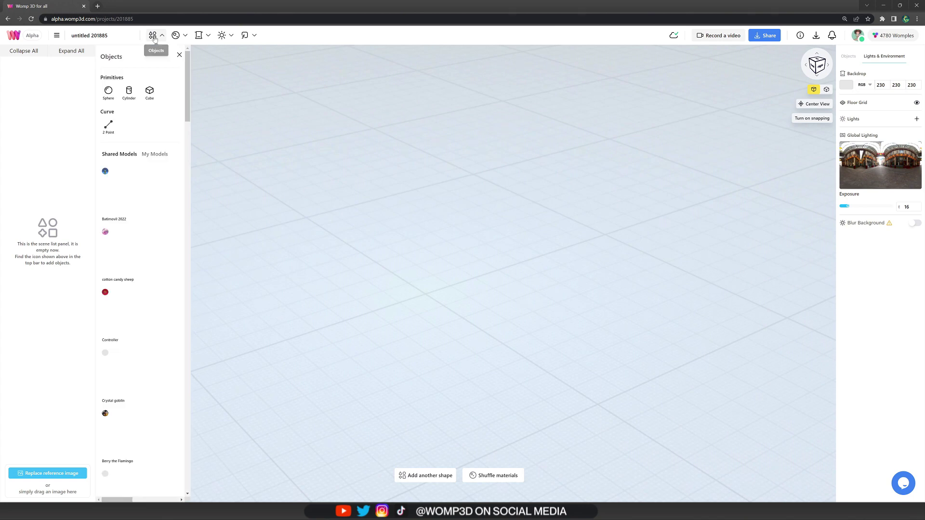
left_click(149, 91)
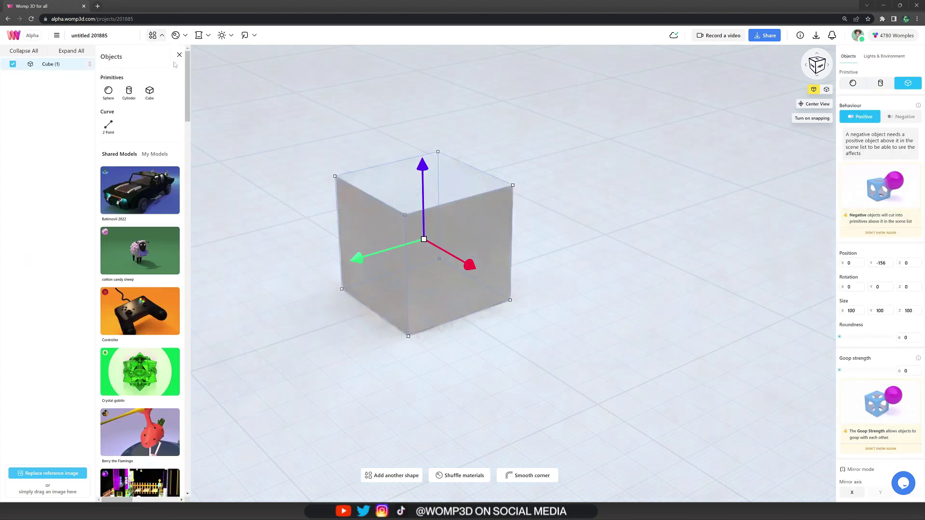
left_click(178, 55)
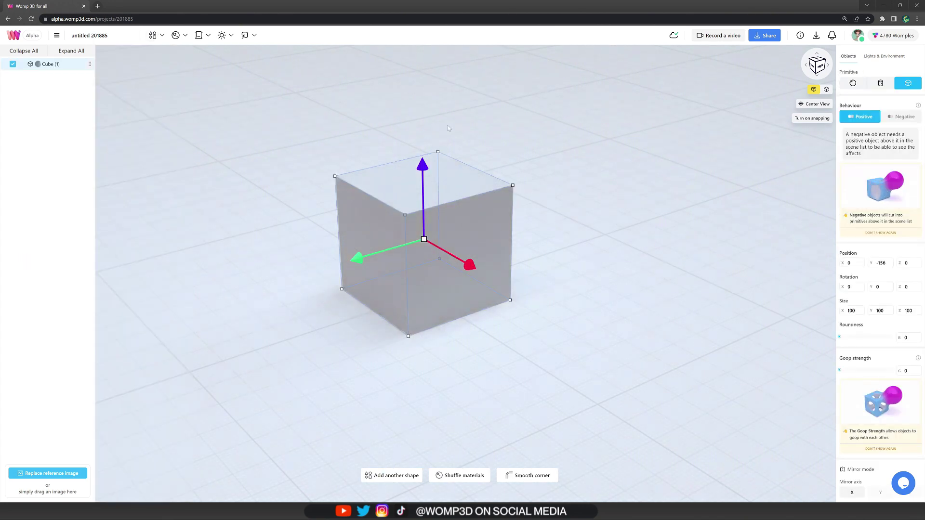
Step: Flatten the cube into a slab about 5.67 high and colour it dark brown, RGB 68, 51, 27, with roughness 30
mouse_move(473, 167)
left_click_drag(473, 166, 470, 267)
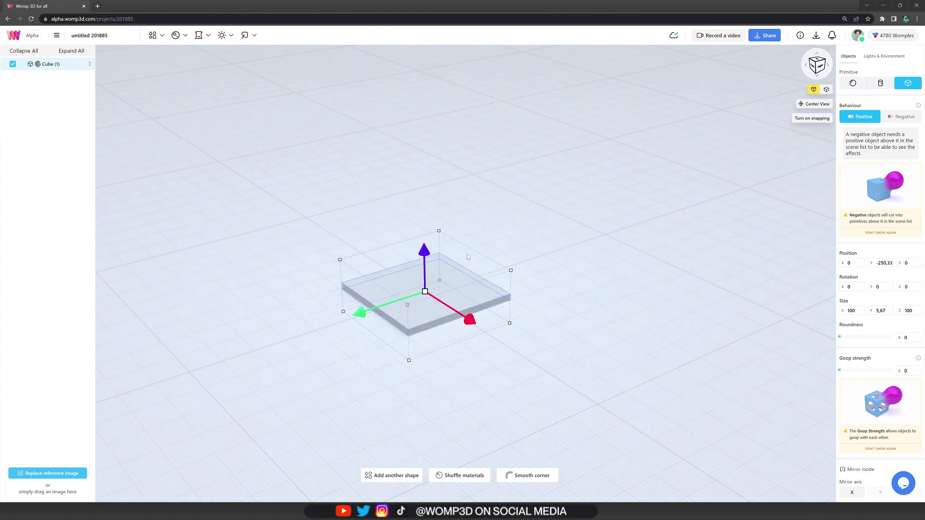
scroll(858, 302, "down", 5)
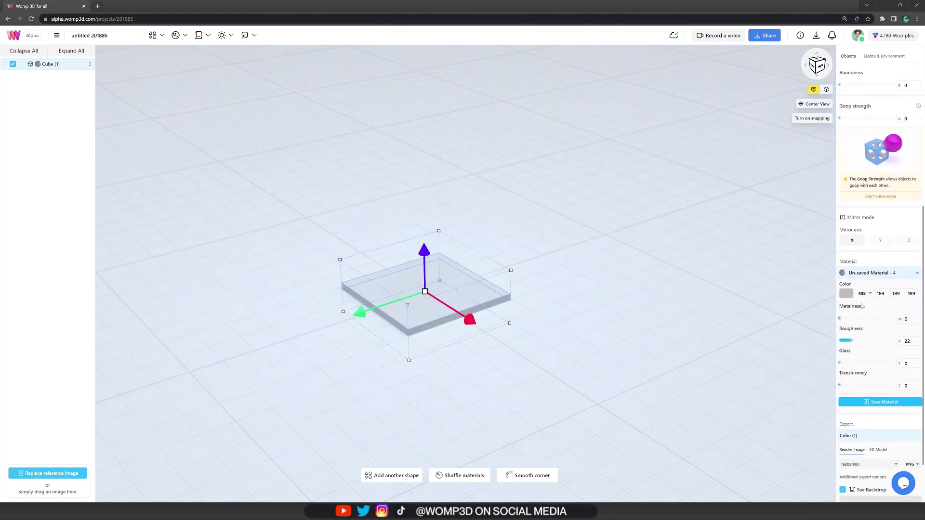
left_click(846, 294)
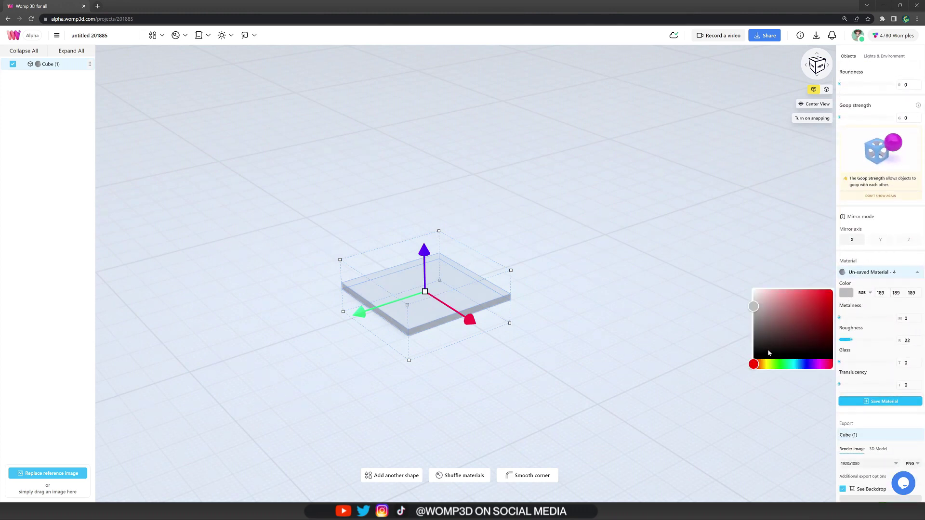
left_click_drag(754, 365, 854, 343)
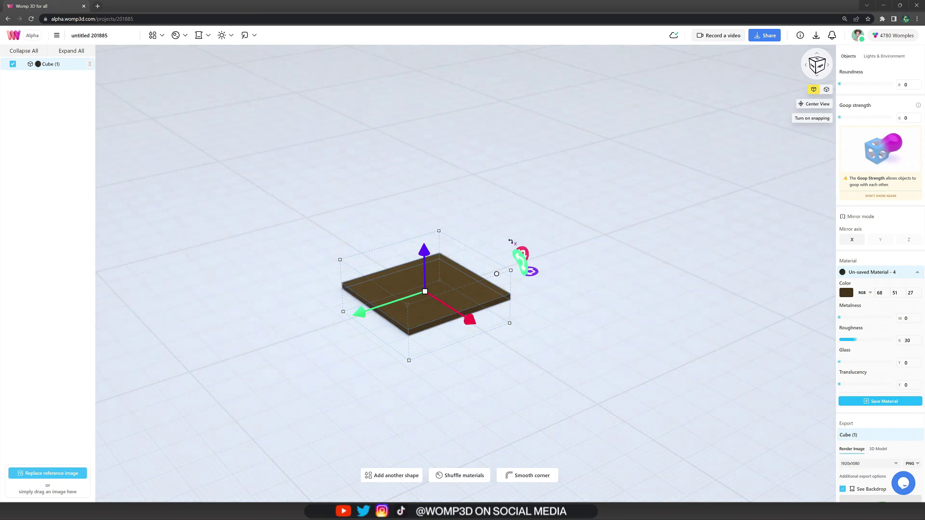
Step: Duplicate the slab, stack the copy on top at about 88.23 × 8.18 × 88.23, and set its goop strength to about 20.47
key("ctrl+v")
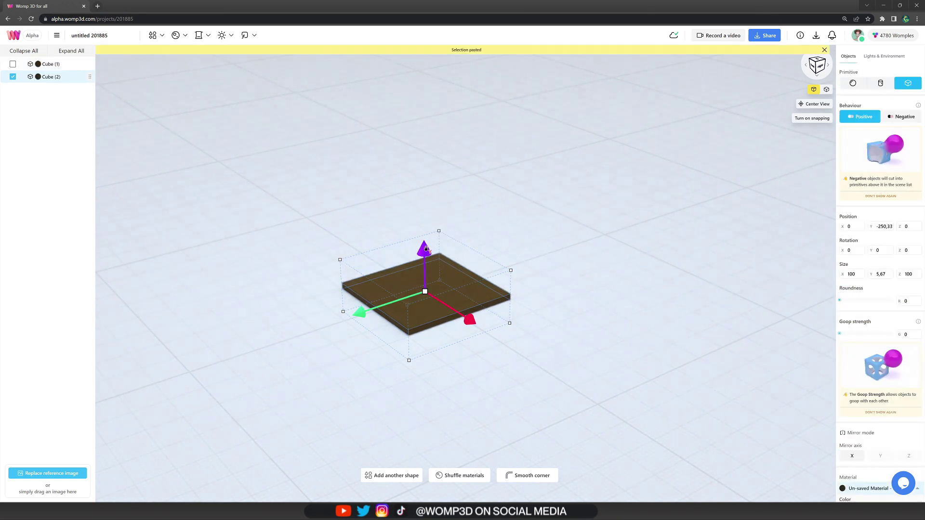
left_click_drag(425, 250, 425, 240)
left_click_drag(426, 280, 424, 242)
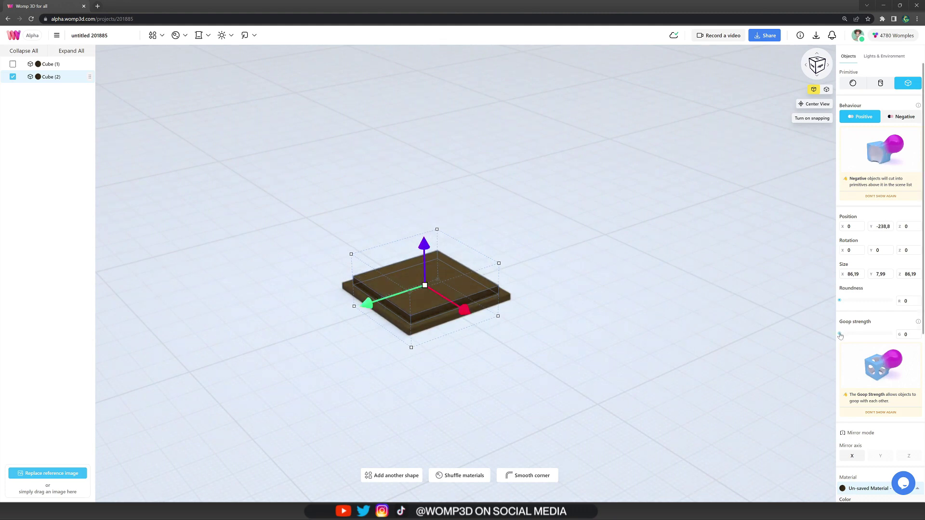
left_click_drag(840, 336, 842, 336)
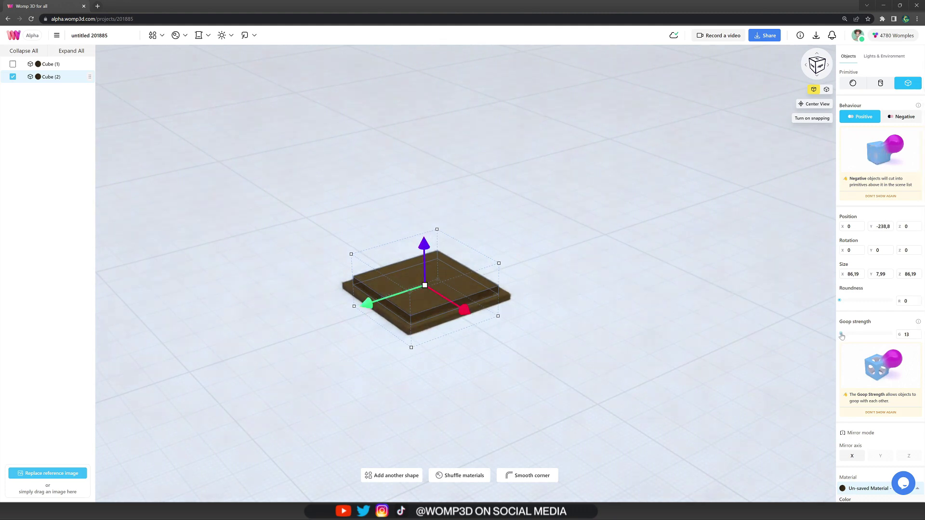
left_click(640, 306)
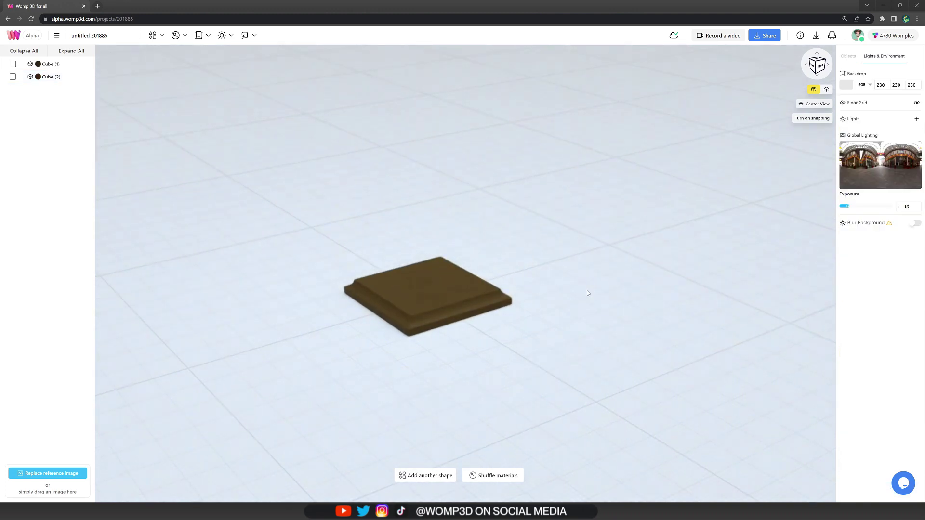
scroll(586, 291, "up", 2)
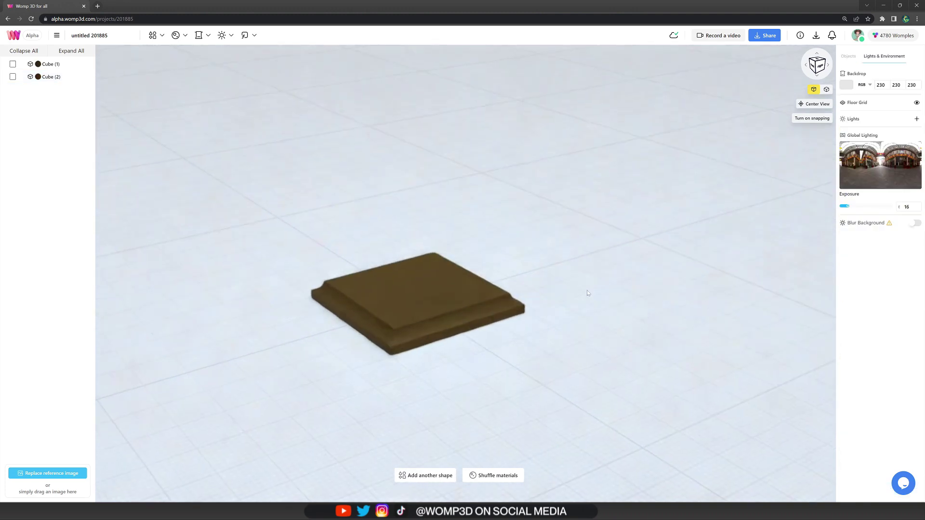
left_click(429, 295)
left_click(534, 307)
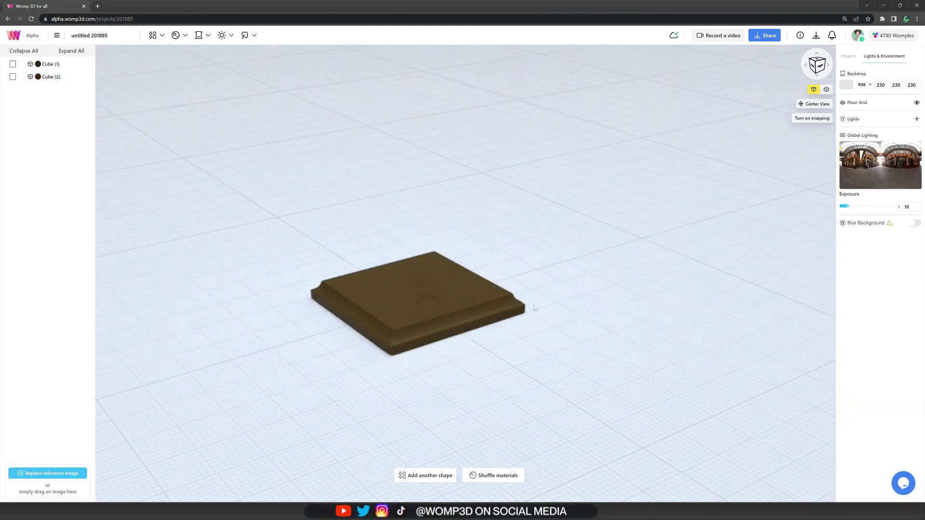
Step: Duplicate the second slab as a third tier, set its roundness to 100 and lower it towards the base
left_click(480, 309)
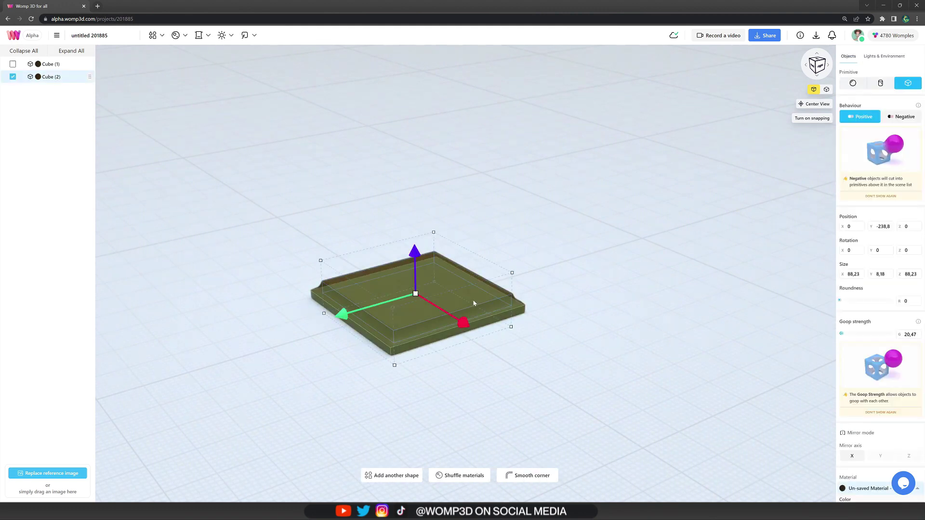
key("ctrl+c")
key("ctrl+v")
left_click_drag(413, 247, 414, 226)
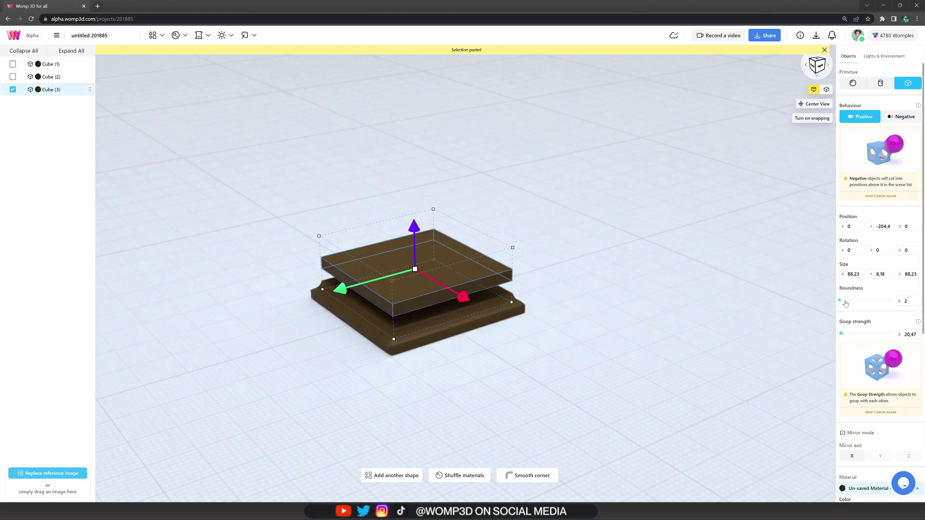
left_click_drag(839, 300, 897, 301)
left_click_drag(417, 235, 416, 247)
left_click(597, 217)
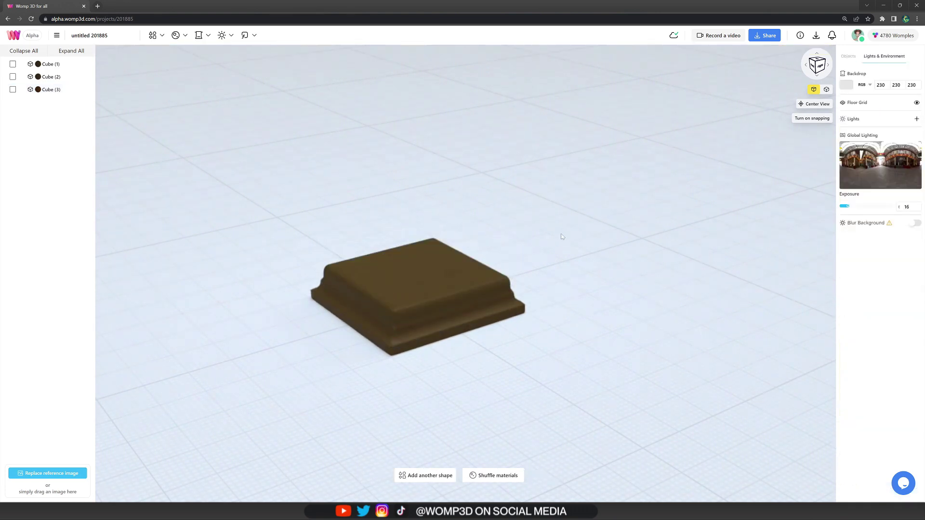
Step: Set the third tier's goop strength to 0, thin it to about 6.36 and lower it onto the base
left_click(449, 273)
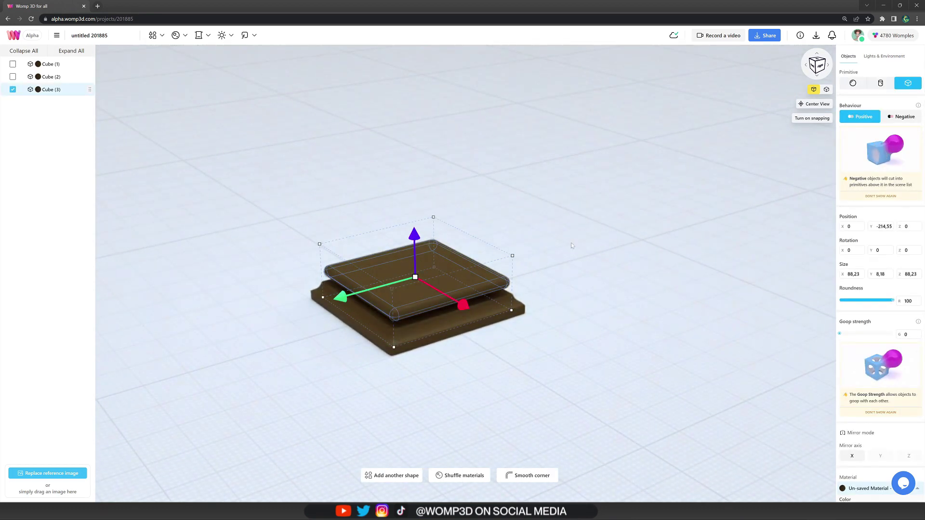
left_click_drag(470, 233, 419, 242)
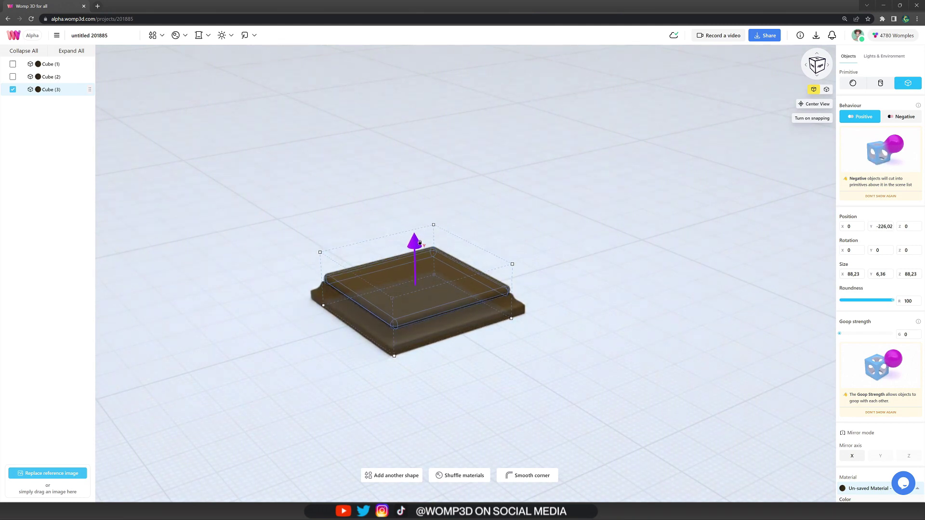
left_click(529, 200)
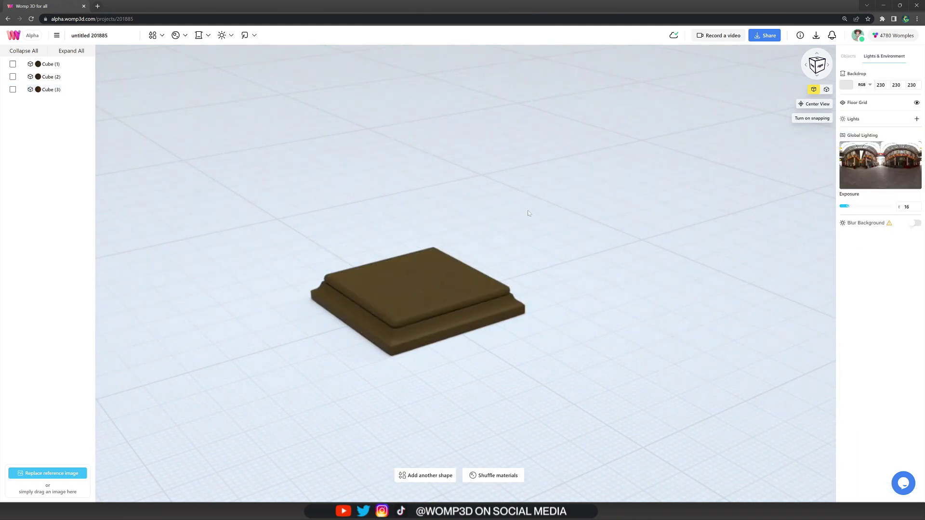
Step: Duplicate the rounded tier, scale the copy to about 70 wide, set its roundness to 0 and extend it upwards into a square block
left_click(446, 284)
key("ctrl+c")
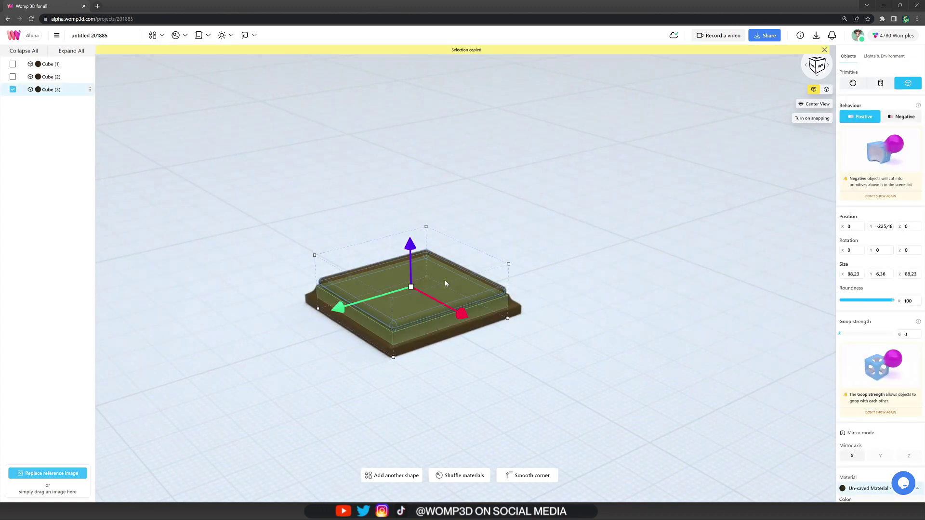
key("ctrl+v")
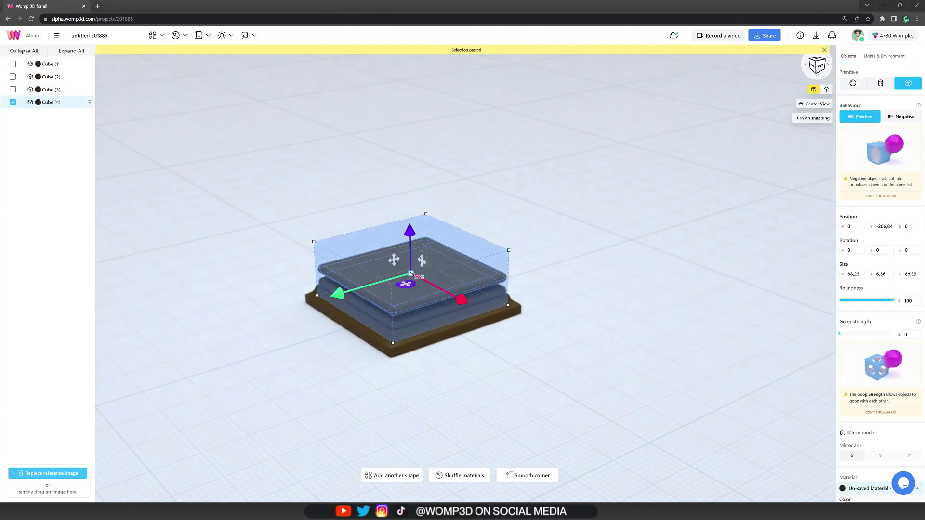
left_click_drag(412, 273, 453, 227)
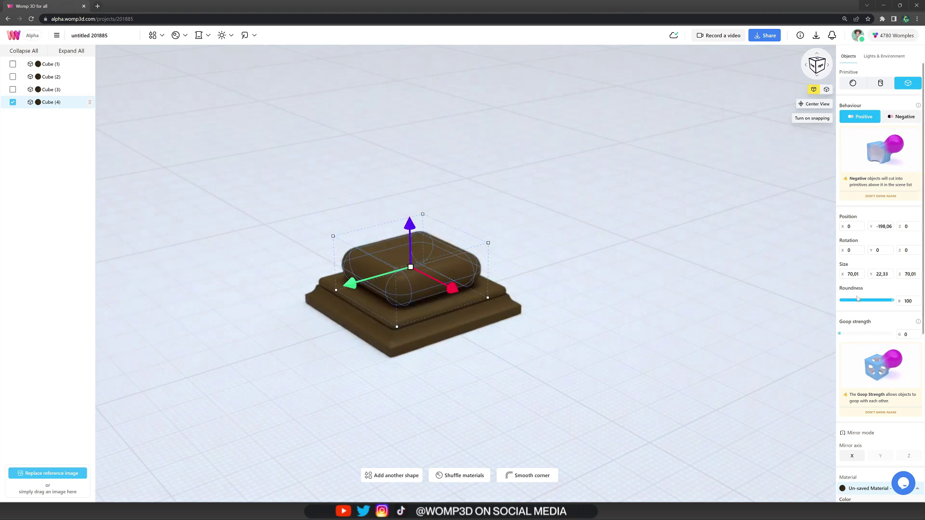
left_click_drag(857, 299, 804, 299)
left_click_drag(454, 230, 452, 192)
Step: Duplicate the square block, flatten the copy to a thin slab, scale it up slightly and lower it onto the block
key("ctrl+c")
key("ctrl+v")
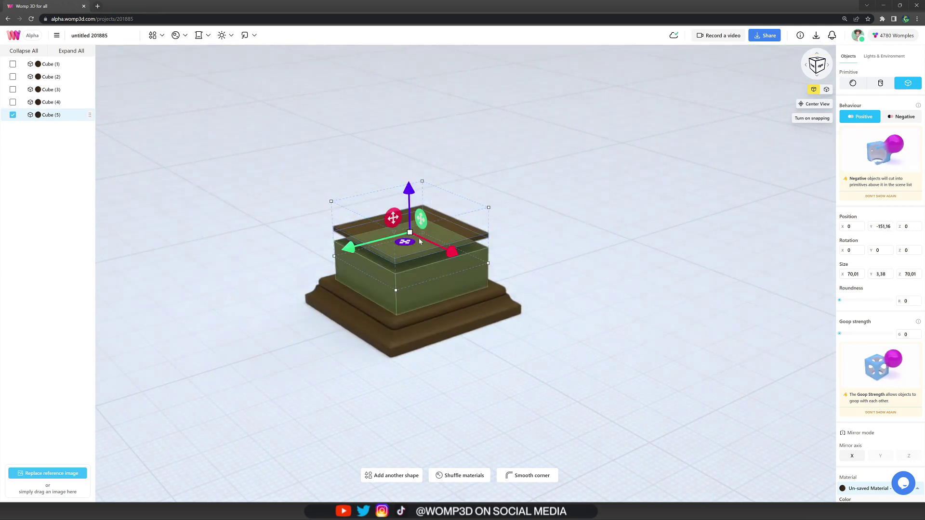
left_click_drag(410, 233, 417, 233)
mouse_move(413, 192)
left_mouse_down()
mouse_move(416, 207)
mouse_move(410, 201)
left_mouse_up()
Step: Duplicate the thin slab, scale the copy to about 81.15 × 3.92 × 81.15 and set its roundness to 70
key("ctrl+c")
key("ctrl+v")
left_click_drag(410, 241, 877, 308)
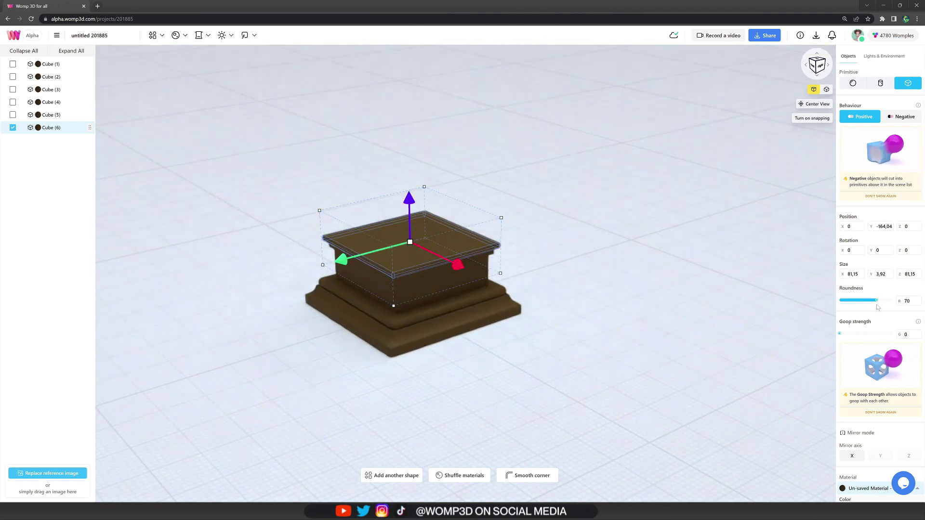
left_click(660, 296)
Step: Thicken the rounded top slab to about 5.71, scale it to about 79.55 wide and set its goop strength to 5
left_click(459, 248)
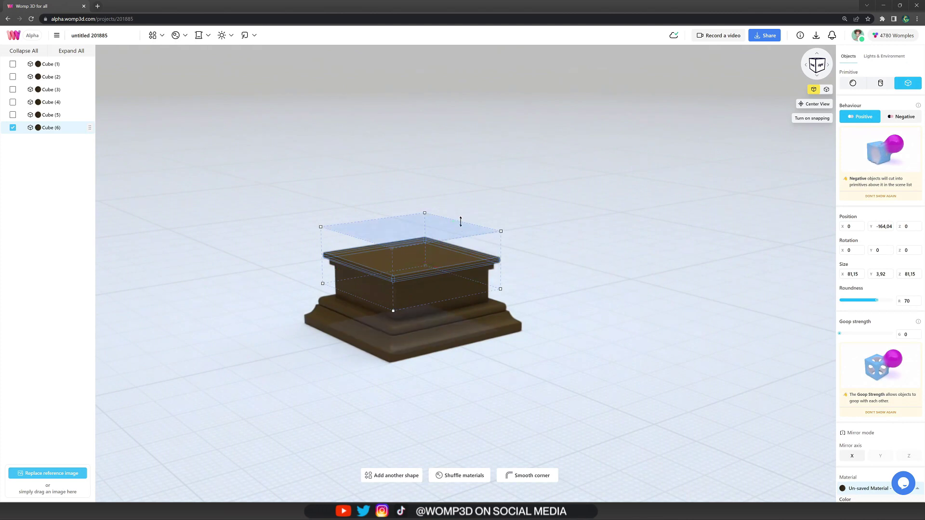
left_click_drag(461, 222, 460, 219)
left_click_drag(412, 256, 410, 255)
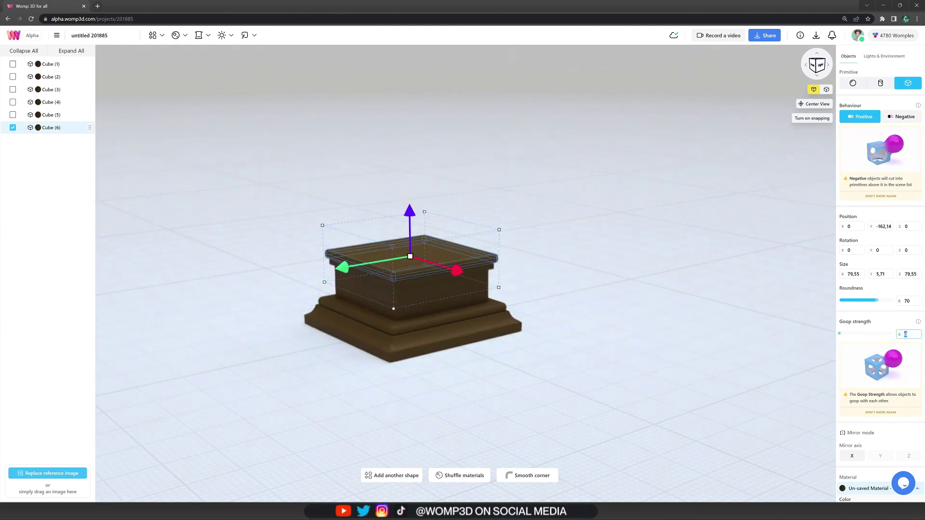
left_click(608, 355)
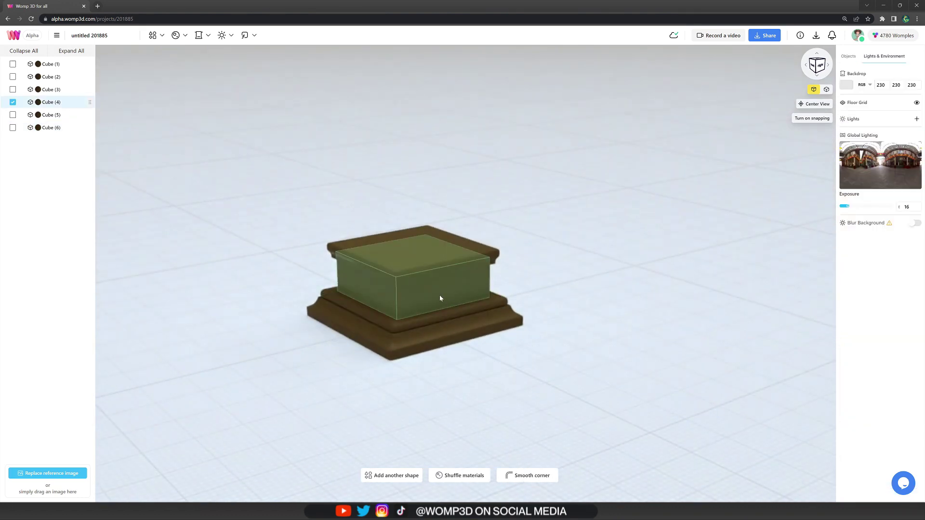
Step: Recolour the square middle block a lighter brown, RGB 115, 89, 53
left_click(439, 294)
scroll(844, 360, "down", 5)
left_click(846, 293)
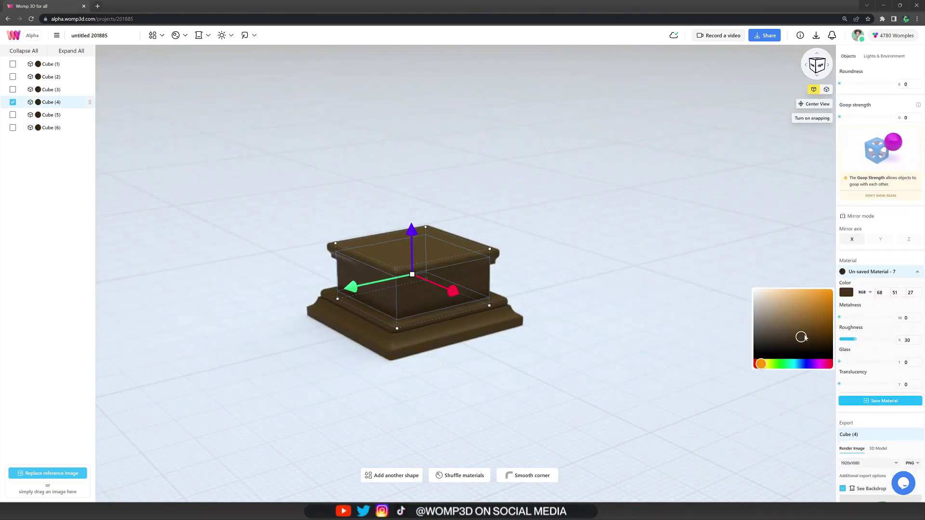
left_click_drag(801, 334, 798, 324)
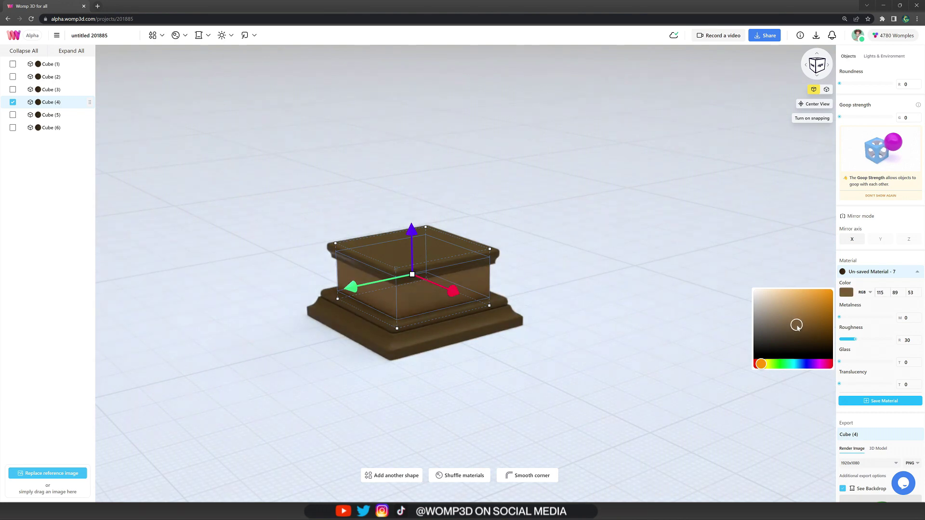
left_click(625, 323)
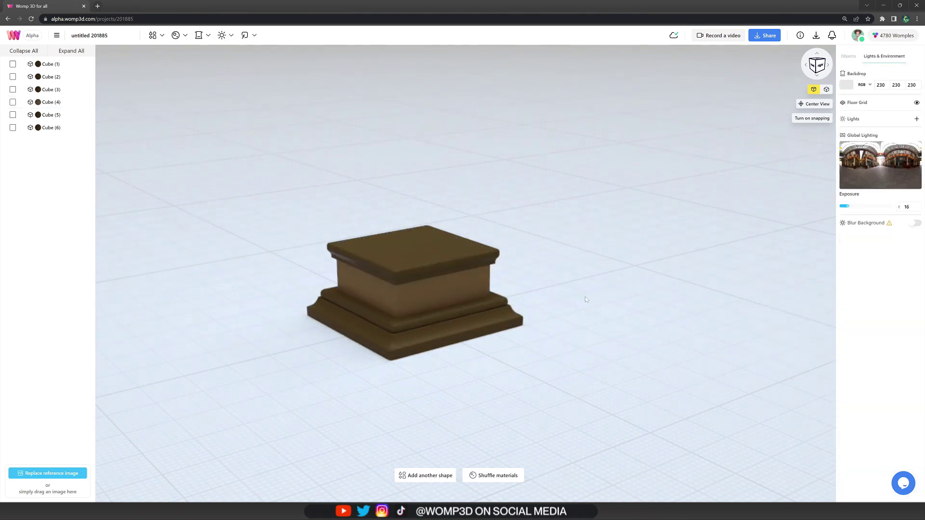
Step: Duplicate the rounded top slab, raise the copy above it, and set the copy's roundness and goop strength to 0
left_click(467, 262)
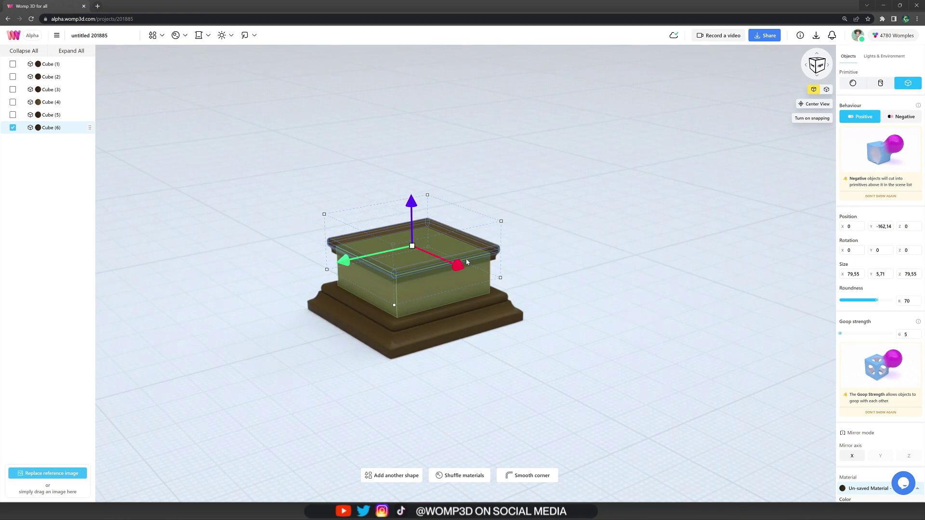
key("ctrl+c")
key("ctrl+v")
left_click_drag(411, 204, 411, 192)
left_click_drag(857, 301, 833, 303)
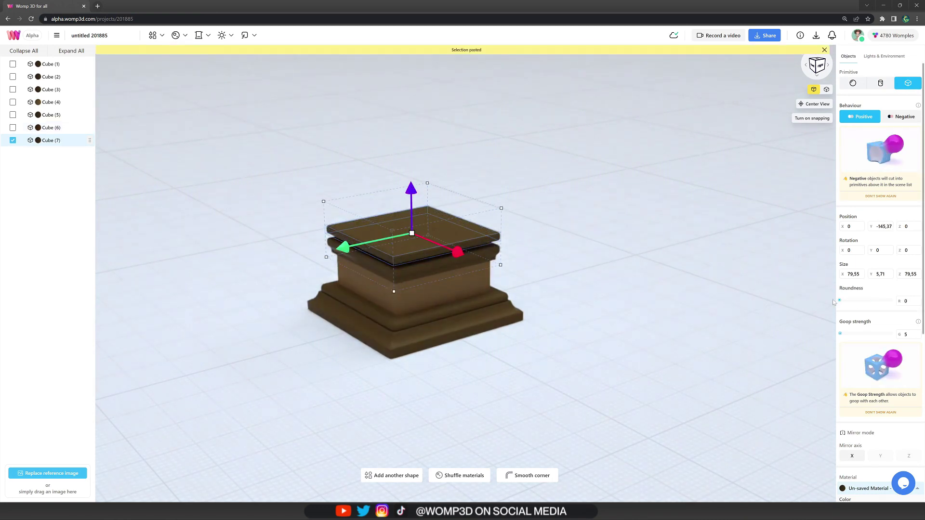
left_click_drag(841, 333, 830, 334)
Step: Thin the new top plate to about 1.41, scale it to about 75.26 wide and lower it onto the rounded slab
left_click_drag(462, 195, 461, 198)
left_click_drag(412, 237, 406, 234)
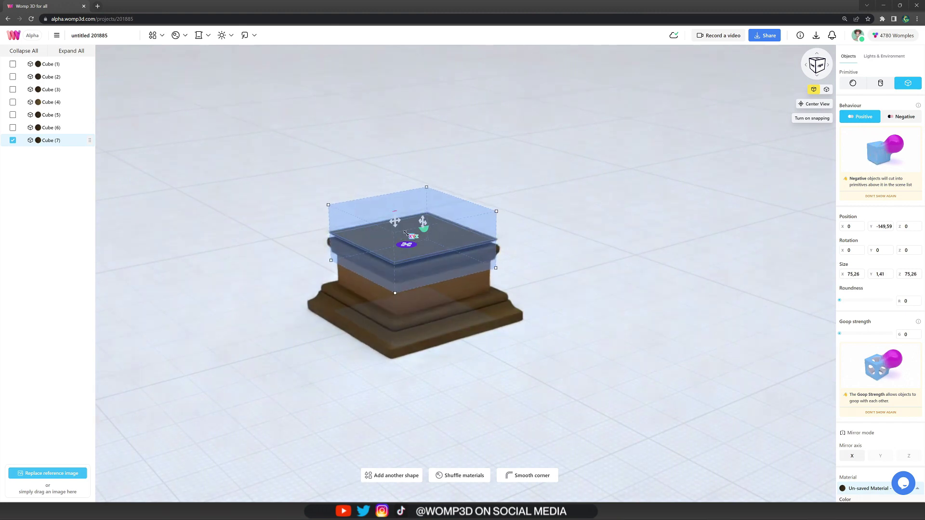
scroll(891, 377, "down", 5)
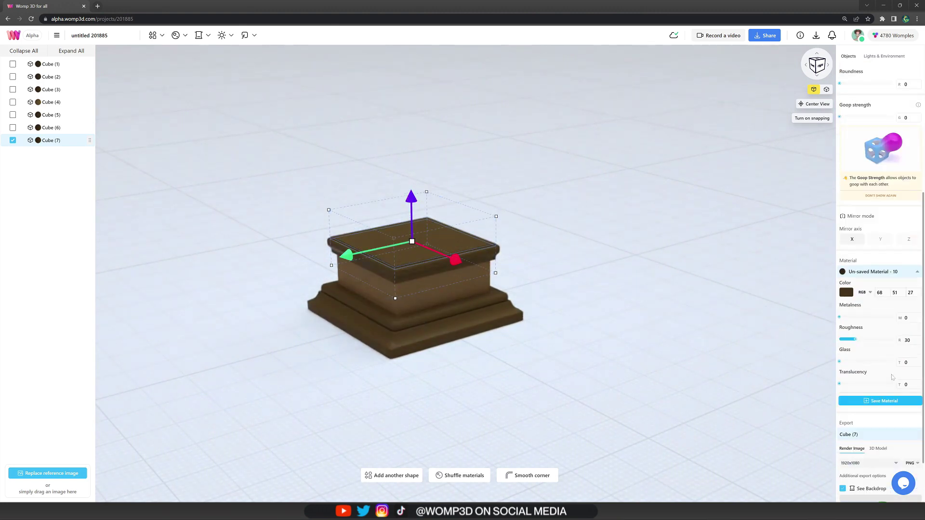
Step: Darken the material colour of the thin top plate to a deeper brown, then deselect it
left_click(847, 293)
left_click_drag(801, 336, 809, 345)
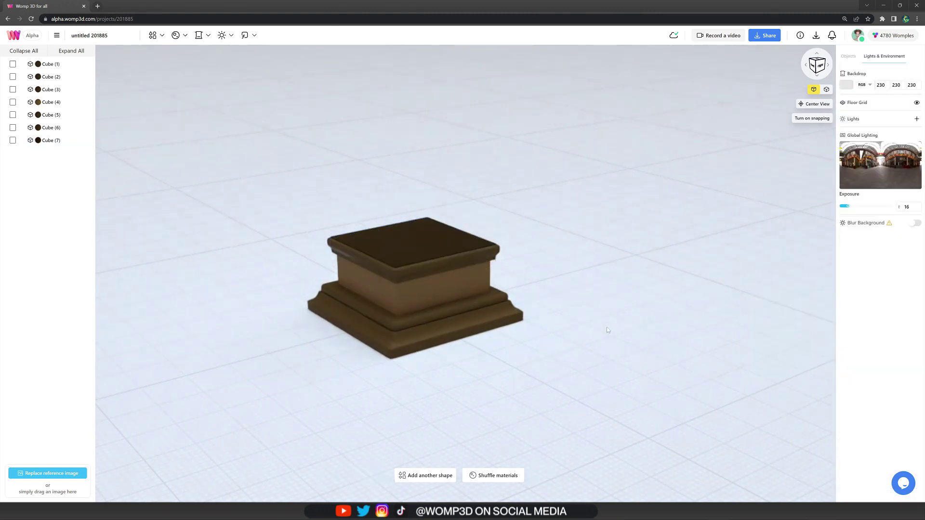
left_click(606, 327)
mouse_move(571, 304)
left_mouse_down()
mouse_move(577, 277)
mouse_move(575, 287)
left_mouse_up()
right_click_drag(527, 260, 577, 290)
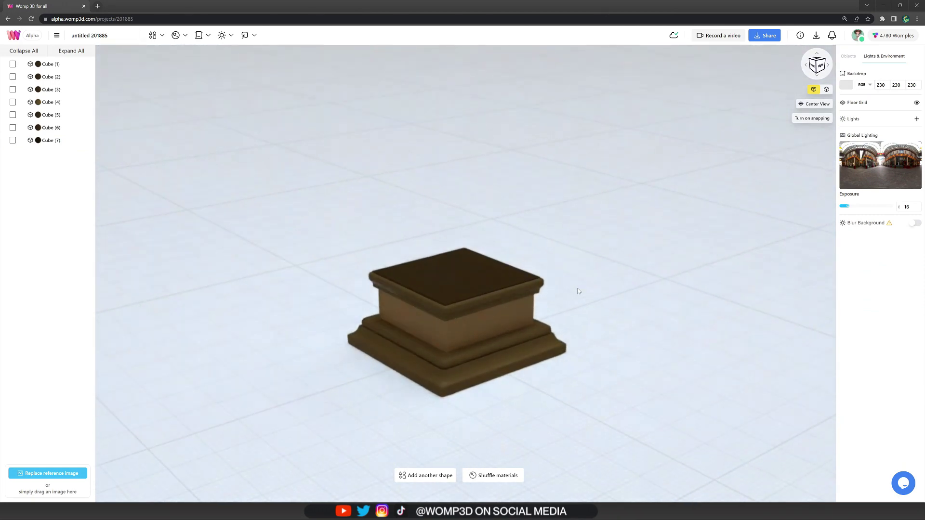
Step: Select all seven cubes of the pedestal and raise them together above the floor
left_click(73, 64)
left_click(73, 141, "shift")
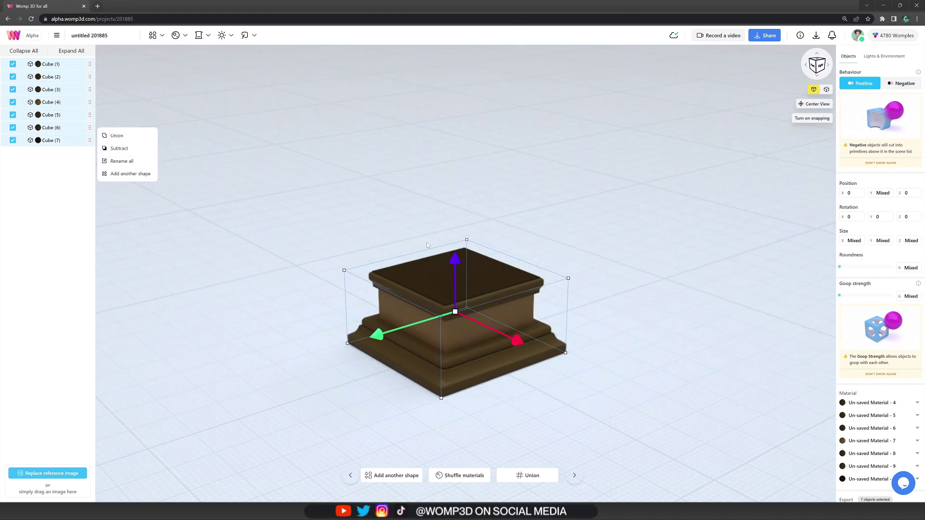
left_click_drag(455, 269, 454, 225)
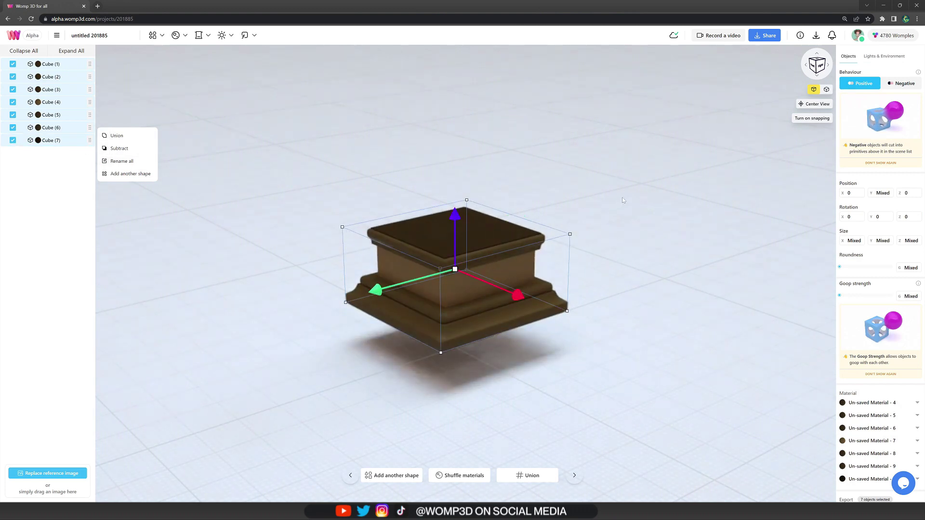
left_click(622, 200)
Step: Duplicate the lighter middle block, move the copy out beside the pedestal and scale it to about 18.08 wide and 6.87 high
left_click(502, 279)
key("ctrl+c")
key("ctrl+v")
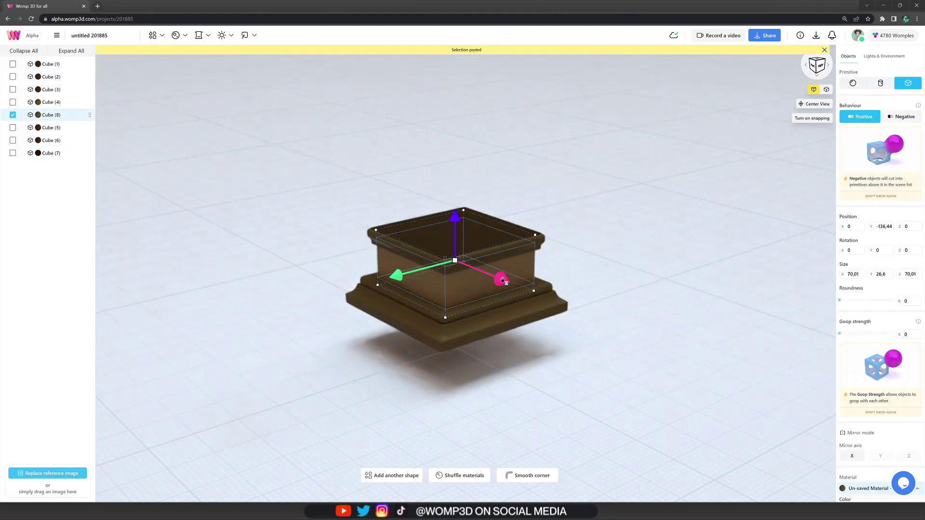
left_click_drag(501, 280, 604, 324)
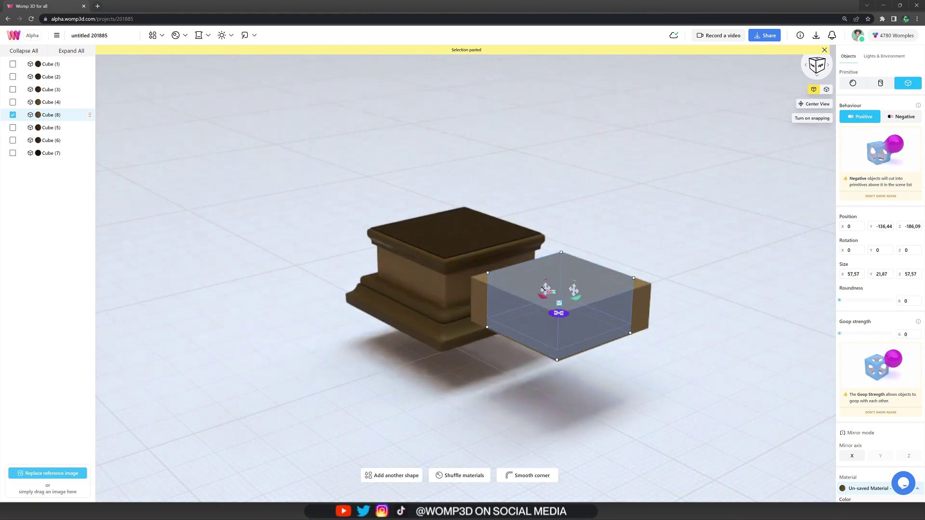
left_click_drag(543, 289, 560, 306)
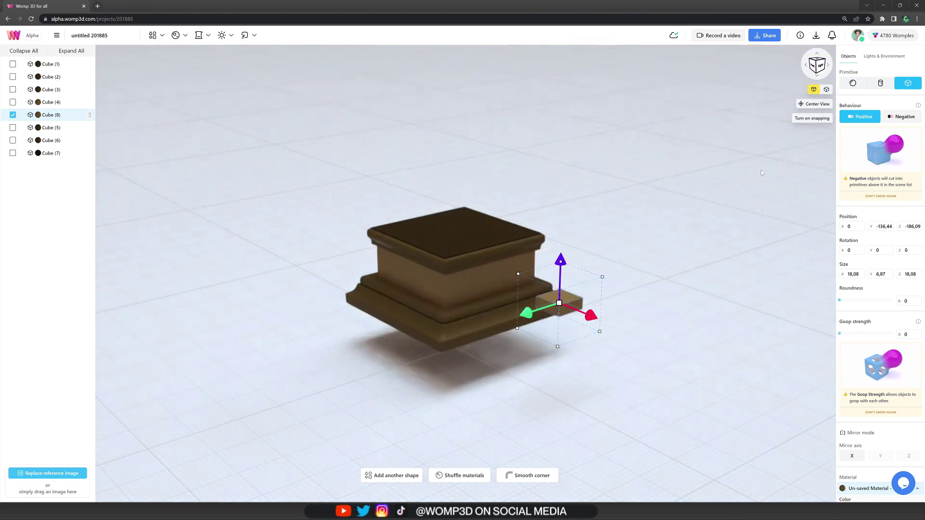
Step: Turn on snapping and move the small block under the base, to about Y -205.53 and Z -81.92
left_click(810, 119)
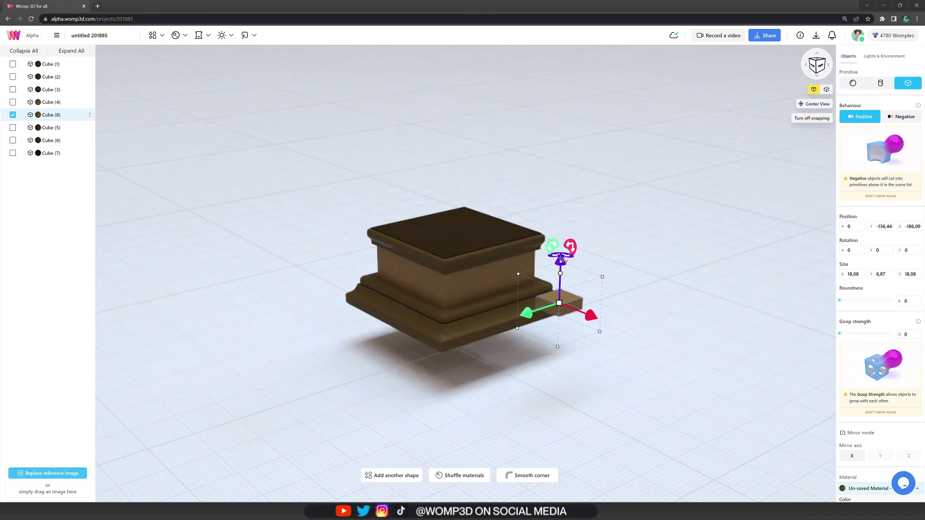
left_click_drag(561, 260, 559, 308)
left_click_drag(586, 366, 525, 339)
left_click_drag(461, 332, 441, 337)
left_click_drag(483, 287, 482, 299)
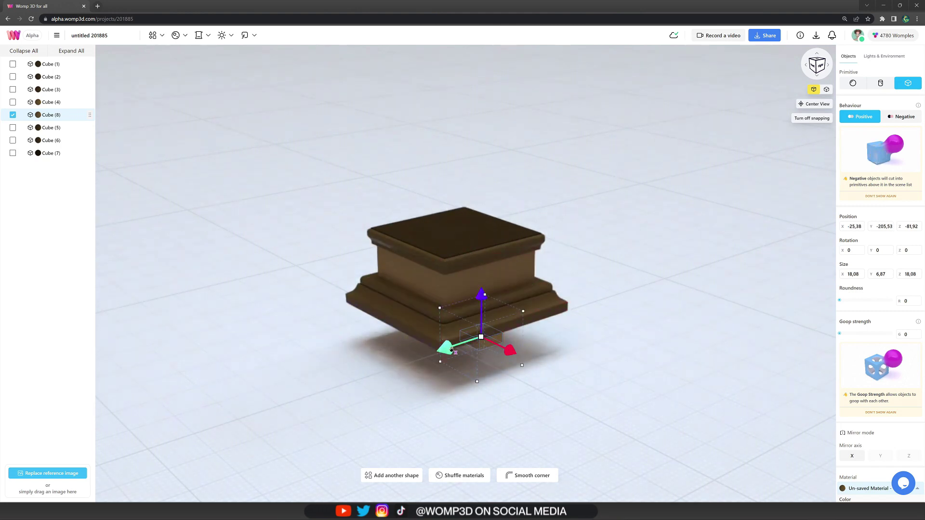
Step: Snap the small foot block to the base's corner, at about X -81.92
left_click(508, 372)
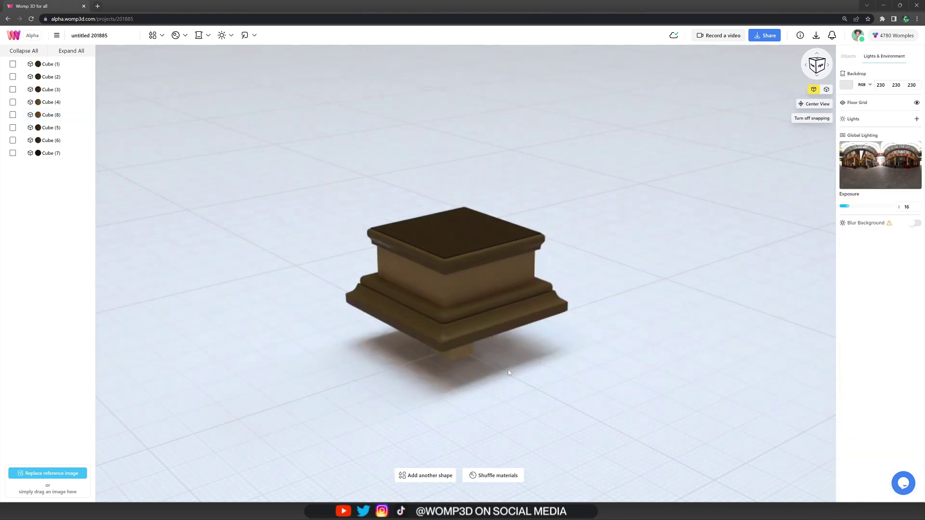
right_click_drag(508, 370, 467, 364)
left_click(458, 354)
left_click_drag(414, 350, 404, 351)
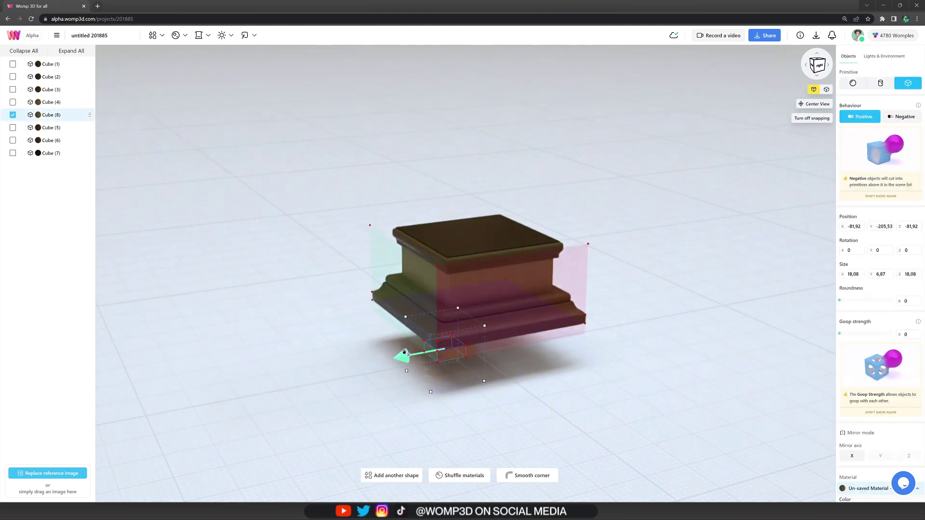
left_click(487, 363)
left_click_drag(487, 363, 471, 360)
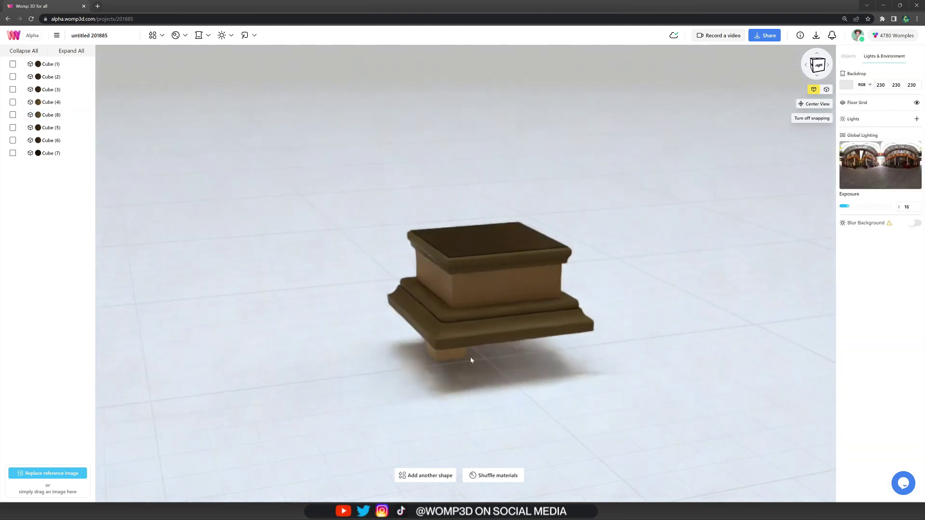
Step: Duplicate the corner foot and move the copy along the X axis to the adjacent corner of the base
left_click(453, 356)
key("ctrl+d")
left_click_drag(401, 356, 534, 354)
left_click(487, 382)
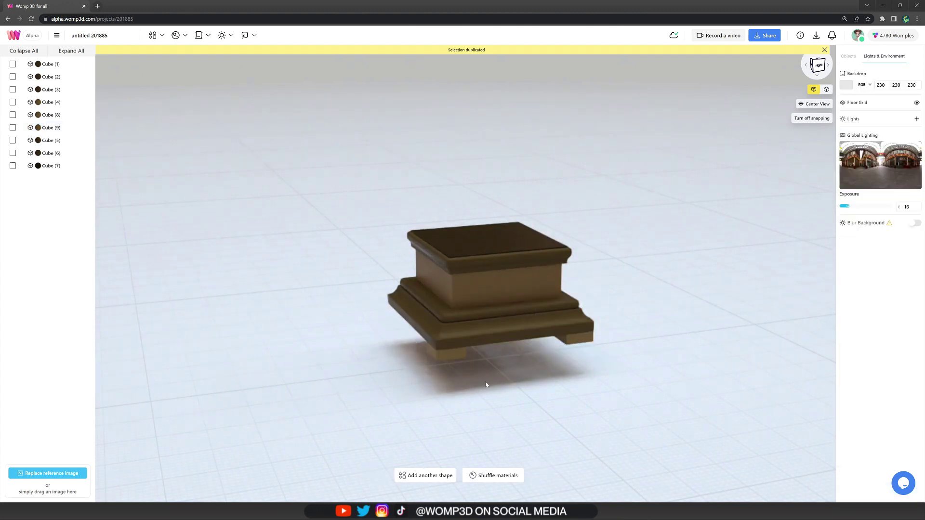
Step: Select both feet and duplicate them to the two corners on the opposite side of the base
left_click_drag(487, 382, 497, 381)
left_click(67, 114)
left_click(70, 127, "shift")
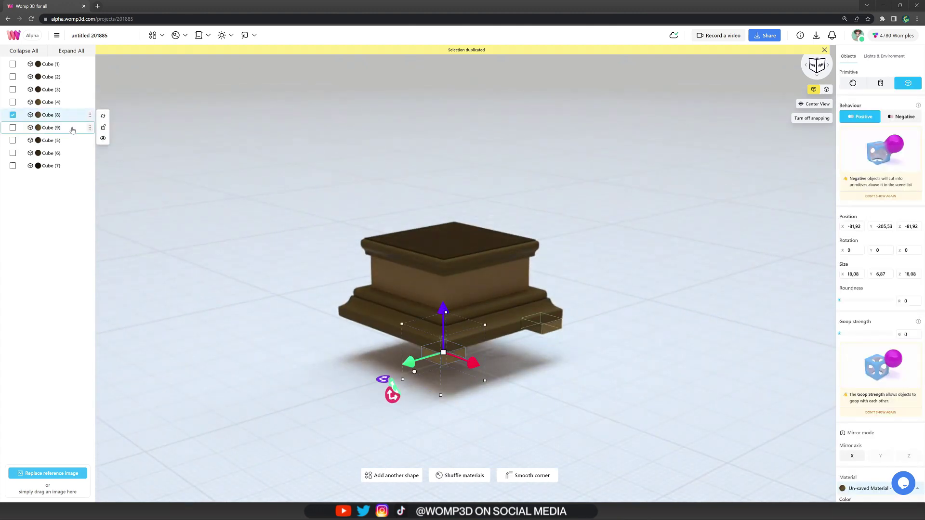
right_click(72, 127)
left_click_drag(230, 273, 343, 293)
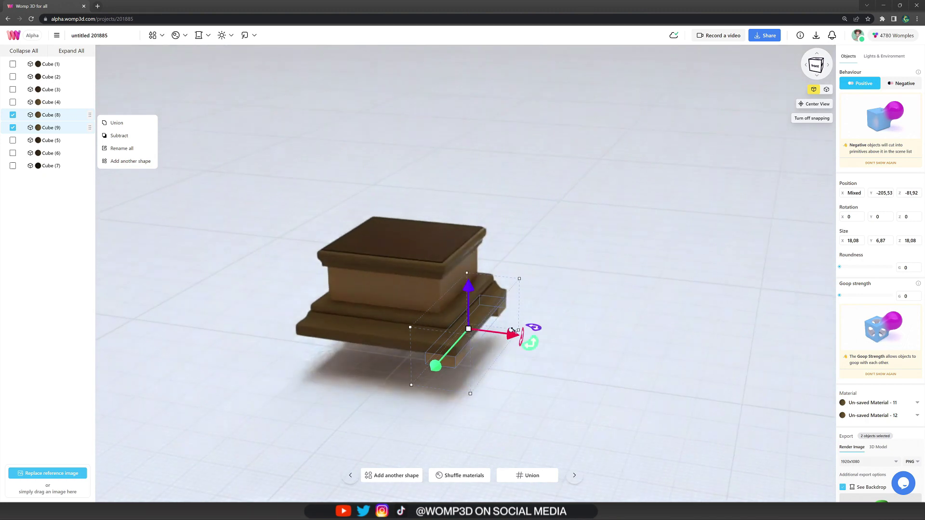
left_click_drag(511, 337, 391, 317, "alt")
left_click(550, 356)
left_click_drag(550, 356, 448, 348)
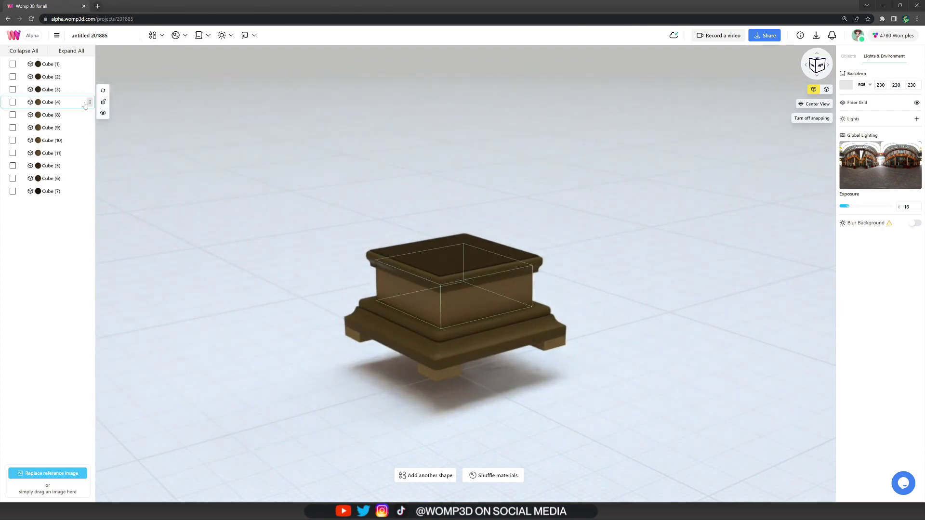
Step: Combine all eleven cubes into a union and name it "wooden stand"
left_click(64, 68)
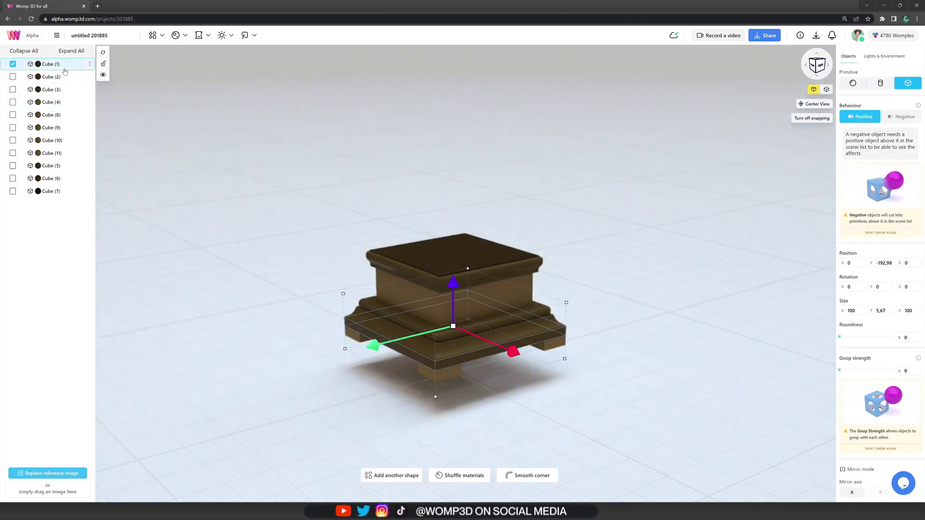
left_click(58, 191, "shift")
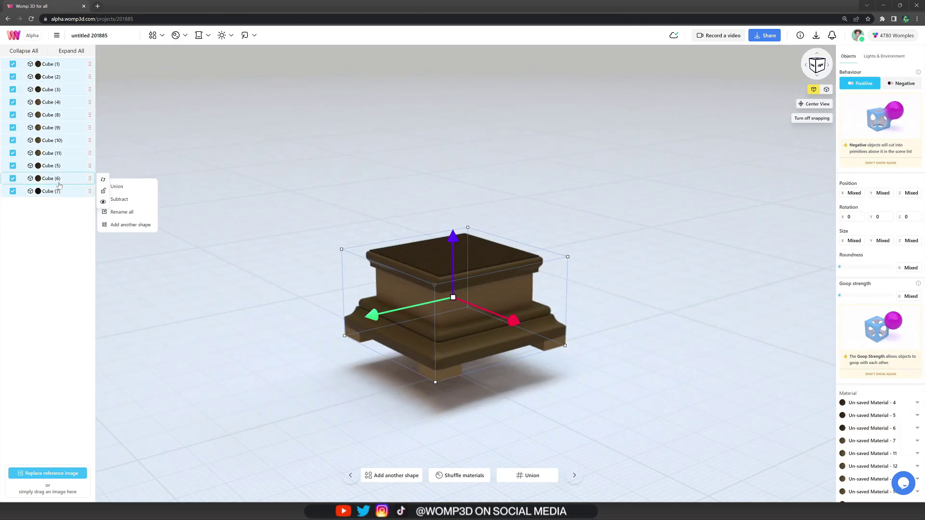
left_click(117, 187)
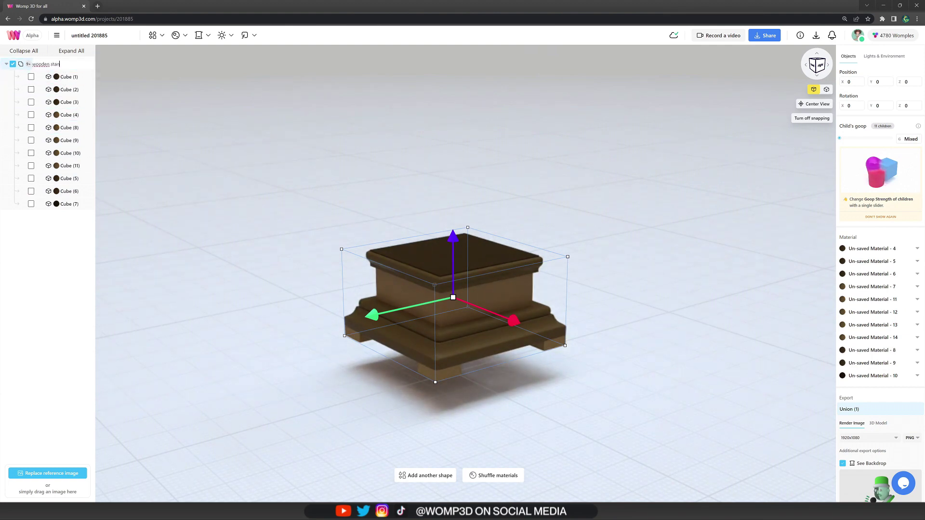
key("Return")
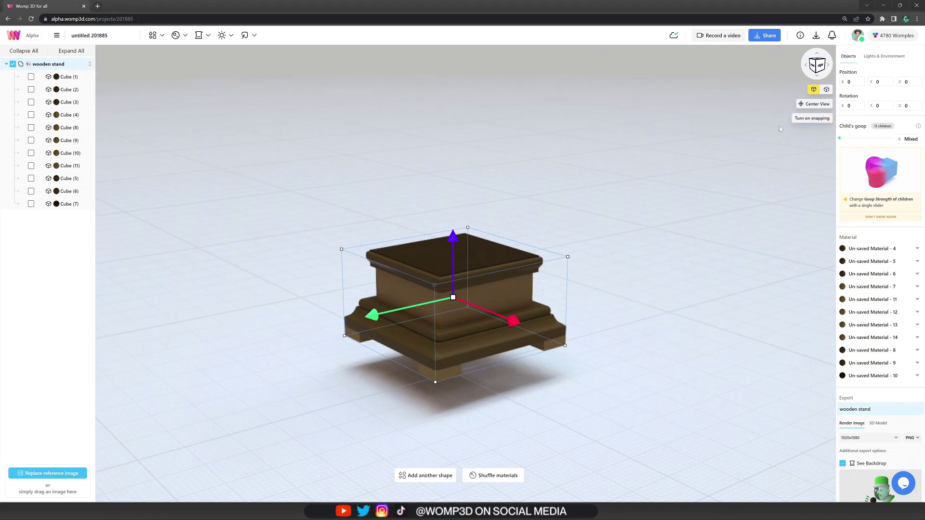
Step: Lower the wooden stand until its four feet rest on the floor, then deselect it
left_click_drag(452, 236, 453, 270)
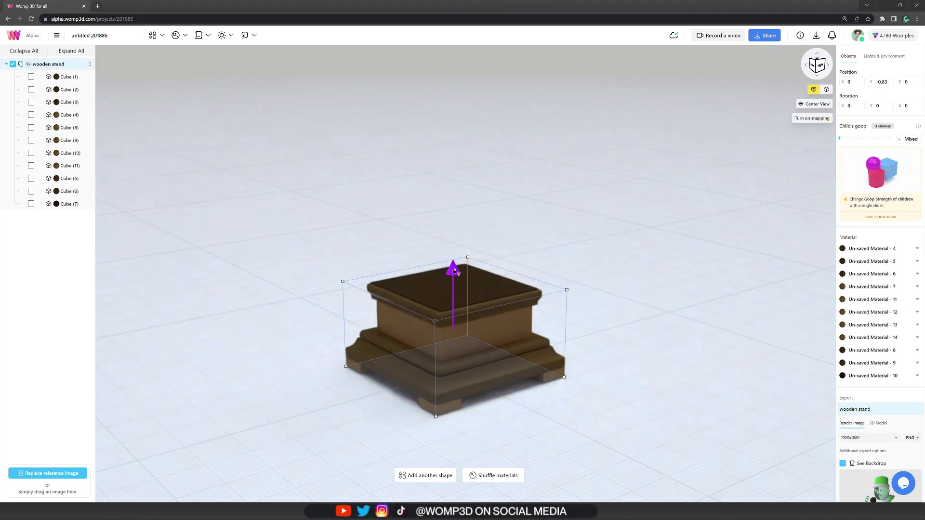
left_click(623, 230)
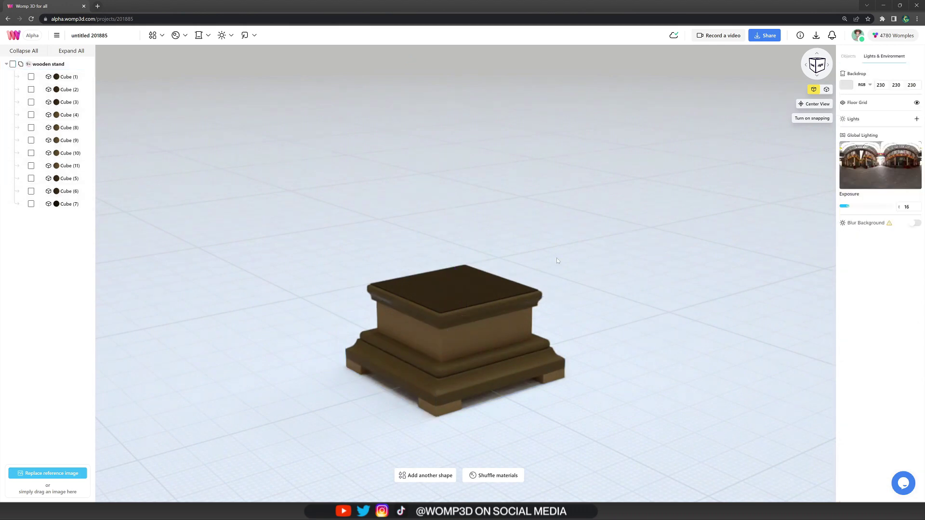
left_click_drag(556, 258, 565, 285)
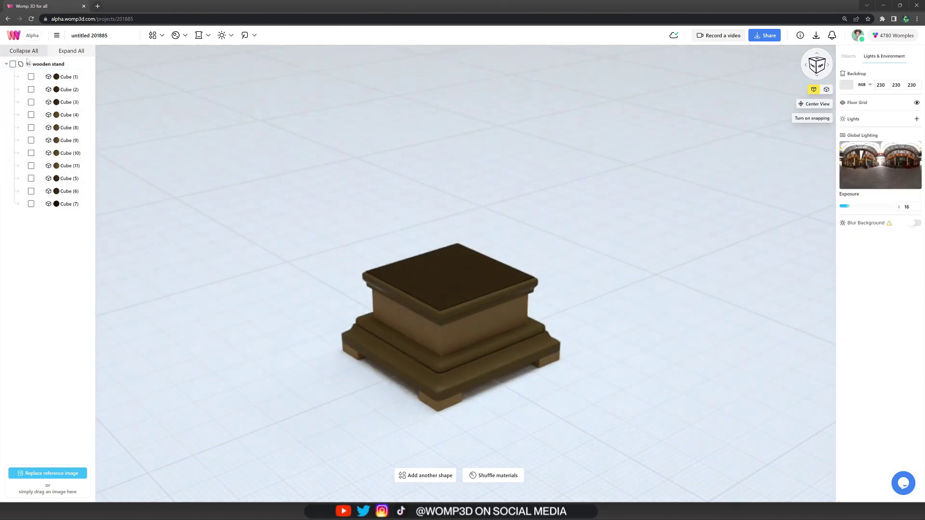
Step: Collapse the wooden stand group in the scene list and lock it
left_click(62, 65)
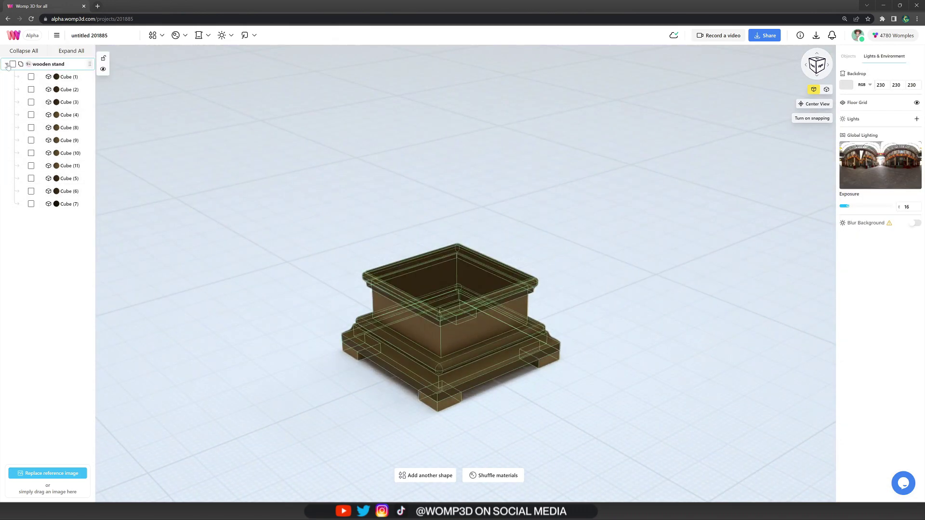
left_click(102, 60)
right_click_drag(243, 155, 246, 147)
Step: Add a cylinder, flatten and scale it to a disc about 65.85 wide and 2.16 high, and set it on the stand's top
left_click(152, 37)
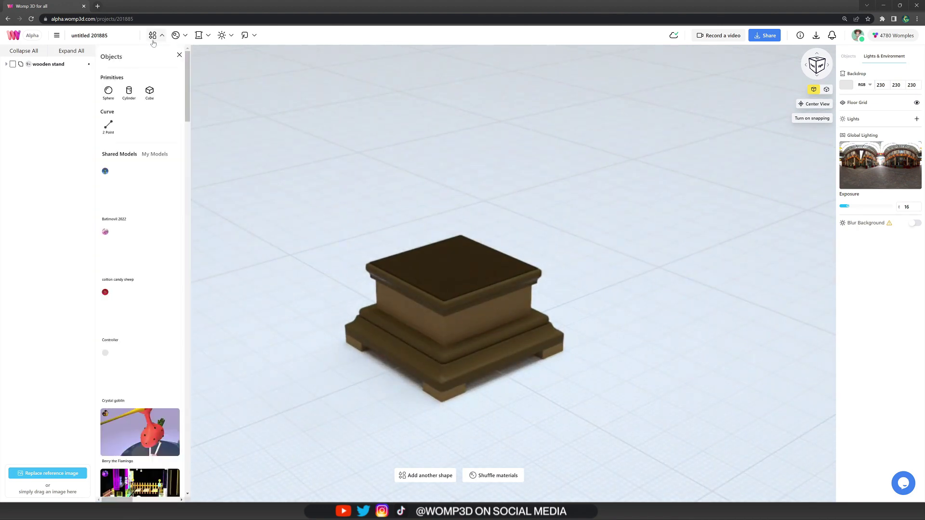
left_click(129, 92)
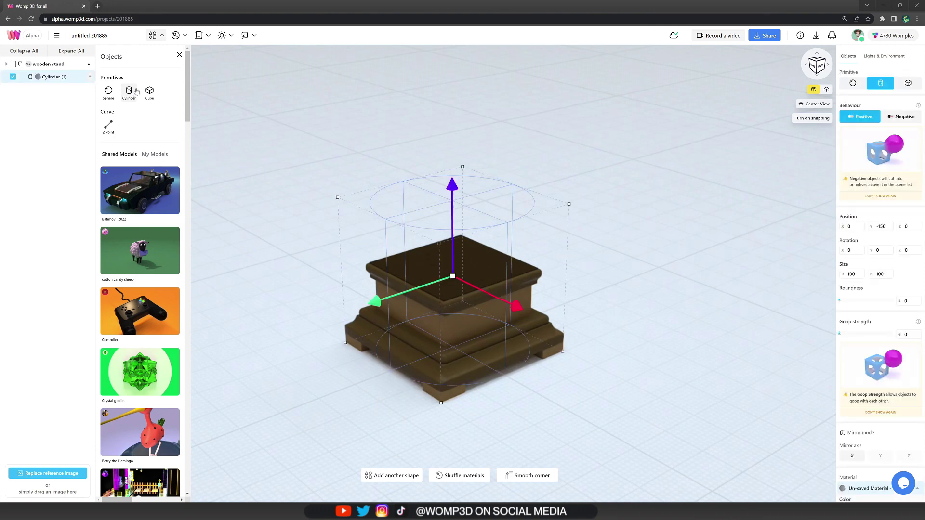
left_click(179, 55)
left_click_drag(478, 198, 452, 202)
mouse_move(512, 201)
left_mouse_down()
mouse_move(511, 260)
mouse_move(512, 206)
left_mouse_up()
left_click_drag(440, 327, 453, 221)
left_click_drag(455, 263, 448, 260)
Step: Give the disc a grey RGB 168, 168, 168 material with metalness 50 and roughness 15, and set its roundness to 32
scroll(862, 313, "down", 4)
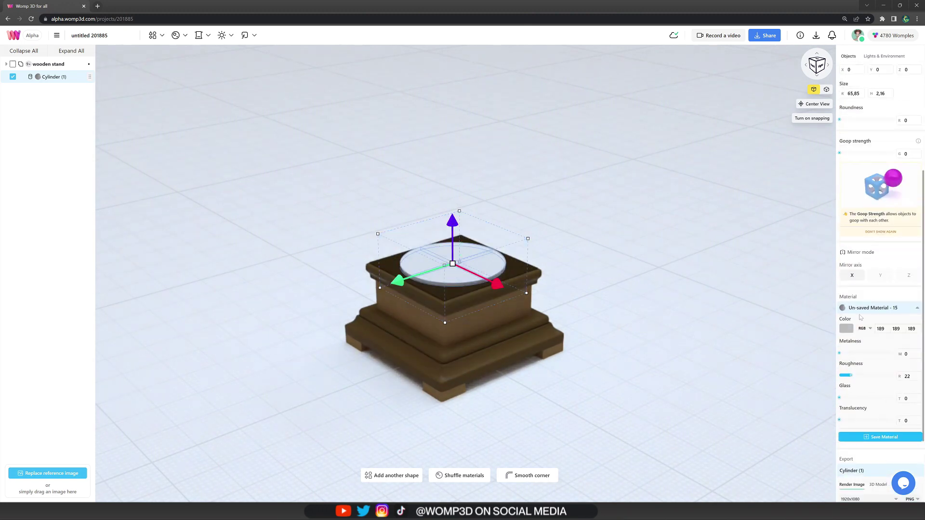
left_click(846, 329)
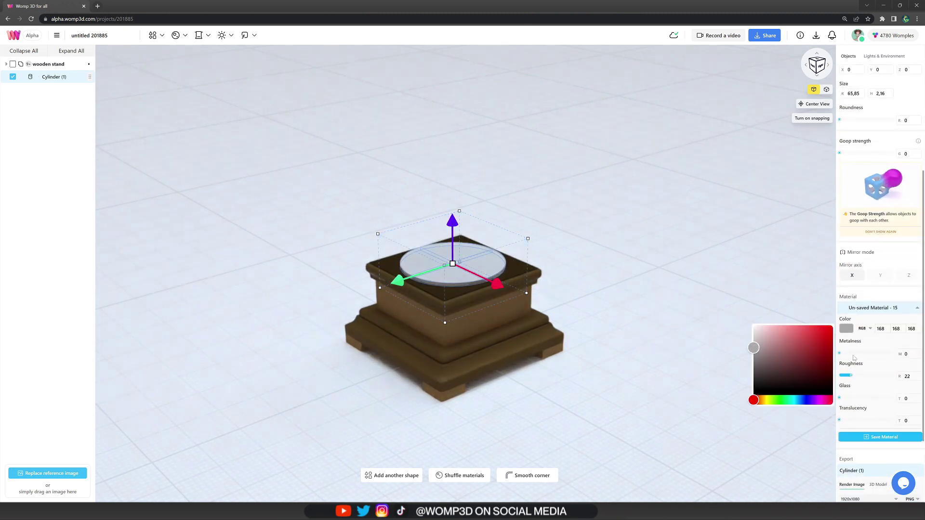
left_click_drag(851, 357, 867, 358)
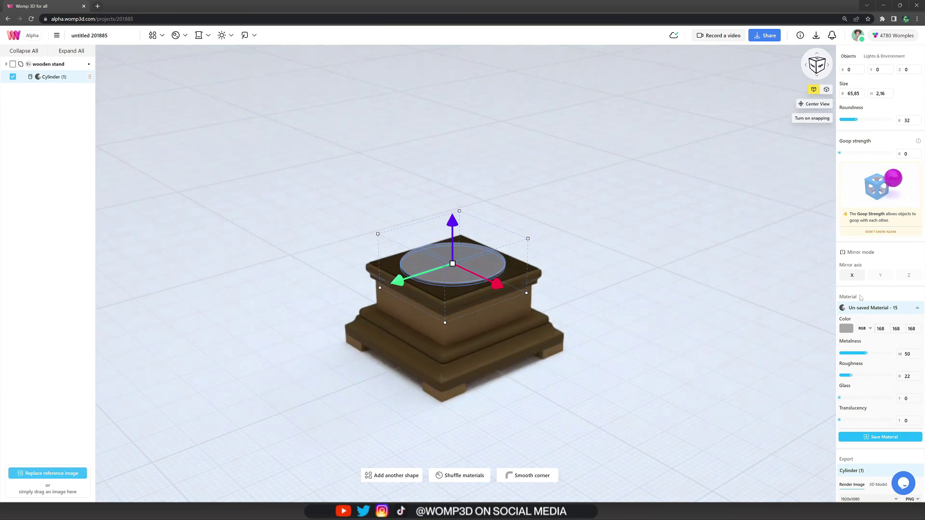
scroll(861, 298, "down", 2)
left_click_drag(848, 306, 848, 306)
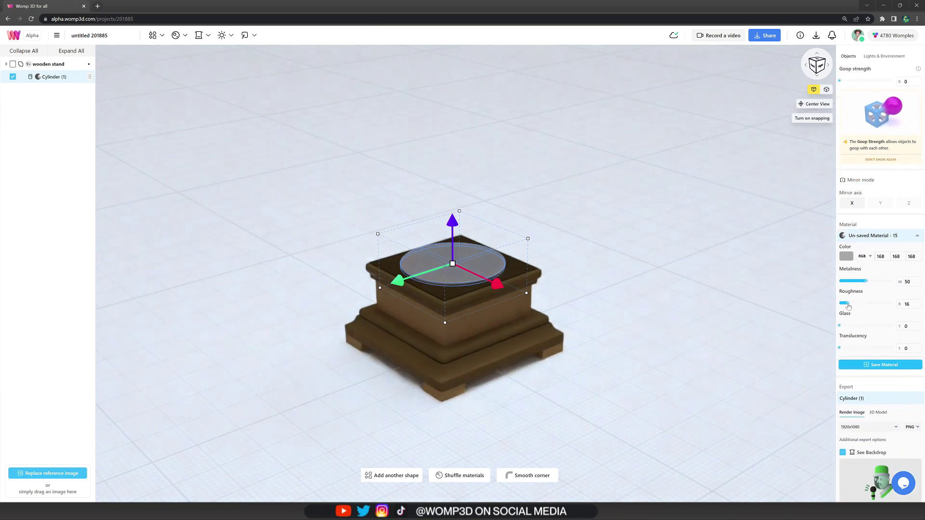
left_click(611, 327)
Step: Duplicate the disc, raise the copy to about Y -124.47 and resize it to about 74.99 wide and 1.68 high
scroll(604, 328, "up", 2)
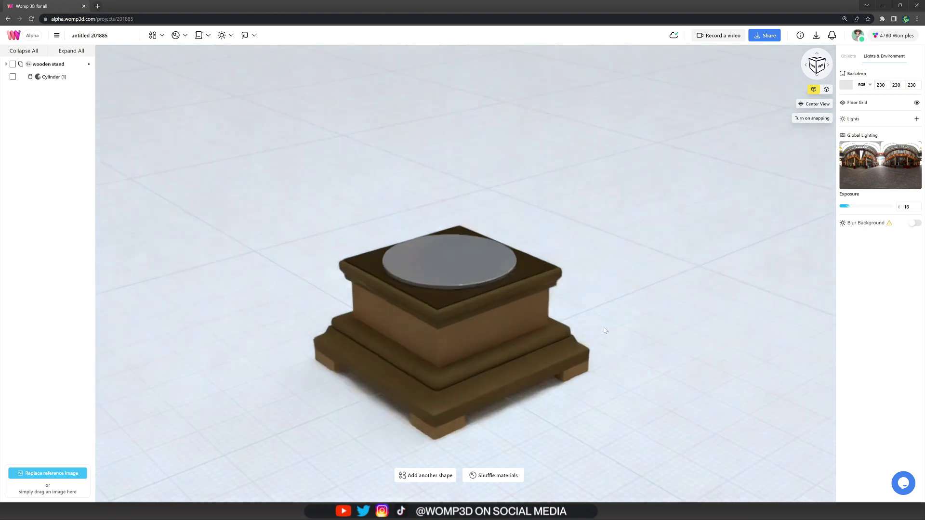
left_click_drag(636, 308, 642, 298)
left_click(474, 278)
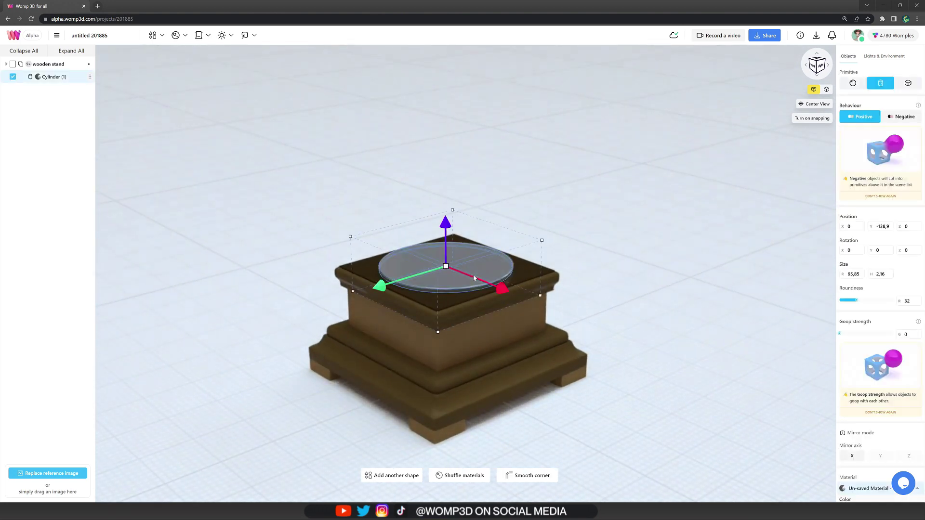
key("ctrl+c")
key("ctrl+v")
left_click_drag(445, 223, 445, 210)
left_click_drag(446, 252, 453, 261)
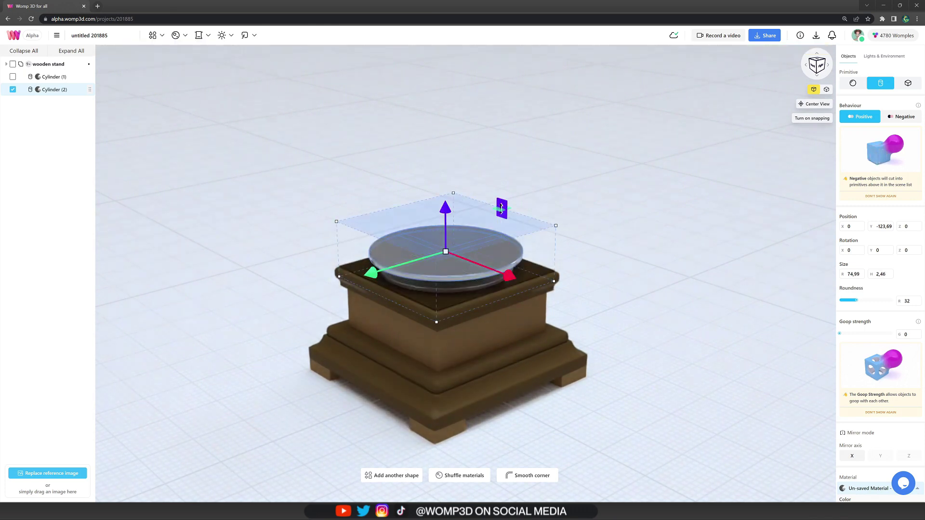
left_click_drag(501, 207, 502, 209)
Step: Set the upper disc's roundness to 82 and give its material an RGB 37, 37, 37 colour with metalness about 30
left_click_drag(871, 303, 882, 302)
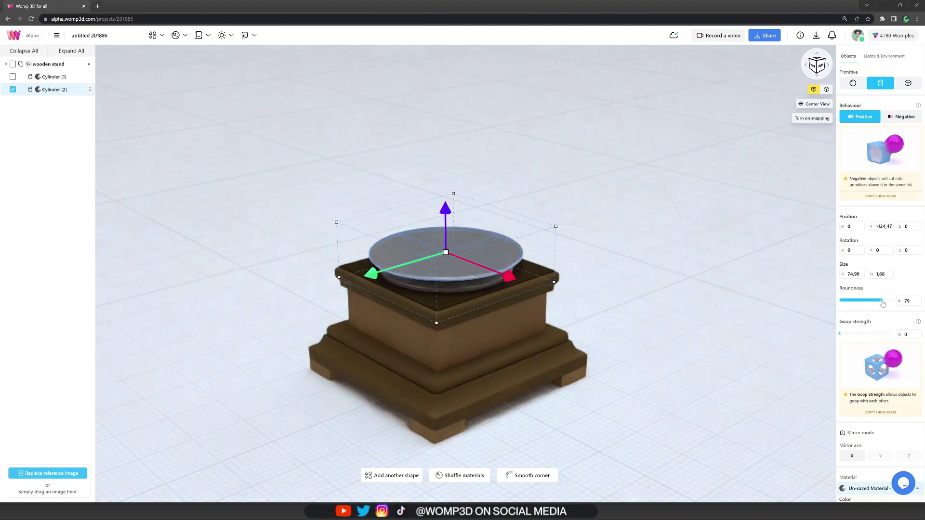
scroll(879, 338, "down", 3)
left_click(846, 365)
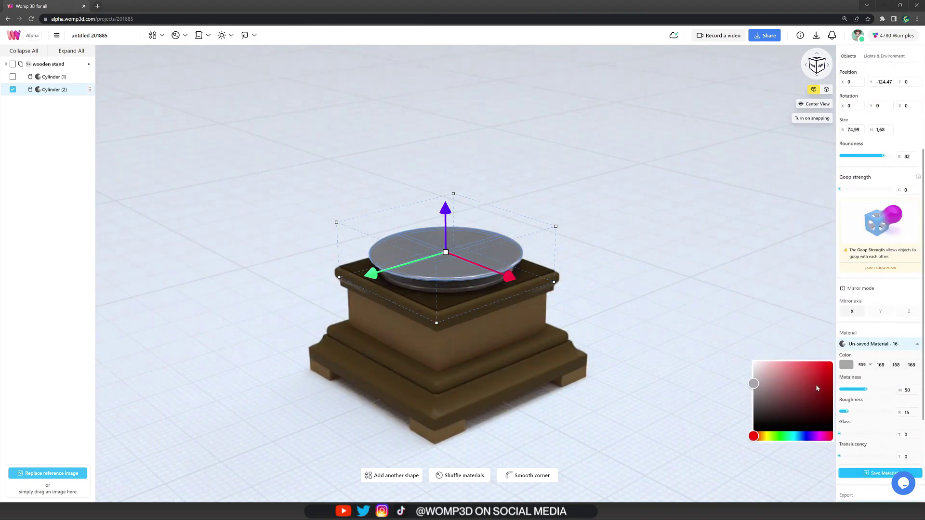
left_click_drag(752, 411, 752, 418)
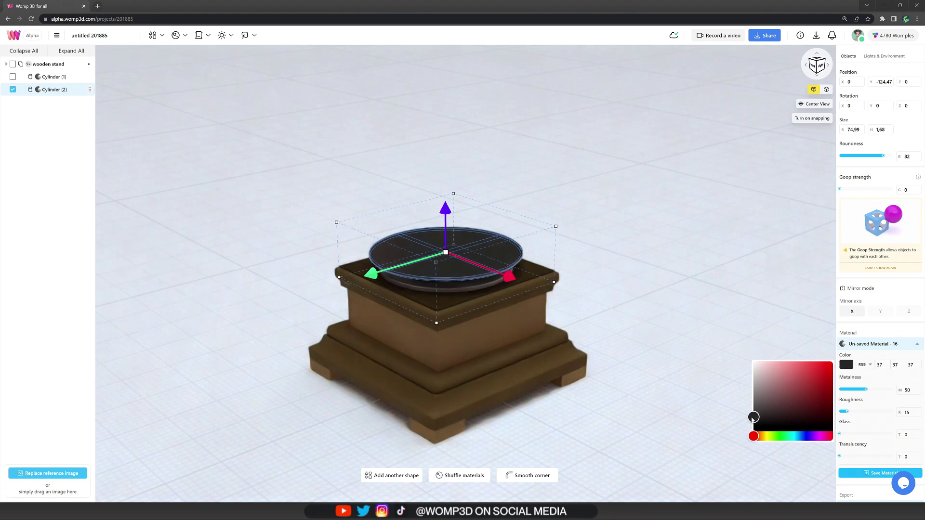
left_click(859, 389)
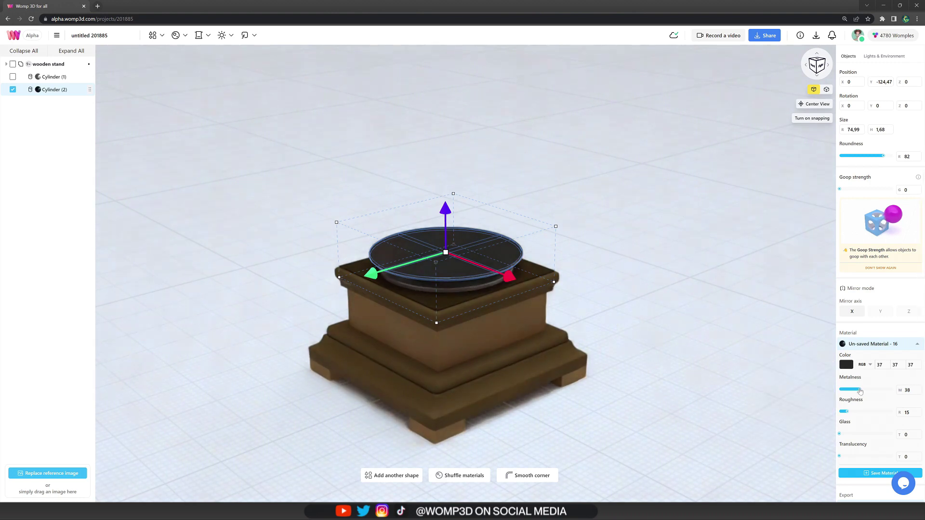
left_click_drag(857, 390, 855, 389)
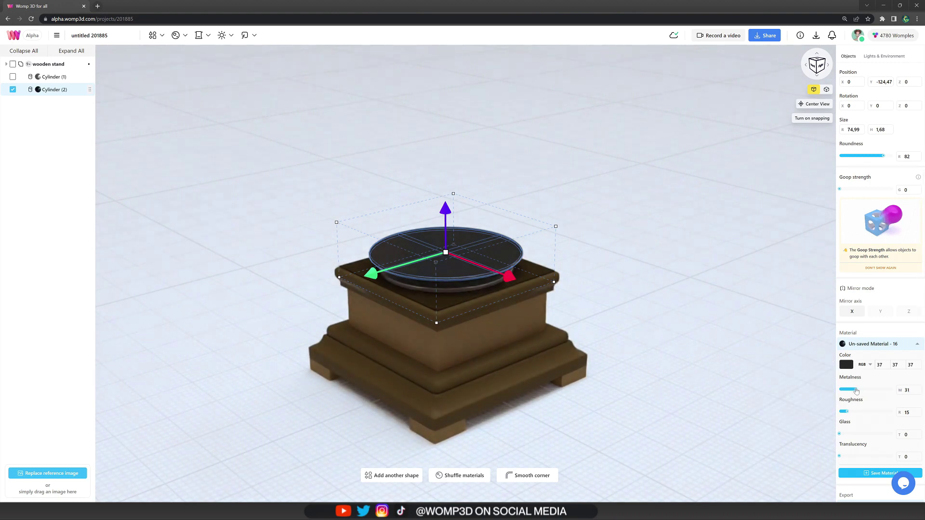
left_click(695, 381)
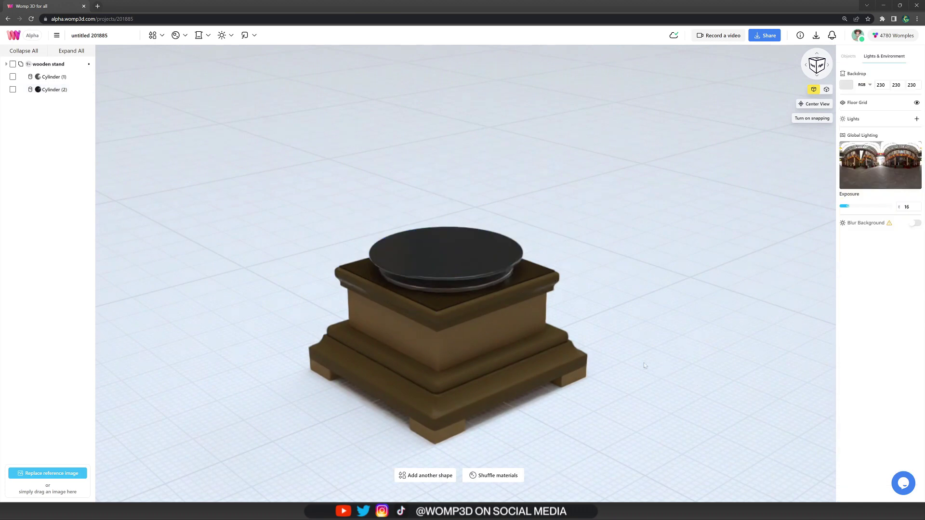
Step: Lower the dark disc onto the stand's top at about Y -134.47
left_click(475, 264)
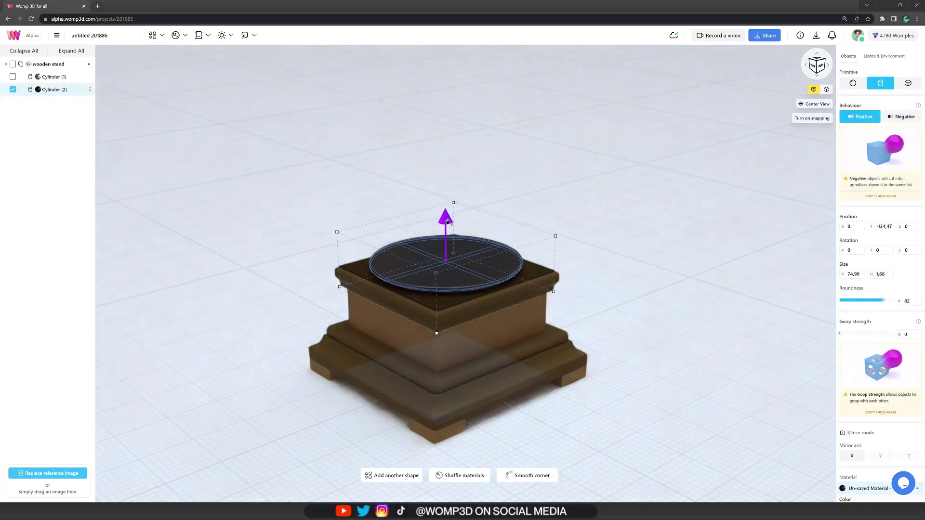
left_click(667, 321)
mouse_move(667, 321)
left_mouse_down()
mouse_move(668, 247)
mouse_move(659, 324)
left_mouse_up()
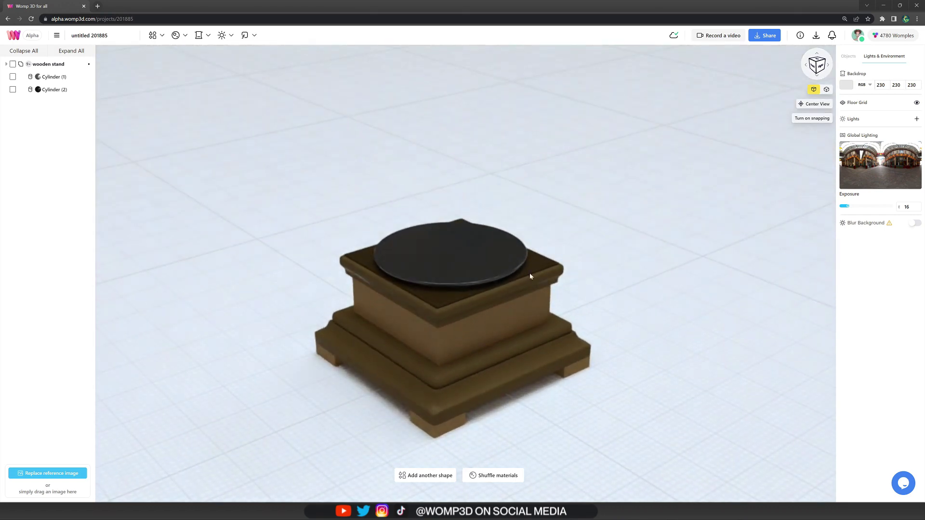
Step: Duplicate the dark disc, raise the copy and reshape it to about 30.73 wide and 9.45 high with roundness 0
left_click(510, 266)
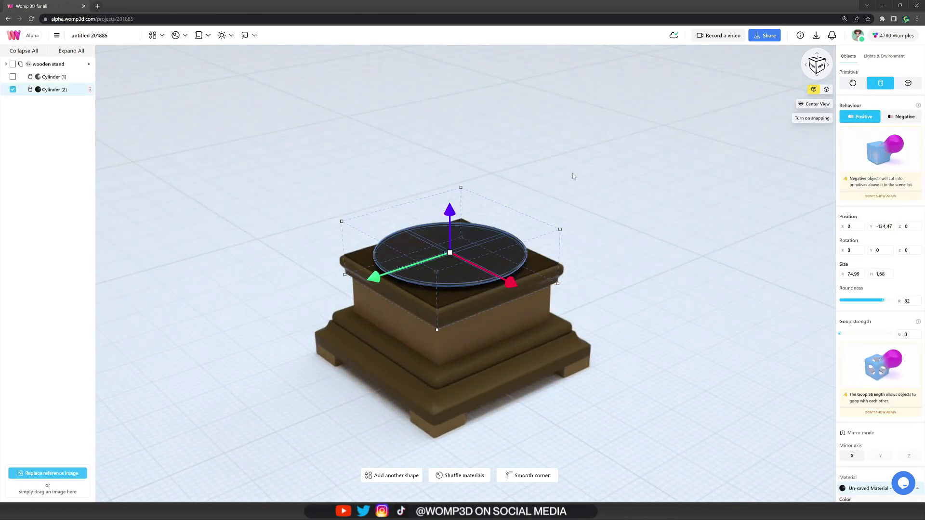
key("ctrl+c")
key("ctrl+v")
left_click_drag(453, 211, 455, 188)
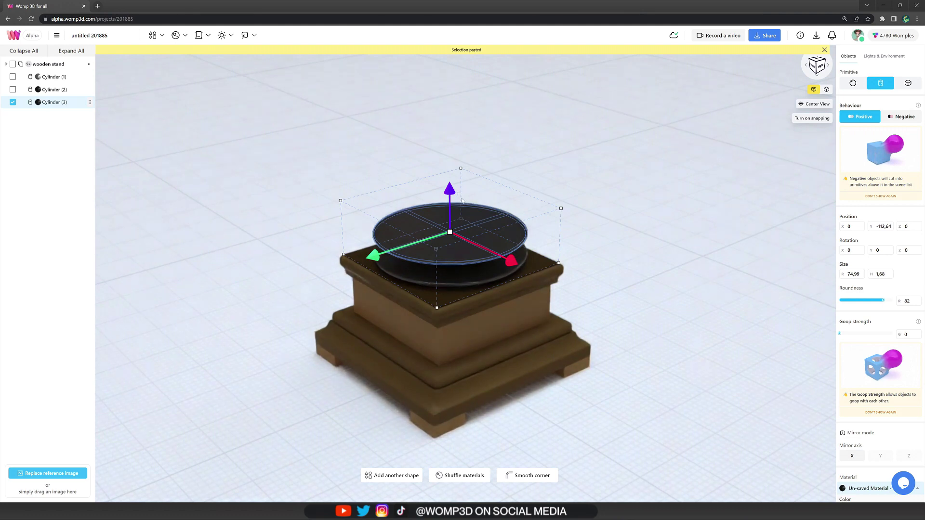
left_click_drag(450, 232, 414, 186)
left_click_drag(473, 198, 474, 188)
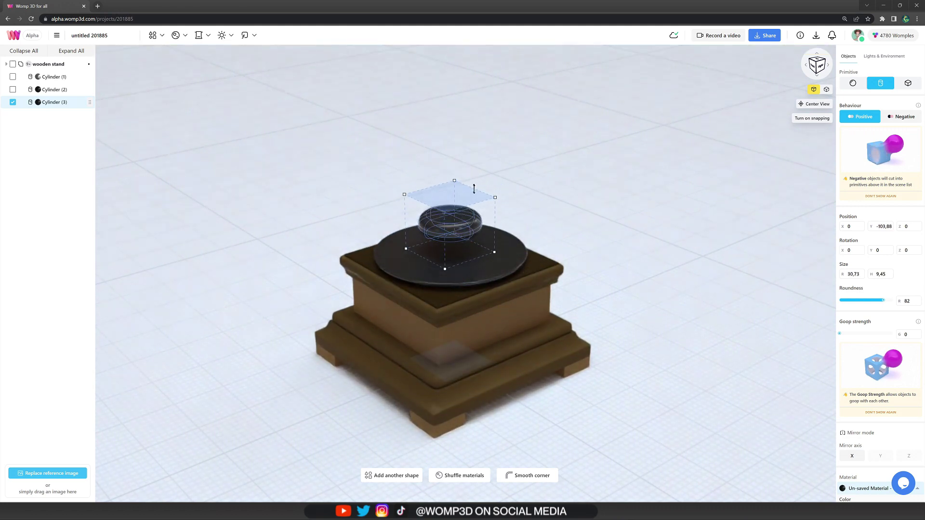
left_click(474, 188)
left_click_drag(850, 303, 805, 297)
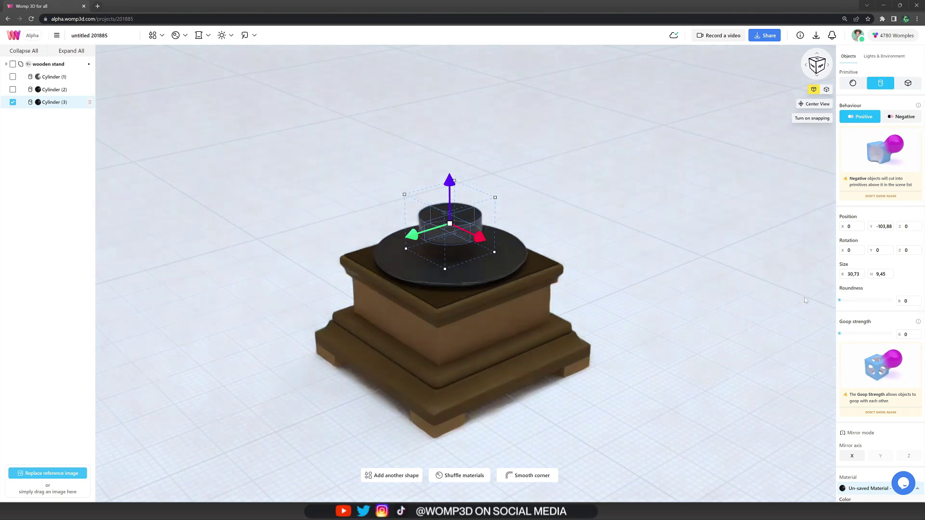
Step: Make the small cylinder negative, shrink it to about 25.53 wide and 7.86 high, and lower it through the disc's centre
left_click(896, 121)
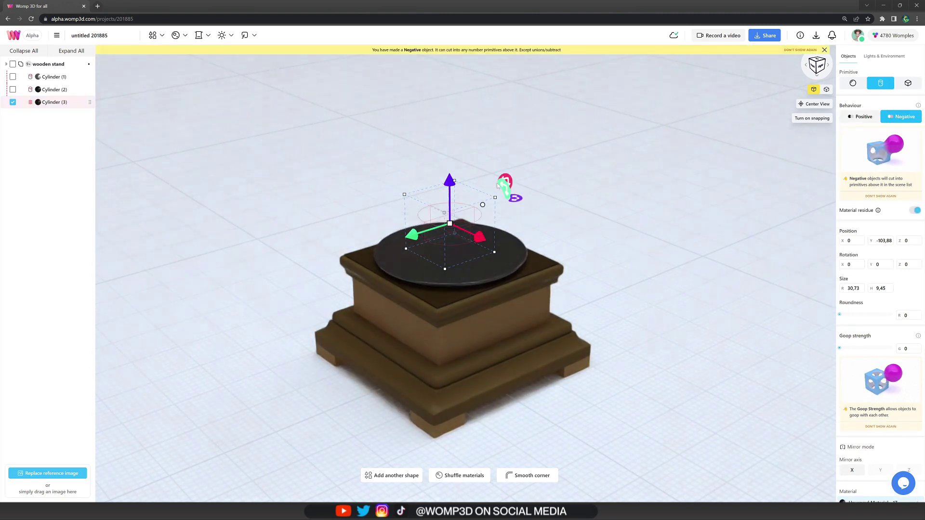
left_click_drag(444, 181, 446, 213)
left_click_drag(452, 251, 448, 212)
left_click(561, 251)
left_click_drag(562, 251, 561, 202)
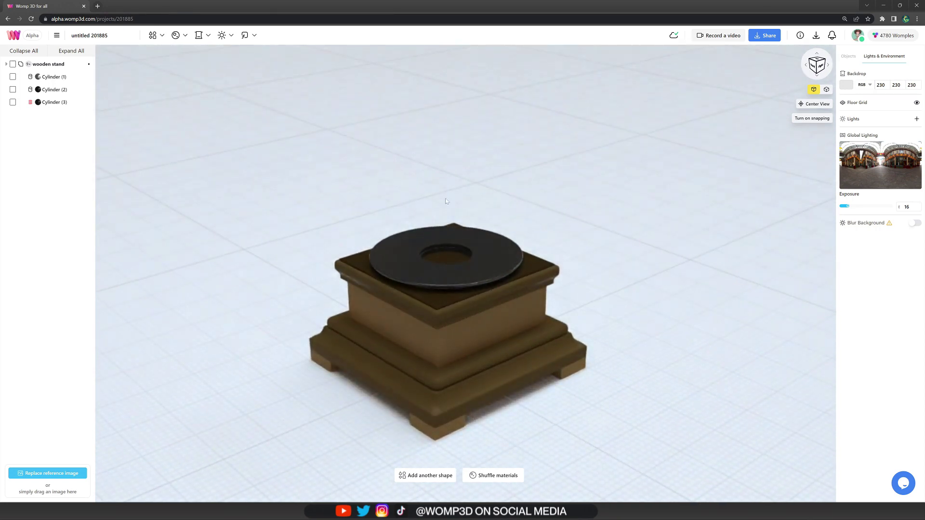
Step: Move the dark disc and its negative cylinder together above Cylinder (1) in the scene list
left_click(62, 93)
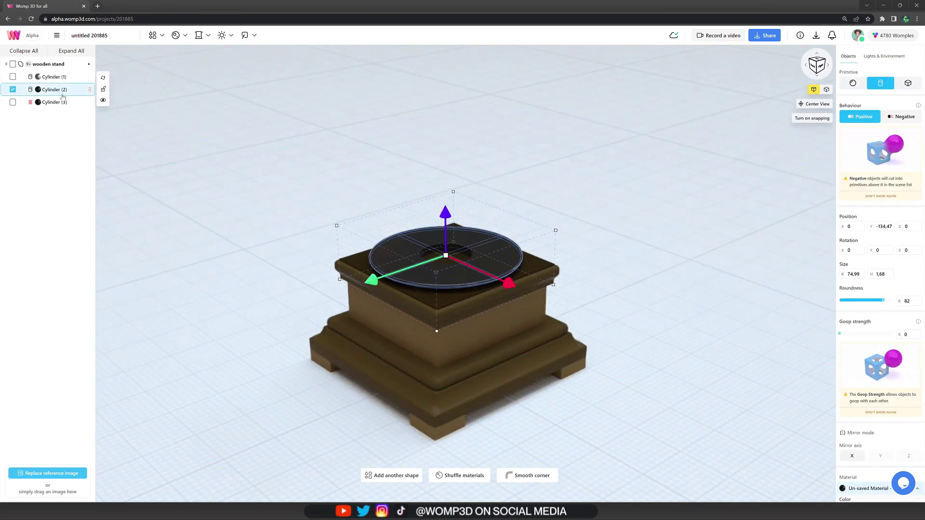
left_click(64, 100, "shift")
right_click(66, 104)
left_click_drag(68, 92, 69, 74)
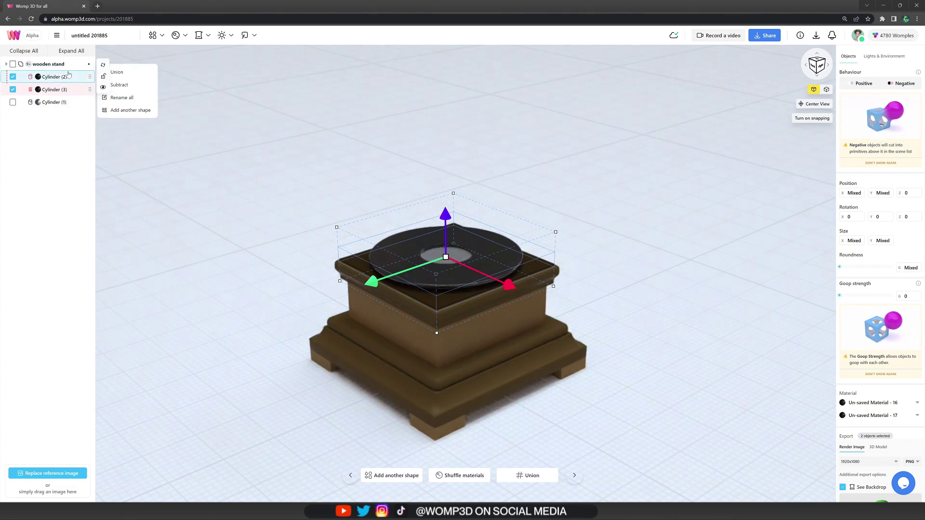
Step: Duplicate the negative cylinder in the disc's centre and make the copy positive
left_click(68, 90)
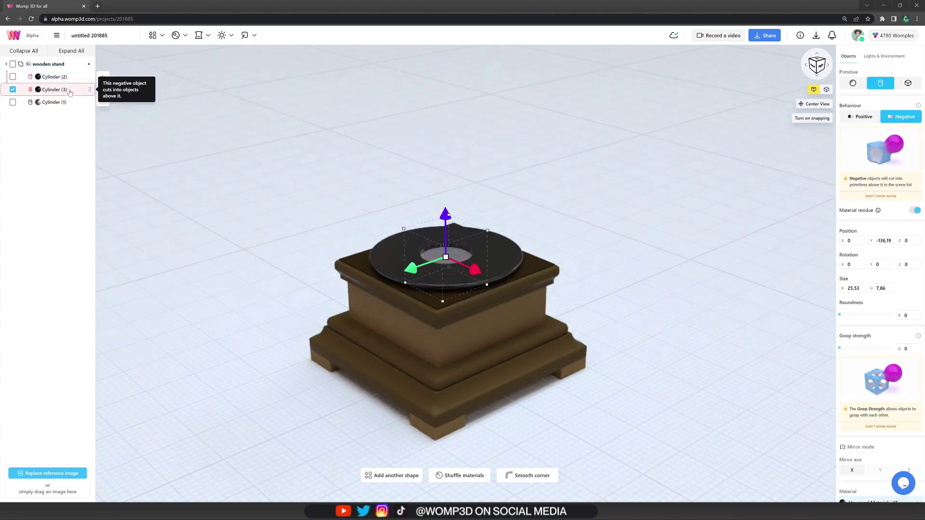
key("ctrl+c")
key("ctrl+v")
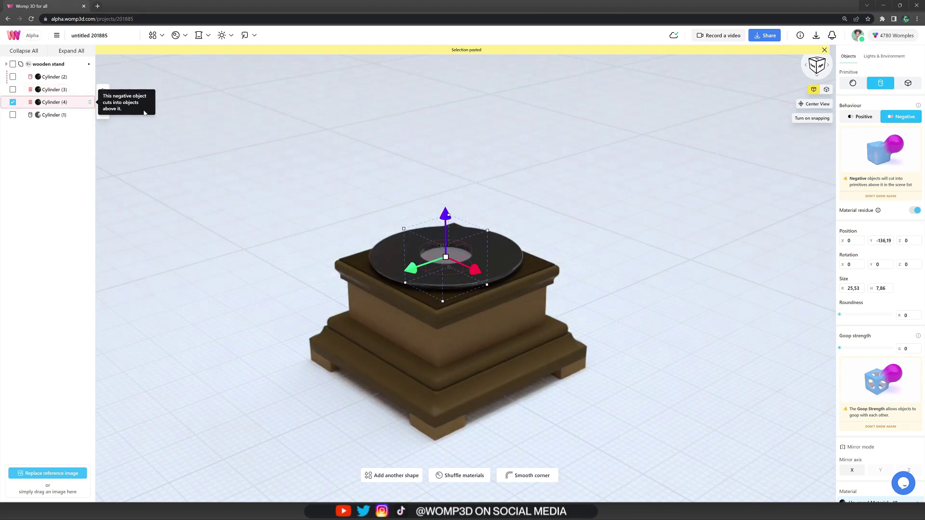
left_click(861, 117)
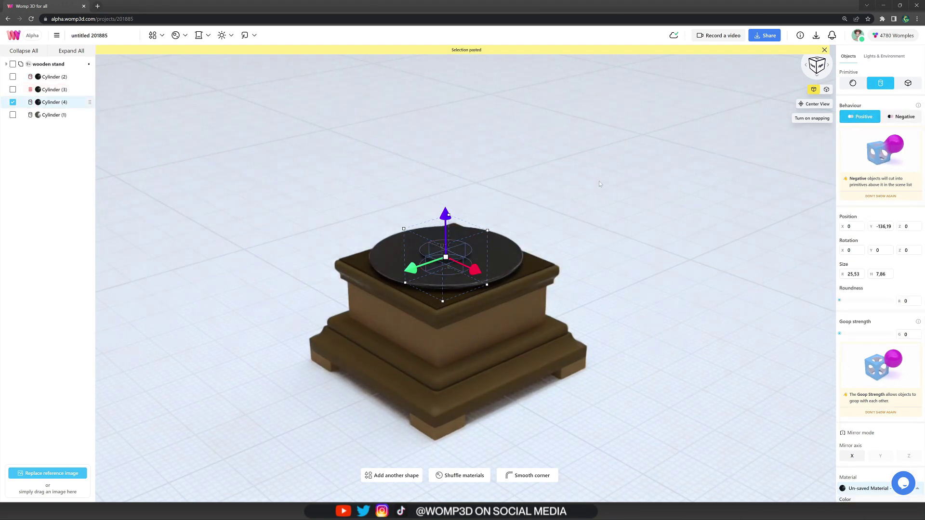
Step: Give the positive centre cylinder a grey RGB 155, 155, 155 colour with metalness 41
scroll(845, 403, "down", 3)
left_click(847, 365)
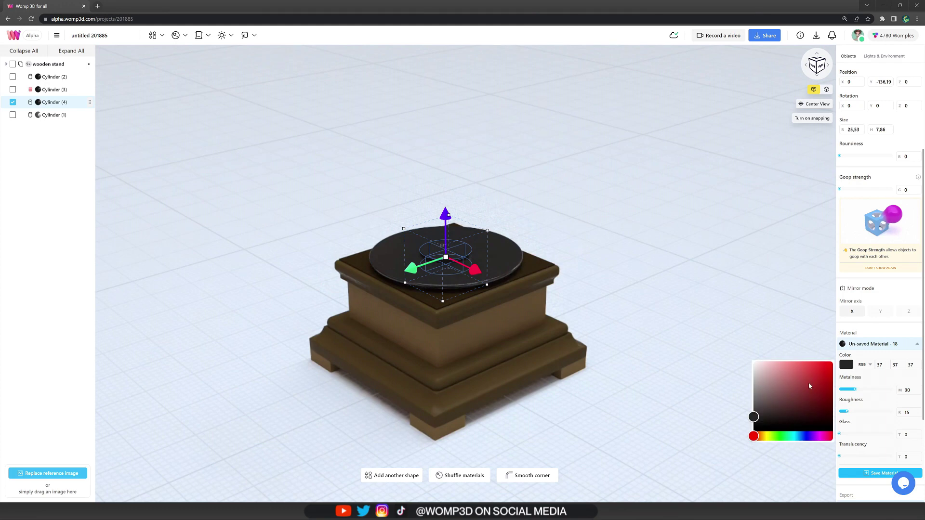
left_click_drag(753, 394, 752, 384)
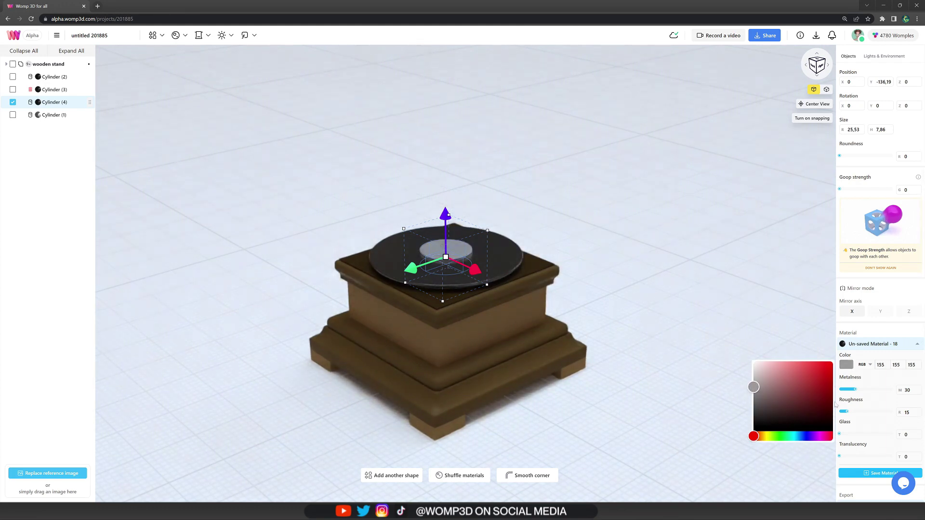
left_click_drag(855, 392, 863, 393)
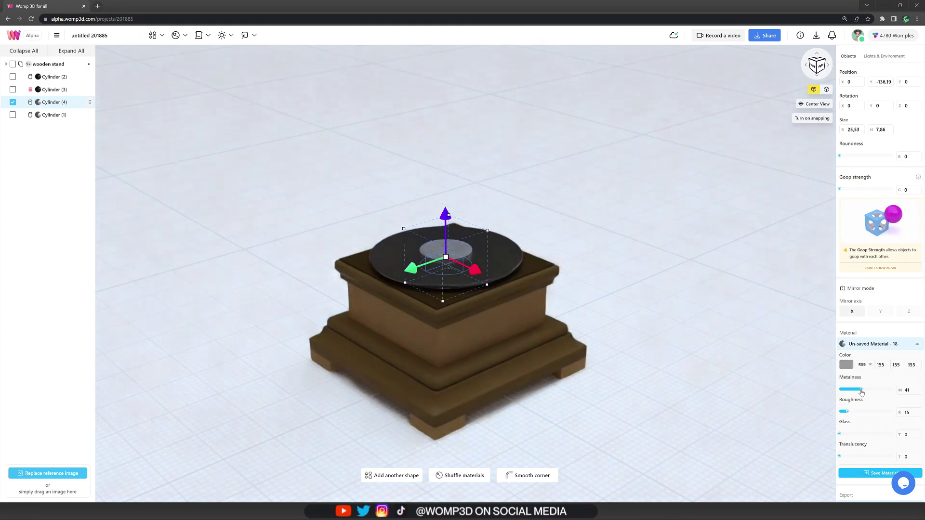
Step: Flatten the grey centre cylinder to about 2.16 high and position it in the disc's hole at about Y -135.66
left_click_drag(467, 215, 447, 216)
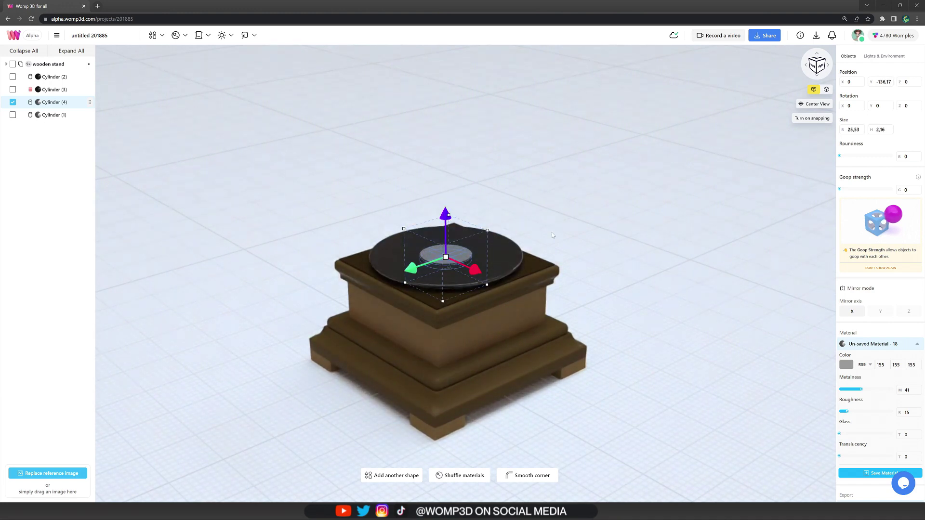
scroll(552, 234, "up", 3)
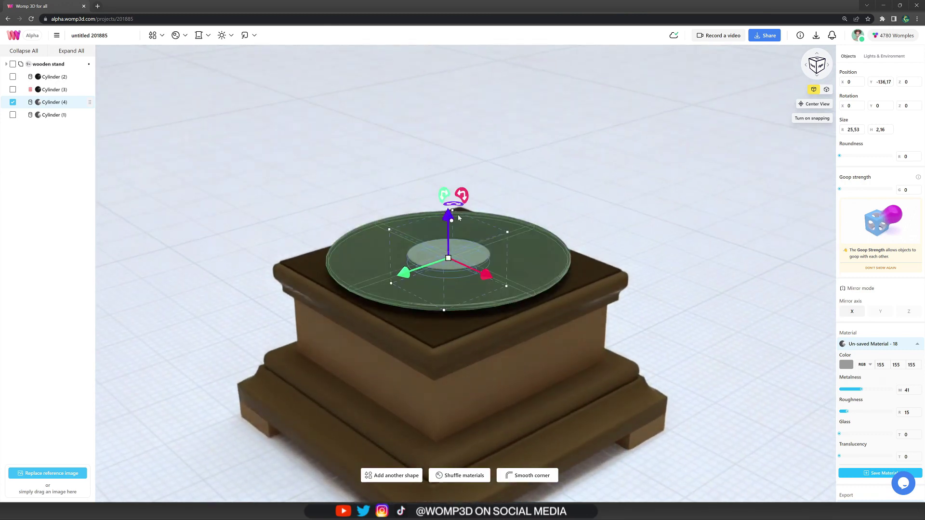
left_click_drag(447, 216, 447, 215)
left_click(570, 198)
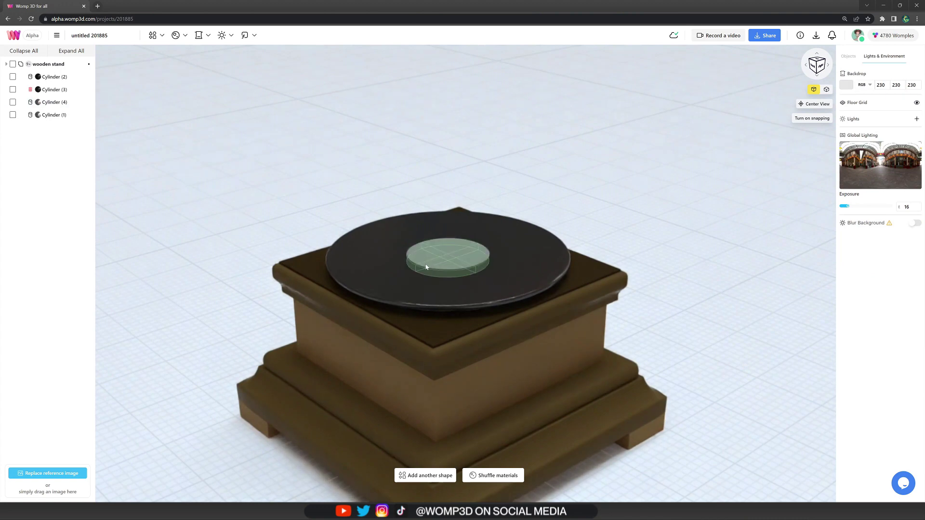
Step: Duplicate the grey centre disc, scale the copy to about 23.03 wide and 1.95 high, and raise it to about Y -134.37
left_click(442, 260)
key("ctrl+c")
key("ctrl+v")
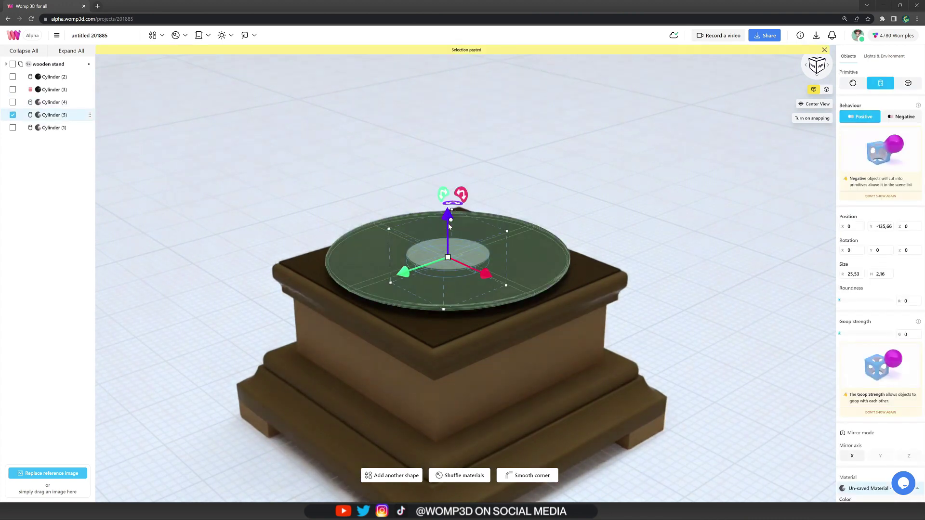
left_click_drag(449, 258, 437, 246)
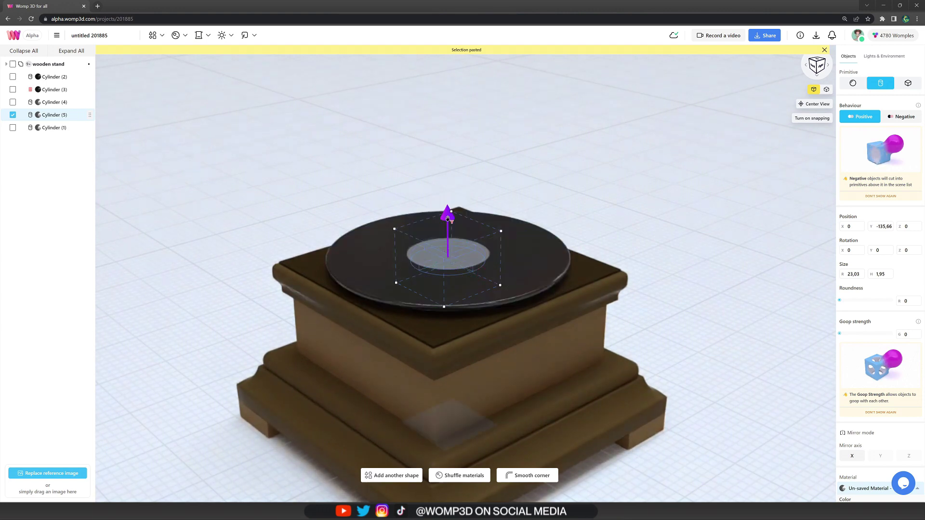
left_click_drag(447, 215, 448, 218)
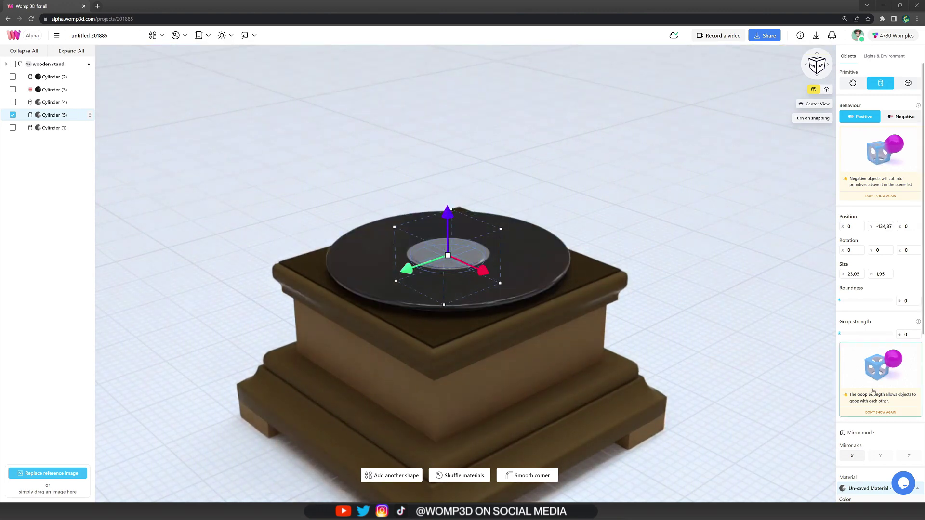
Step: Change the smaller centre disc's colour to blue, RGB 107, 152, 195
scroll(853, 372, "down", 3)
left_click(849, 367)
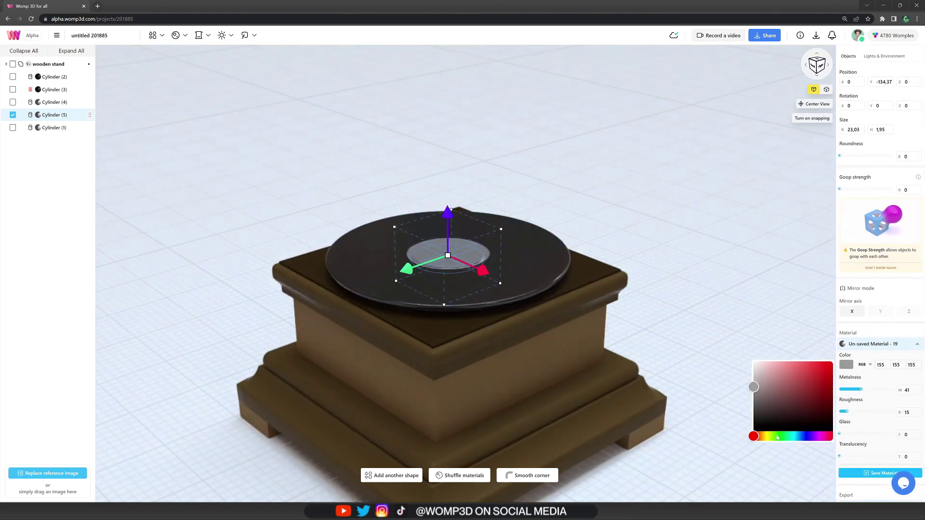
left_click_drag(776, 437, 797, 421)
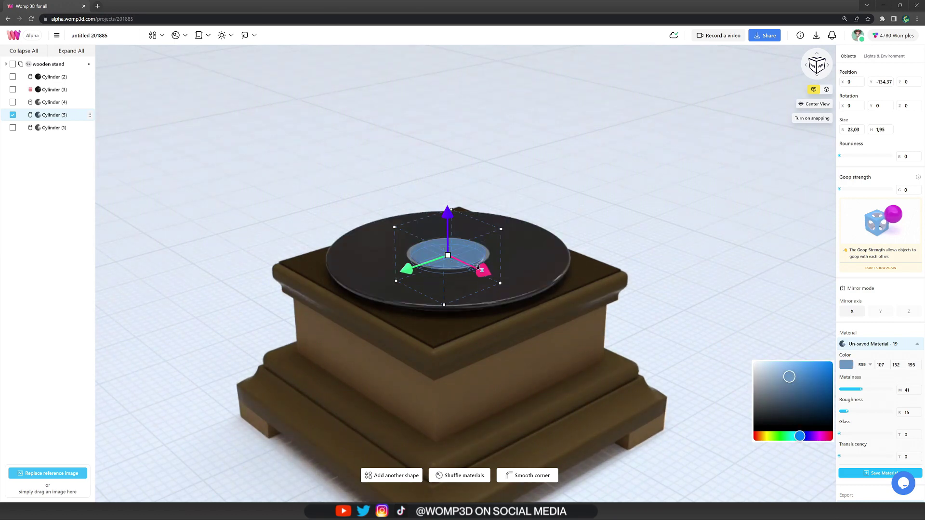
Step: Shrink the blue centre disc to about 22.48 wide and 1.9 high and lower it to about Y -135.4
left_click_drag(449, 257, 448, 261)
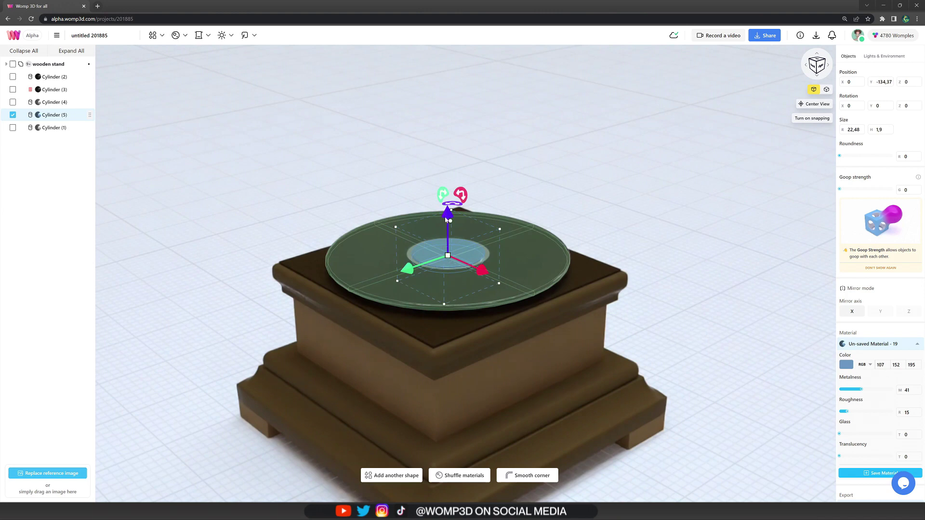
left_click_drag(447, 220, 449, 216)
left_click(616, 206)
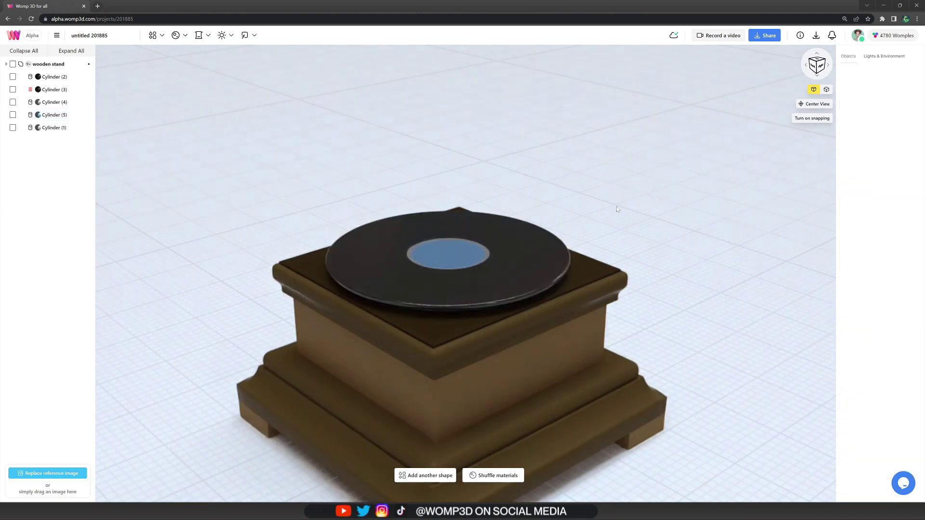
mouse_move(586, 214)
left_mouse_down()
mouse_move(588, 308)
mouse_move(585, 226)
left_mouse_up()
Step: Duplicate the blue centre disc and reshape the copy into a spindle about 1.47 wide and 7.93 high, positioned at about Y -127.82
left_click(458, 246)
mouse_move(451, 237)
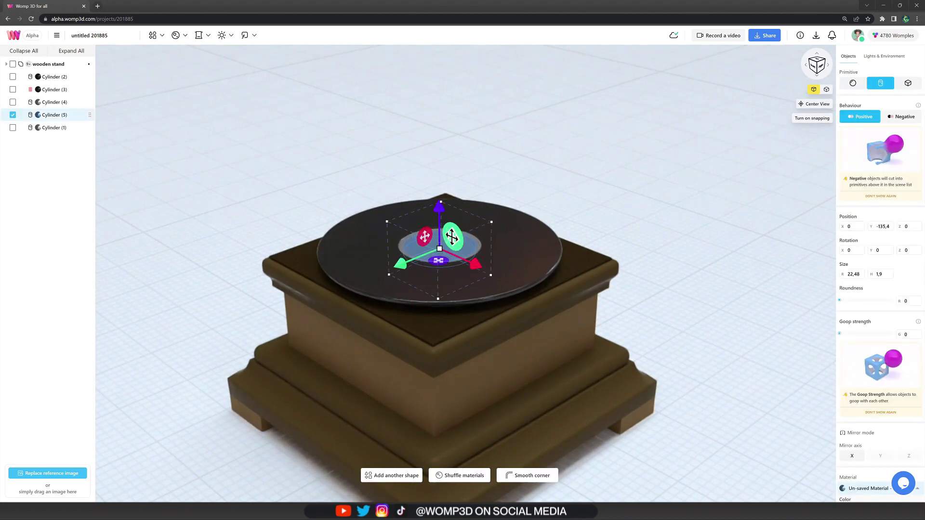
key("ctrl+v")
left_click_drag(439, 209, 444, 200)
left_click_drag(491, 265, 393, 195)
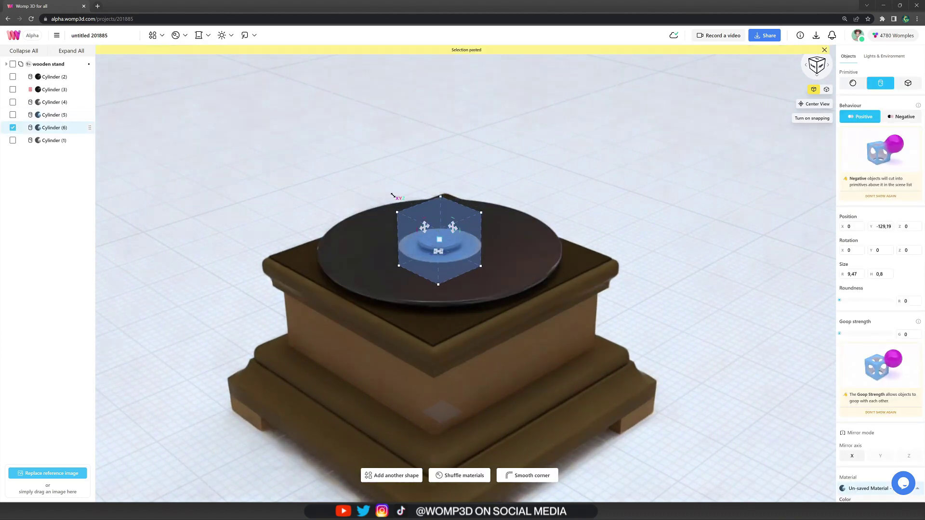
left_click_drag(459, 207, 460, 186)
left_click_drag(480, 248, 459, 175)
left_click(441, 205)
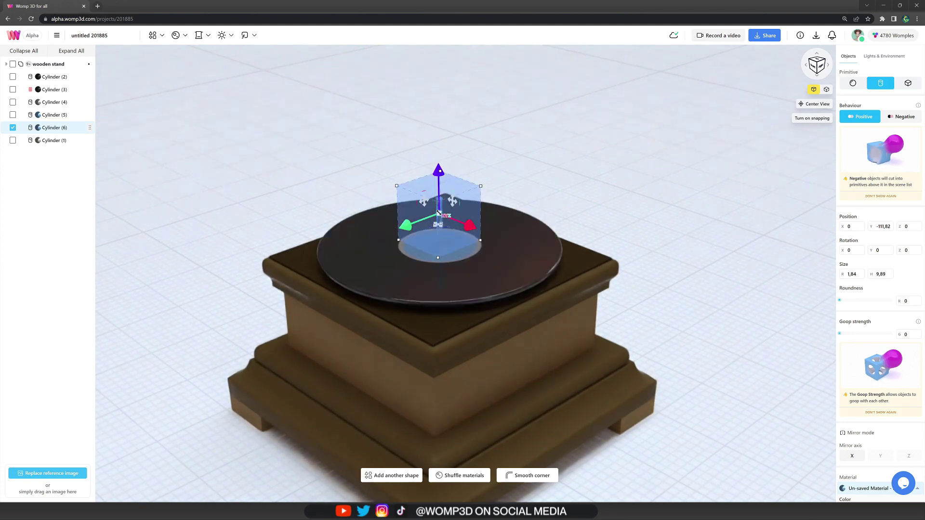
left_click_drag(435, 211, 437, 212)
left_click_drag(441, 173, 442, 199)
Step: Change the spindle's colour to grey, RGB 118, 118, 118
scroll(872, 385, "down", 4)
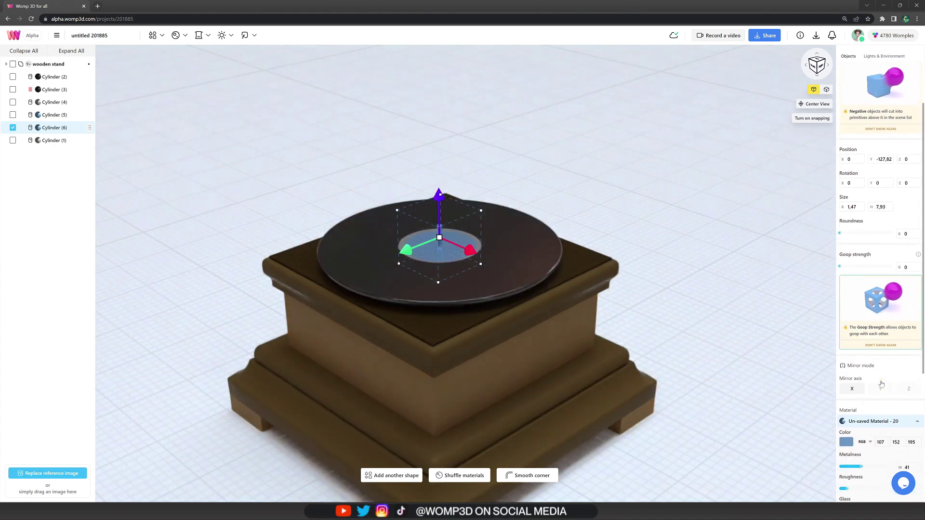
left_click(846, 329)
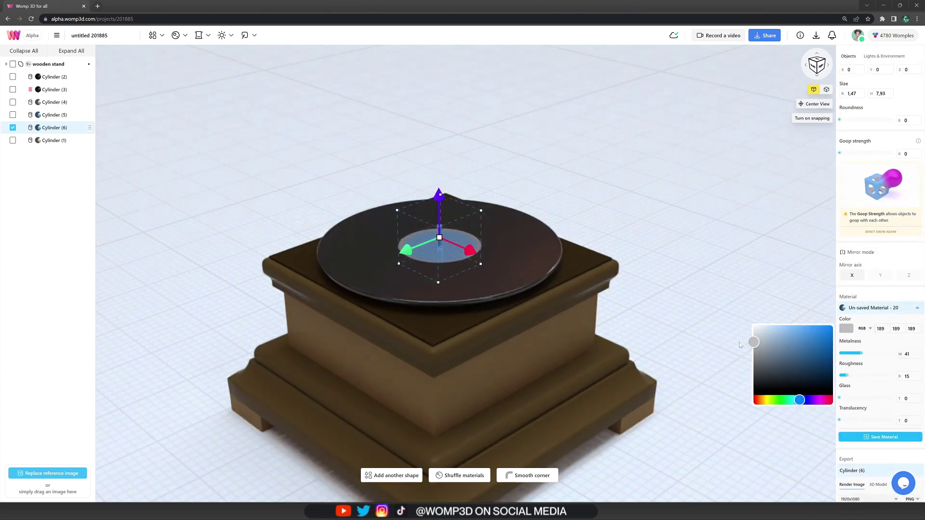
left_click_drag(738, 341, 736, 360)
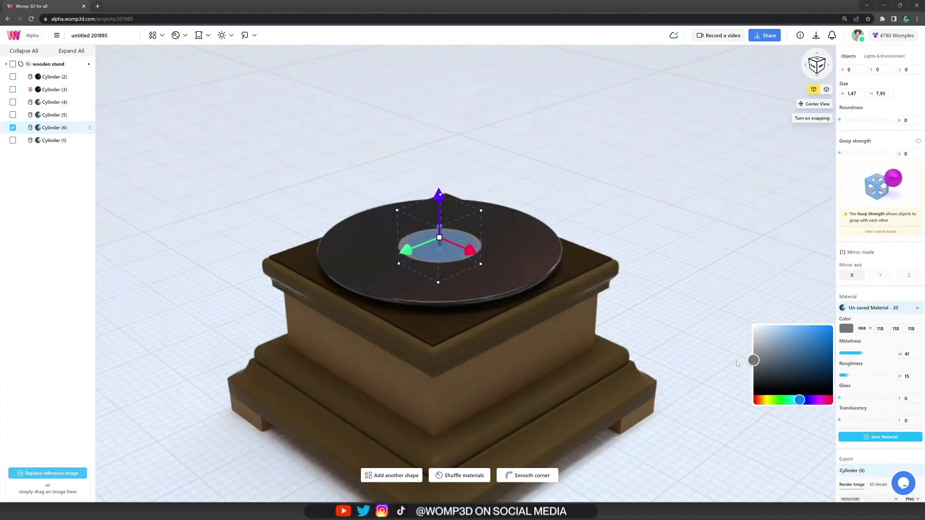
left_click(696, 339)
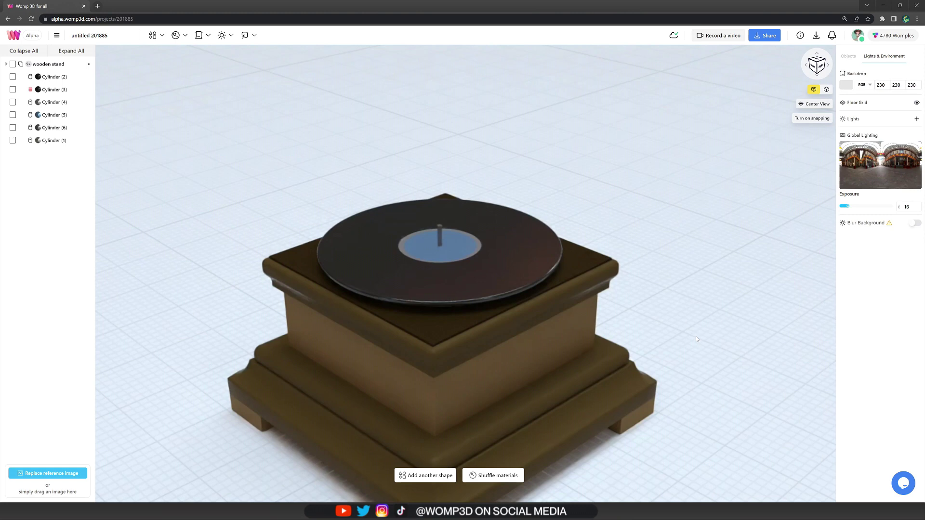
Step: Shrink the spindle to about 1 wide and 5.38 high
left_click(437, 234)
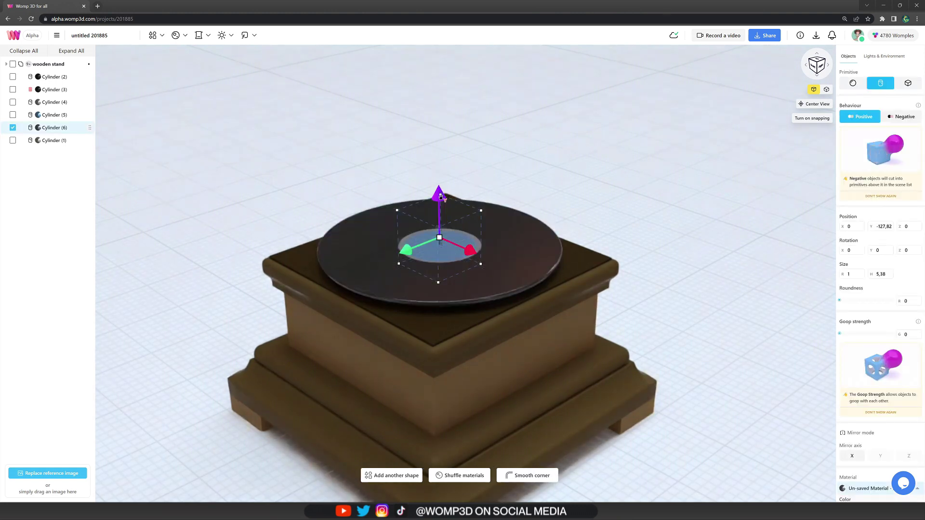
left_click(628, 215)
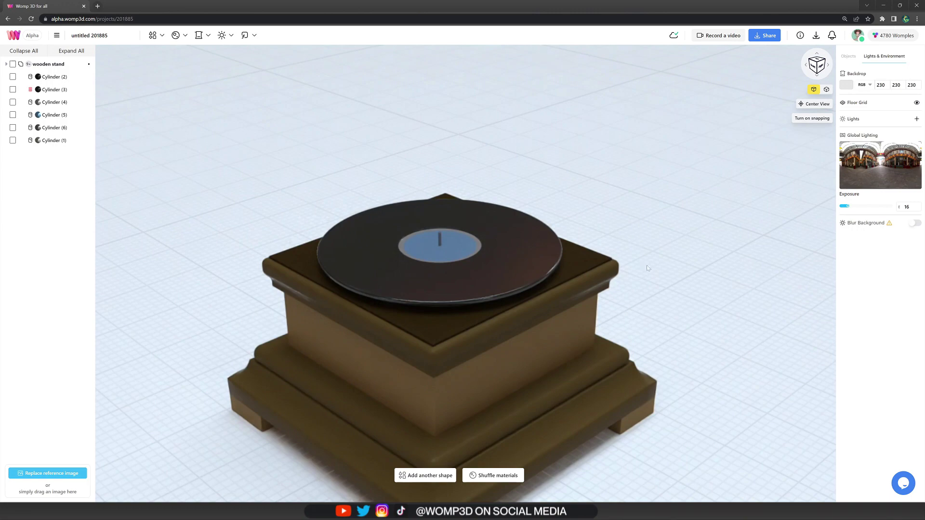
left_click_drag(646, 265, 621, 263)
scroll(647, 221, "down", 2)
scroll(648, 223, "down", 2)
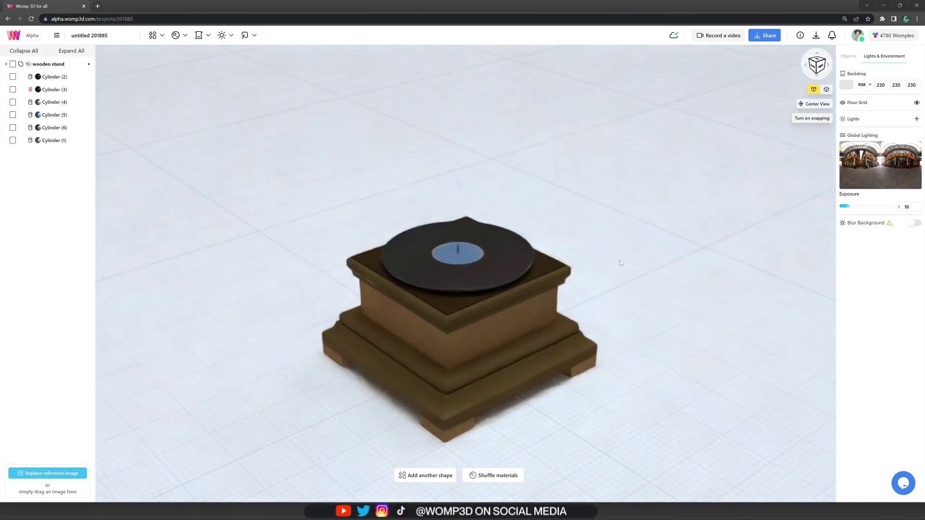
Step: Group all the loose cylinders that form the record and name the group vinyl
left_click(52, 77)
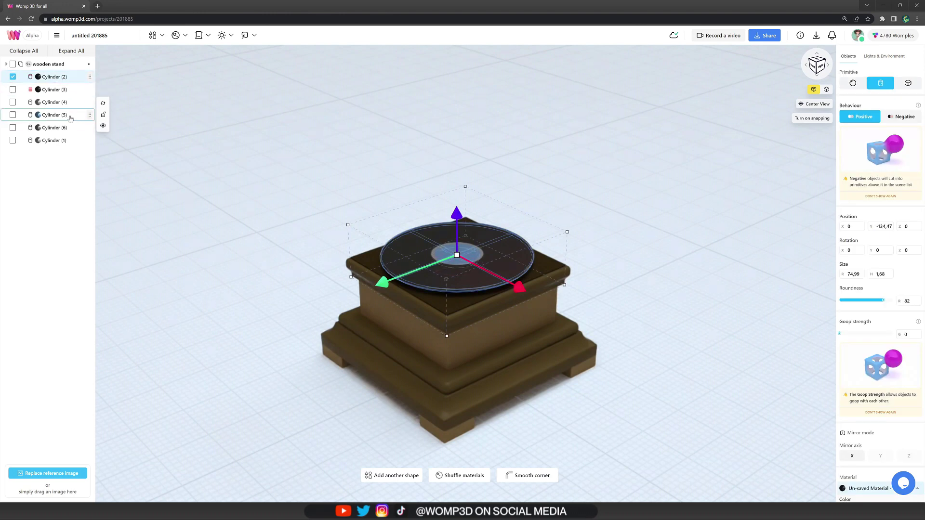
left_click(63, 140, "shift")
left_click(122, 141)
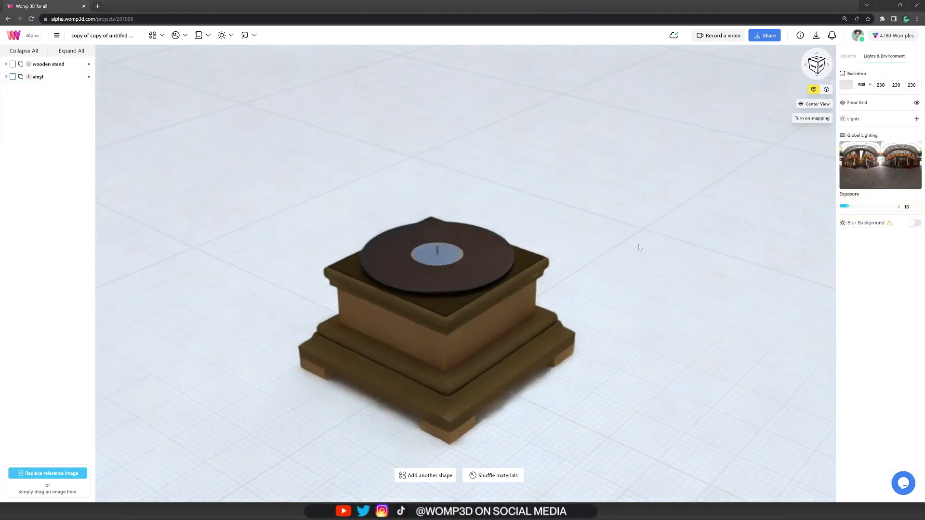
Step: Add a new cylinder, scale it down to about 27.99 in width and height, and place it beside the stand at X 154
left_click_drag(598, 237, 596, 225)
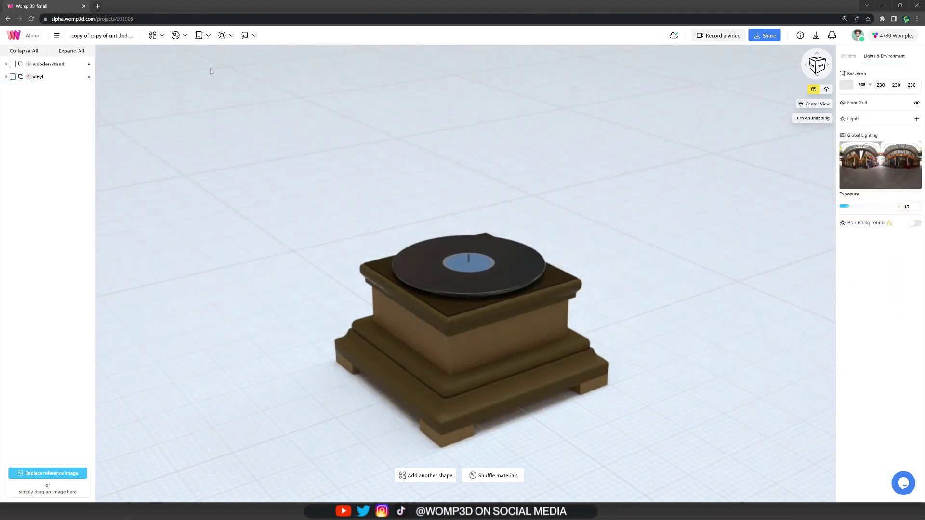
left_click(152, 35)
left_click(128, 89)
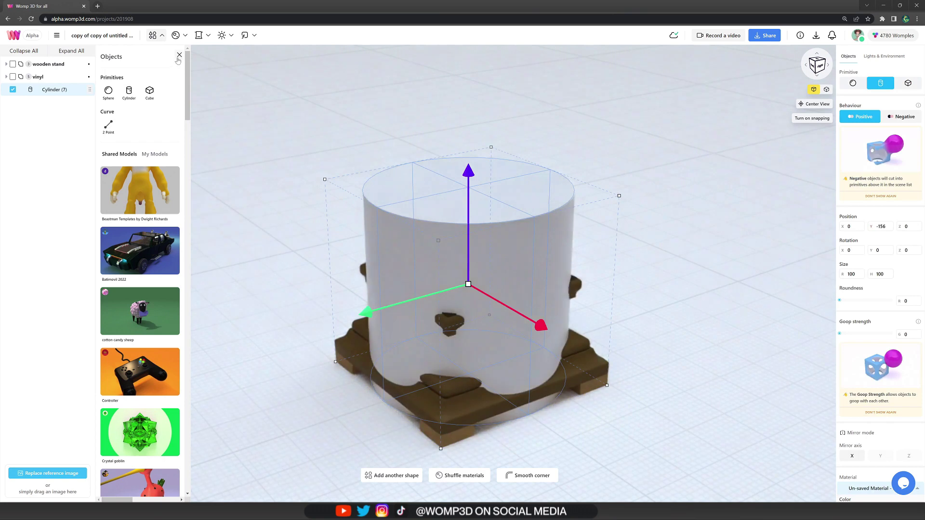
left_click_drag(466, 284, 575, 250)
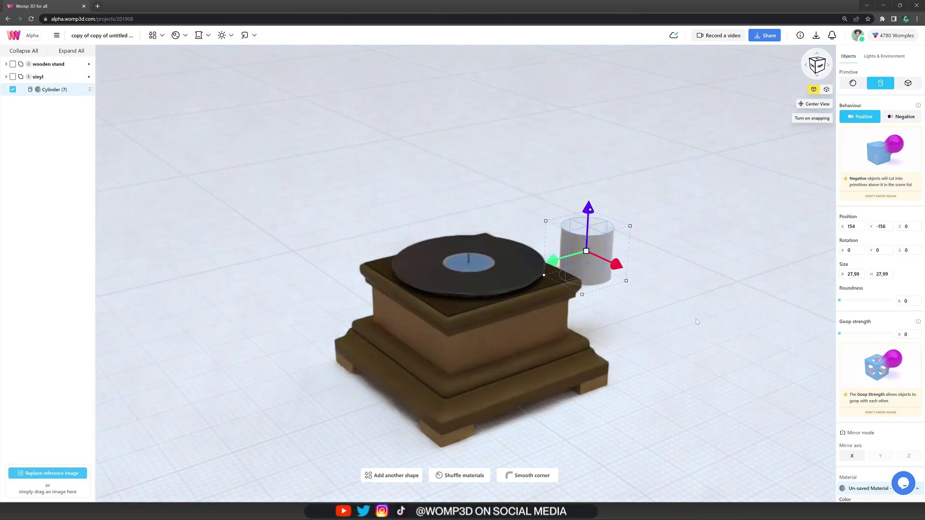
left_click_drag(648, 313, 624, 330)
right_click_drag(624, 332, 607, 338)
Step: Reshape the new cylinder into a tube about 10 wide and 28.4 high, placed at about X 113.7, Y -63.07
left_click_drag(551, 242, 553, 178)
left_click_drag(545, 214, 519, 188)
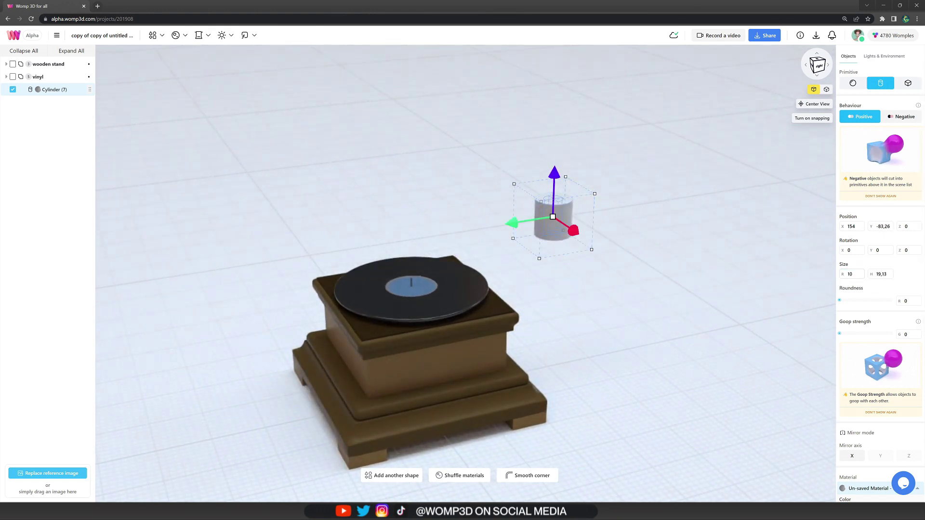
left_click_drag(509, 225, 481, 228)
left_click_drag(551, 197, 527, 158)
left_click_drag(492, 270, 338, 257)
left_click_drag(486, 259, 485, 219)
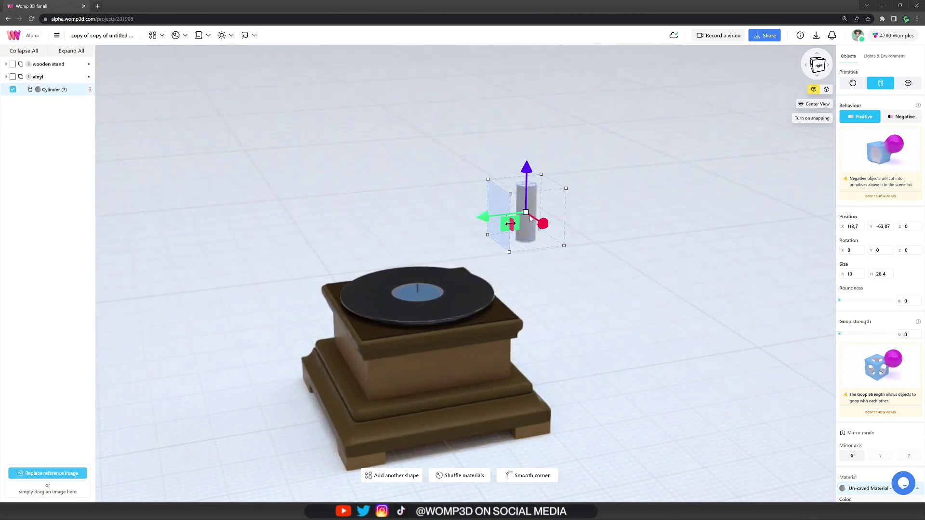
Step: Duplicate the tube and reshape the copy into a collar about 11.96 wide and 6.3 high at about Y -73
key("ctrl+c")
key("ctrl+v")
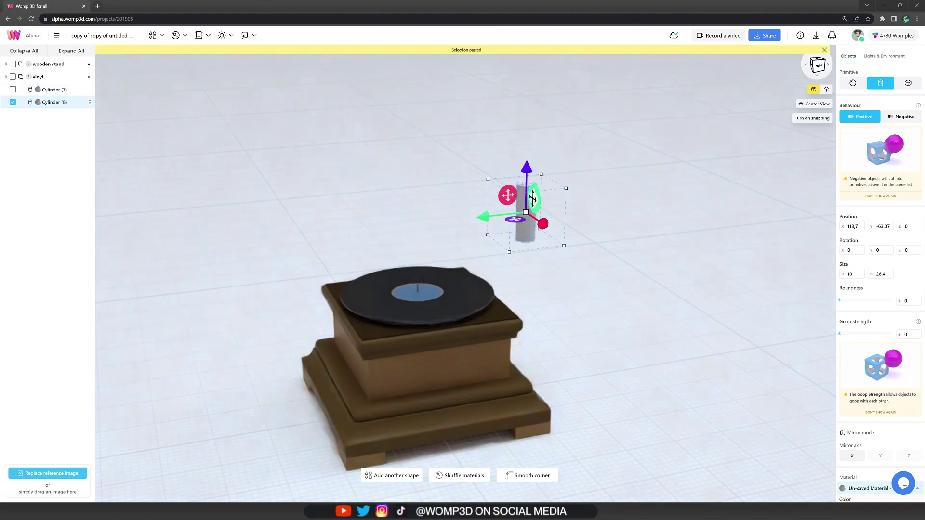
left_click_drag(526, 213, 531, 217)
left_click(531, 217)
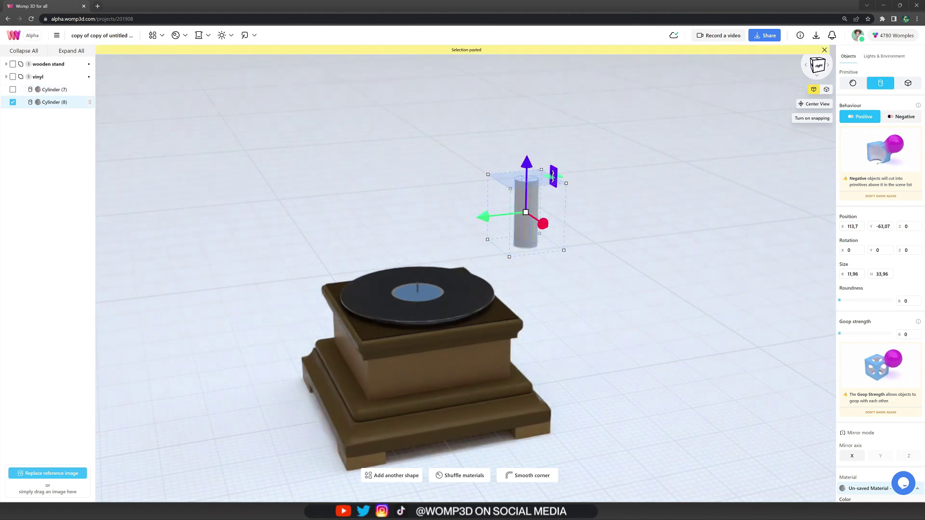
mouse_move(552, 176)
left_mouse_down()
mouse_move(552, 211)
mouse_move(526, 184)
mouse_move(554, 186)
left_mouse_up()
left_click(528, 215)
scroll(609, 254, "up", 1)
scroll(608, 254, "up", 5)
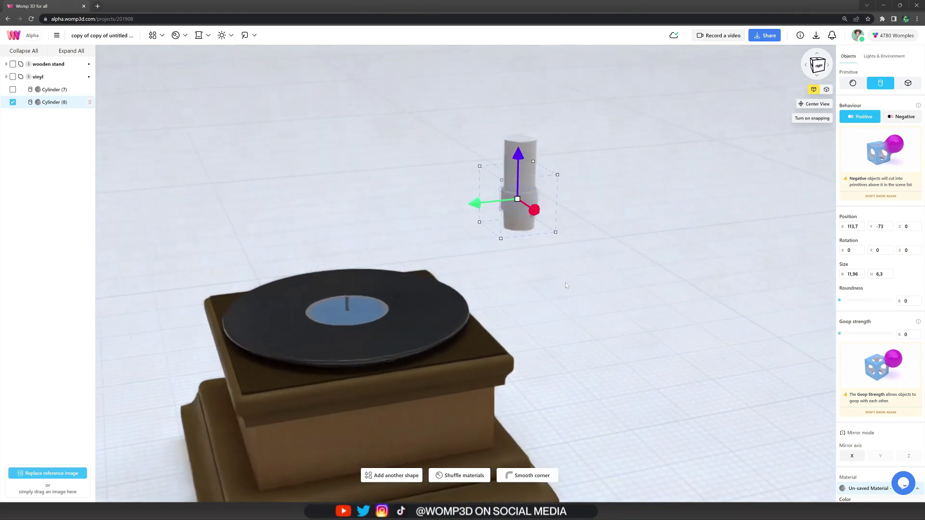
Step: Duplicate the collar into a thin ring about 13.06 wide and 1.61 high at about Y -67.91, with roundness 62
key("ctrl+c")
key("ctrl+v")
left_click_drag(517, 199, 544, 174)
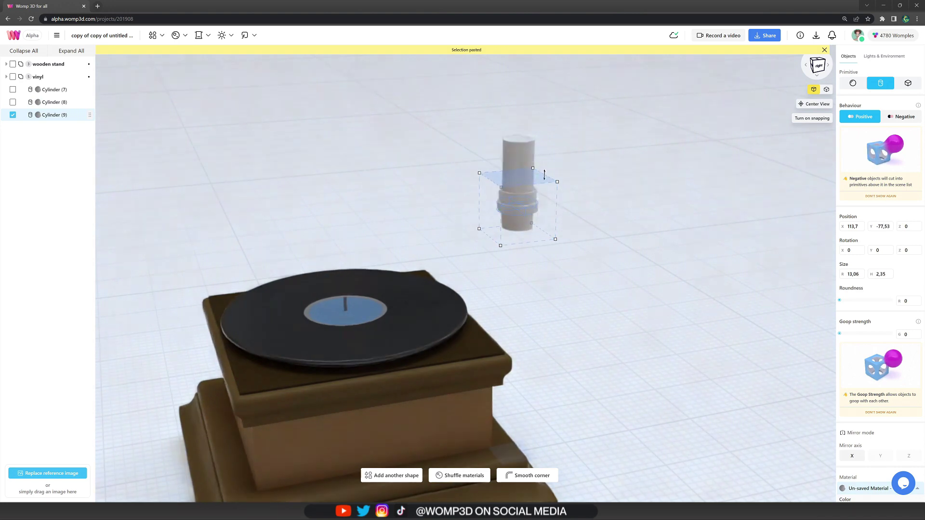
left_click_drag(844, 301, 895, 301)
left_click_drag(518, 164, 519, 146)
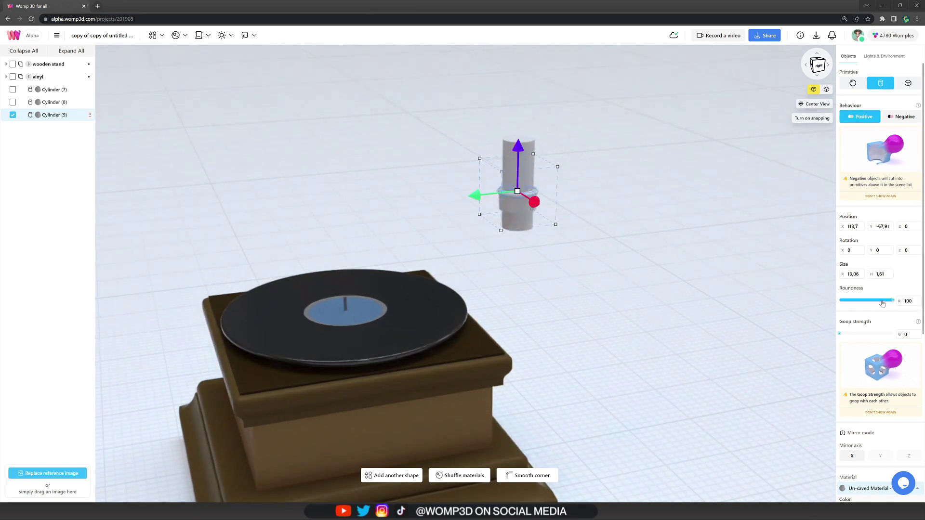
left_click_drag(882, 303, 877, 302)
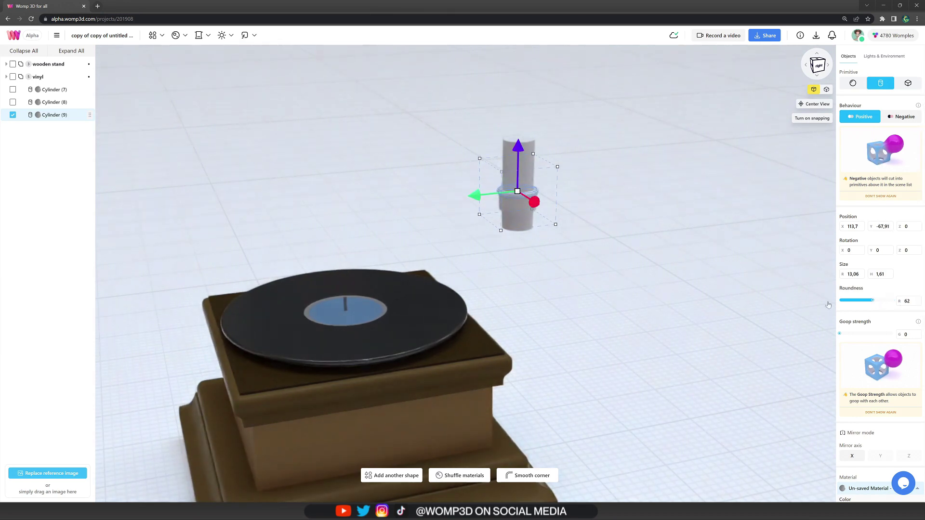
Step: Duplicate the rounded ring and lower the copy to the collar's bottom edge at about Y -78.5
key("ctrl+d")
left_click_drag(523, 147, 524, 160)
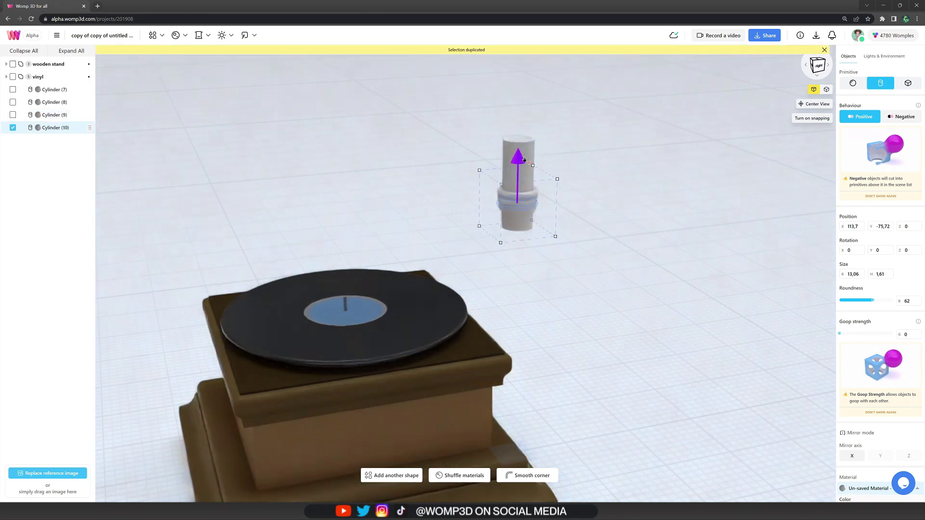
scroll(660, 229, "up", 2)
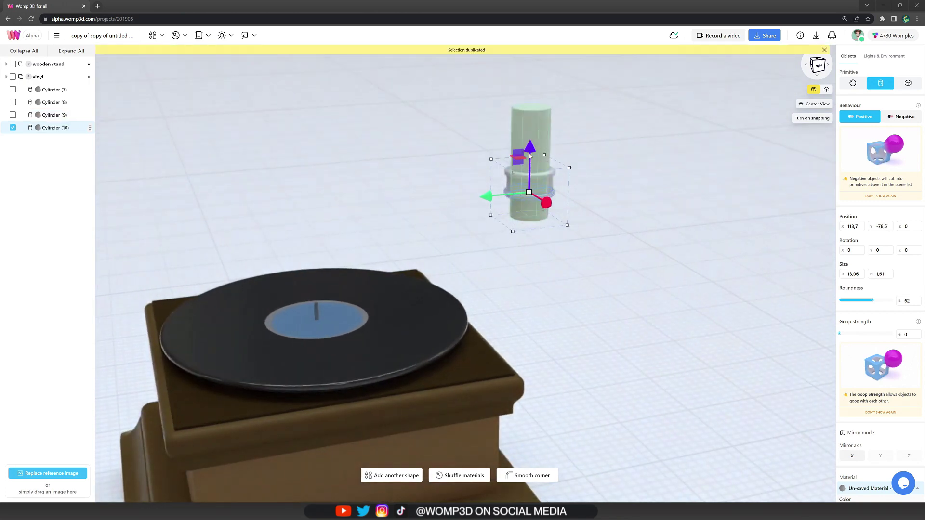
left_click_drag(529, 148, 529, 148)
left_click(667, 179)
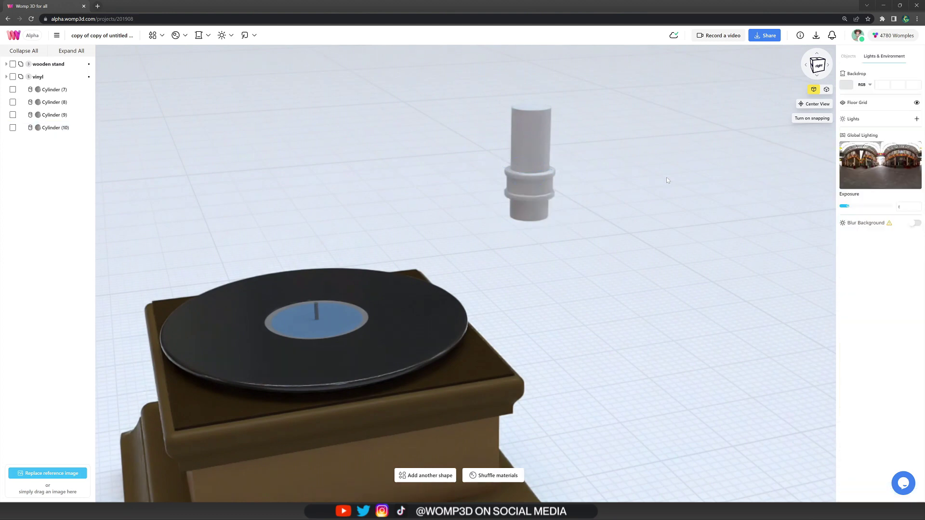
Step: Duplicate the tube, raise the copy to about Y -25.09, convert it to a cube and move it to about X 89.48
scroll(625, 215, "down", 3)
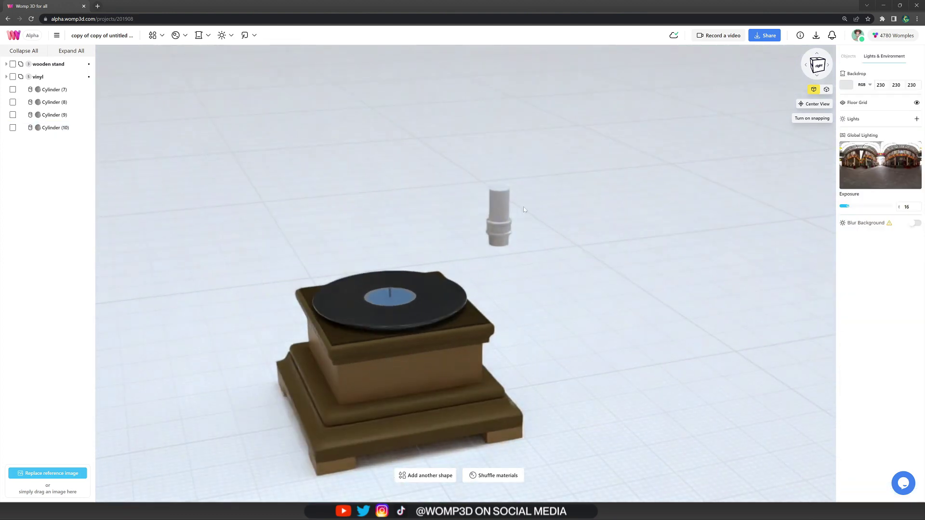
left_click(504, 201)
key("ctrl+c")
key("ctrl+v")
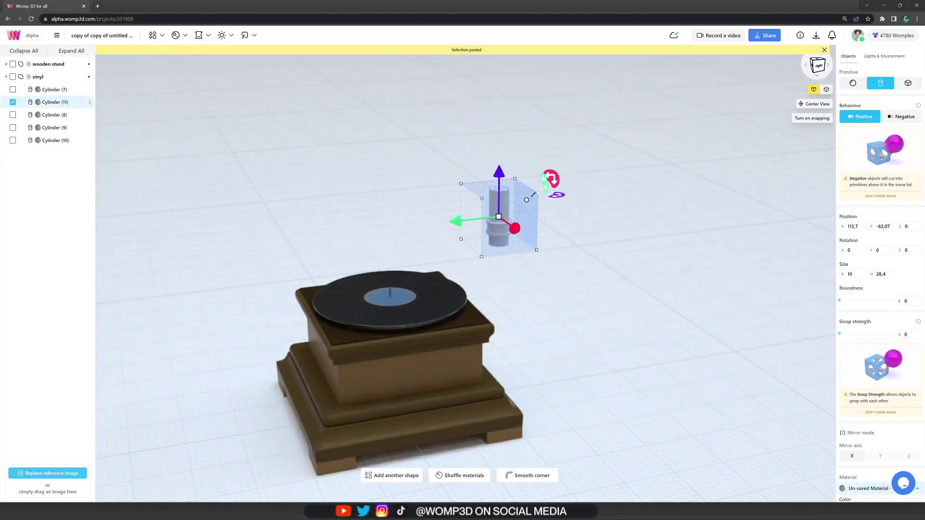
left_click_drag(499, 172, 500, 135)
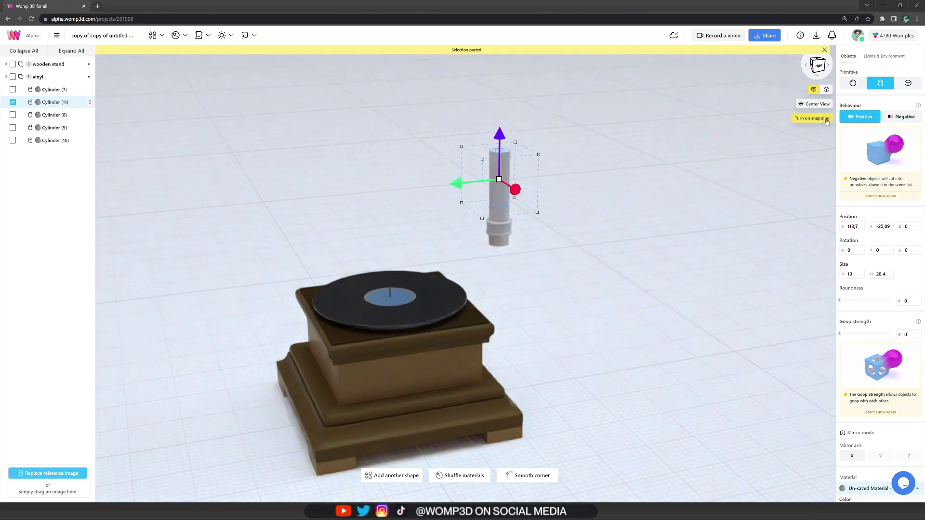
left_click(909, 83)
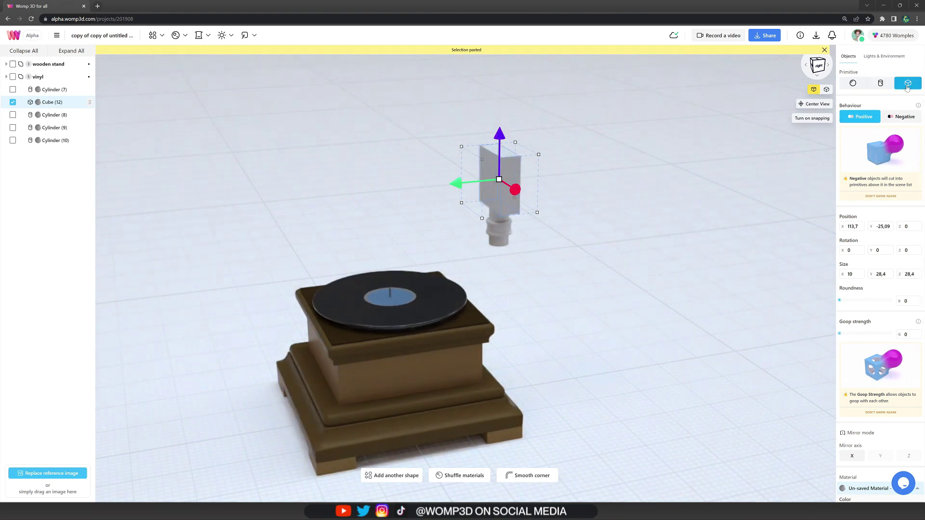
left_click_drag(455, 185, 432, 186)
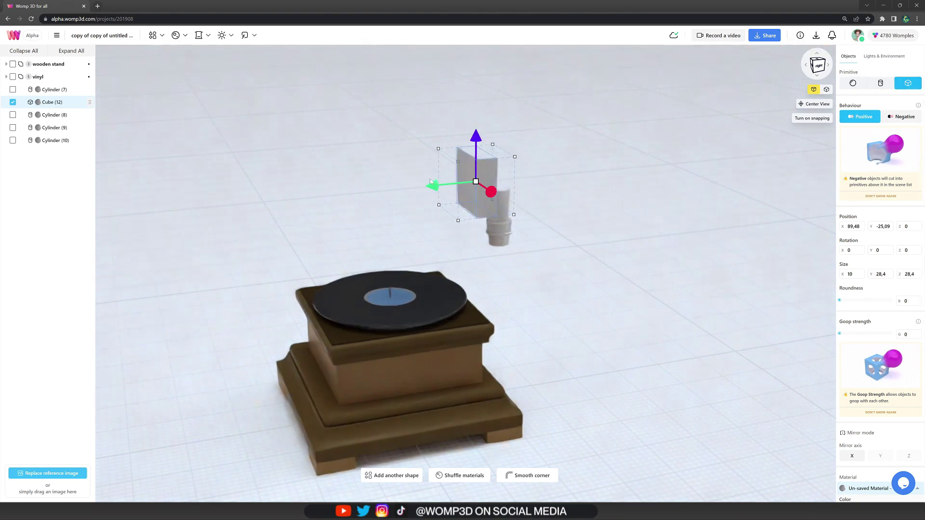
Step: Make the cube negative, rotate it about 47.12 in Y, and position it at about X 109.15, Y -33.55 to cut the tube's top diagonally
left_click(911, 116)
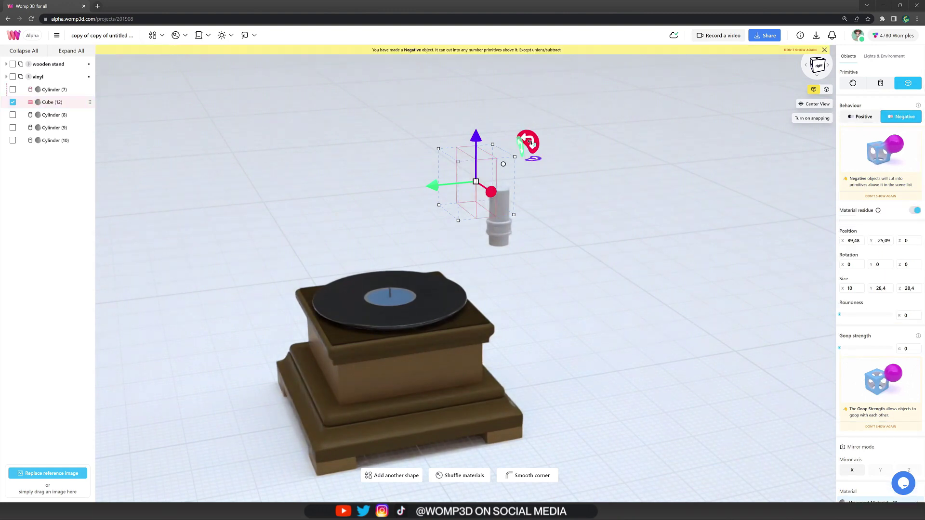
left_click_drag(529, 141, 510, 183)
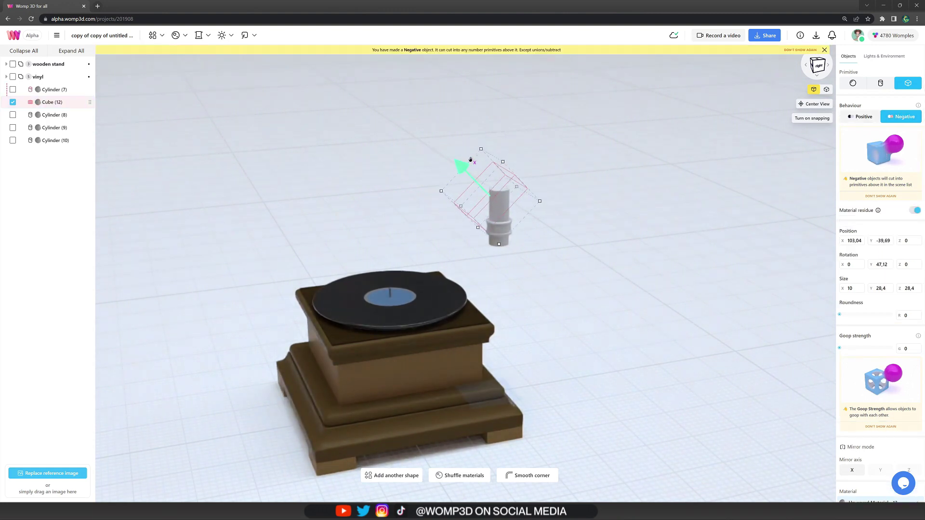
left_click_drag(470, 159, 465, 152)
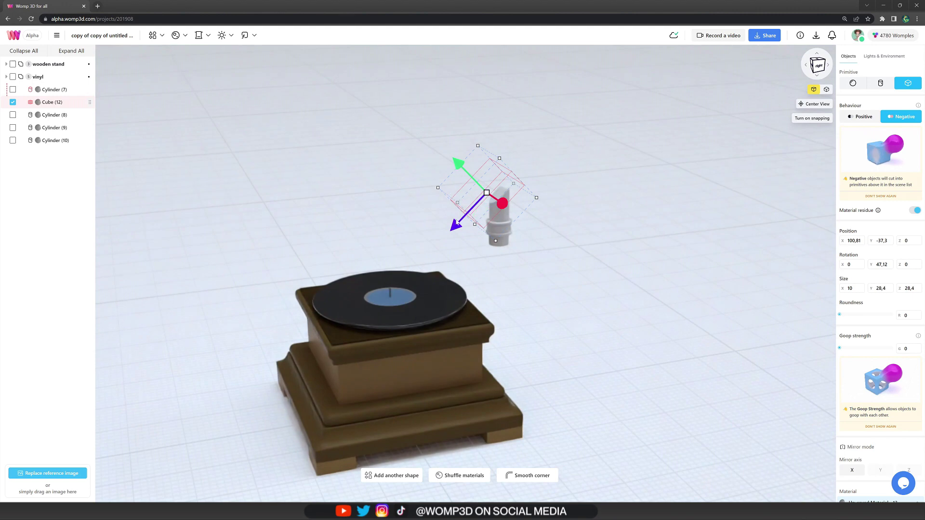
left_click_drag(457, 222, 462, 216)
left_click_drag(467, 156, 471, 157)
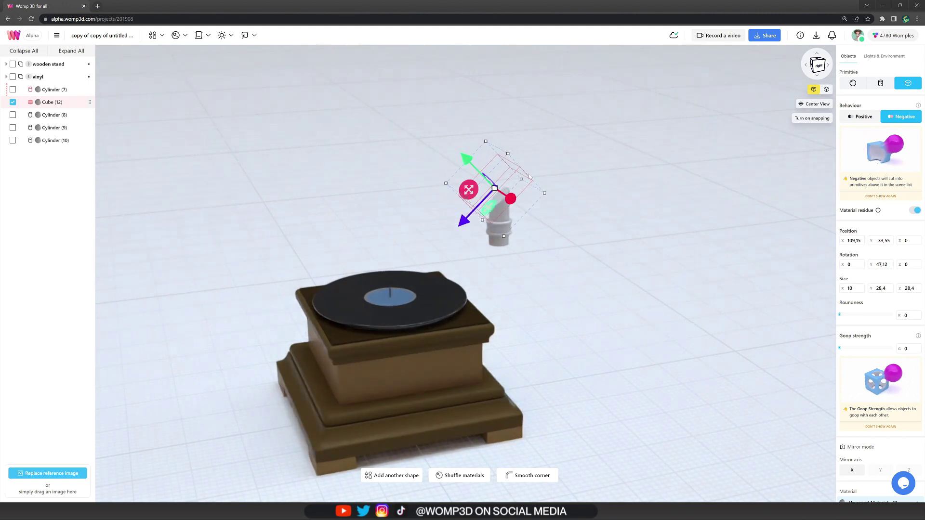
Step: Union the four pipe cylinders and the cutting cube, name the group "connection part", and collapse it in the scene list
left_click(599, 216)
left_click_drag(543, 219, 572, 238)
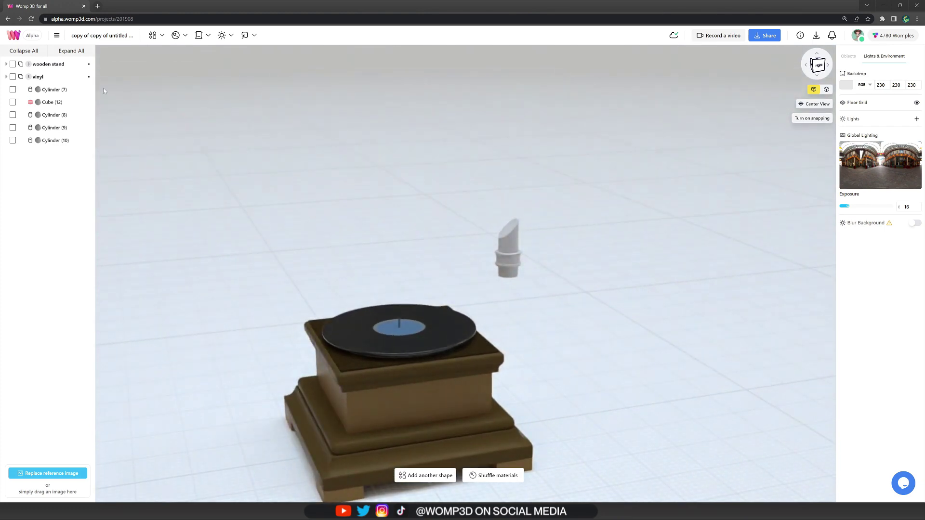
left_click(54, 89)
left_click(56, 140, "shift")
right_click(92, 128)
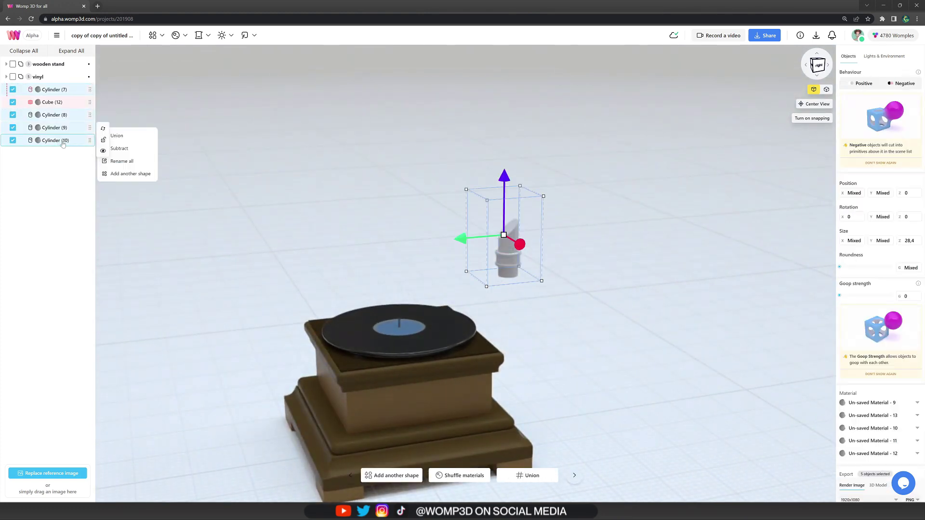
left_click(111, 135)
double_click(50, 89)
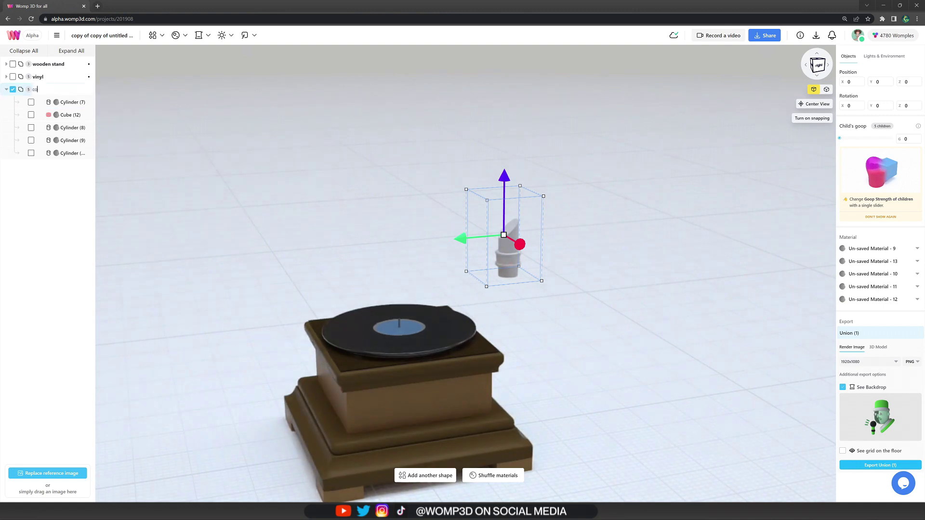
type("connection part")
key("Return")
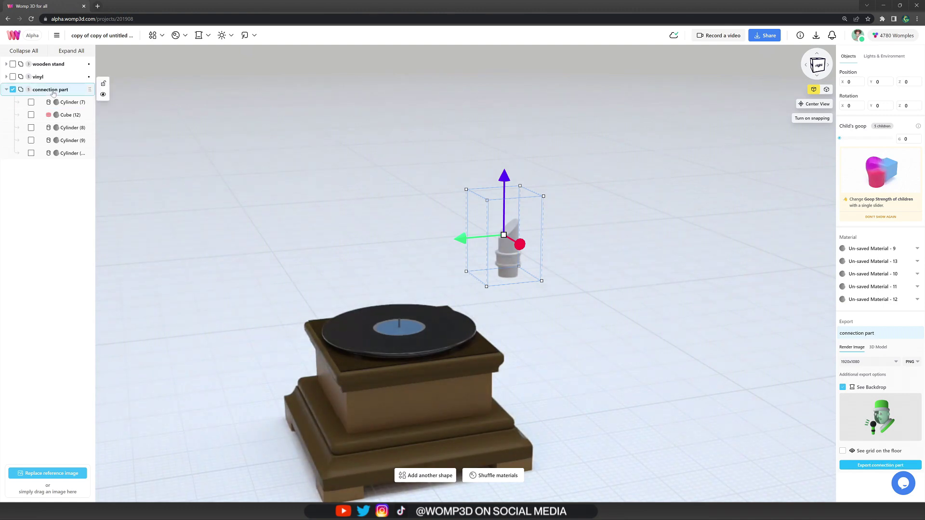
left_click(7, 89)
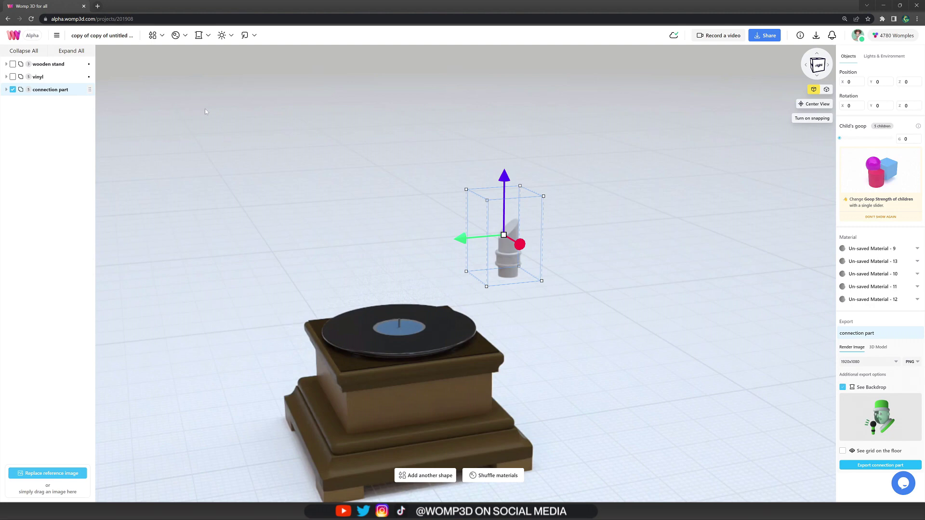
Step: Add a two-point curve to the scene and delete its second point
left_click(152, 35)
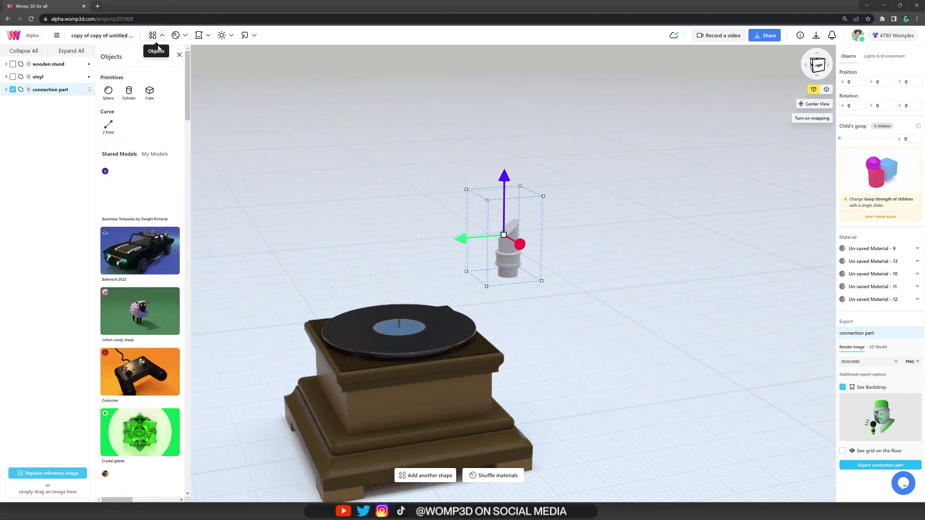
left_click(108, 125)
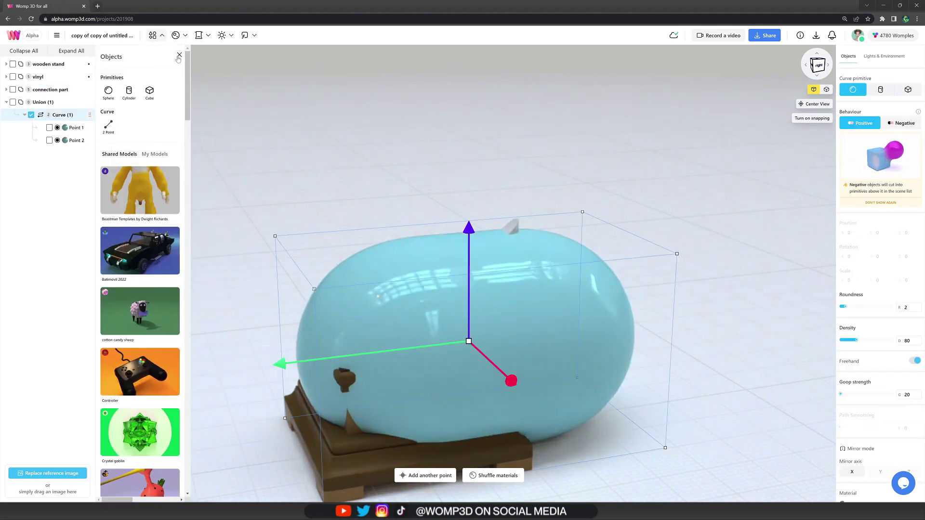
left_click(179, 55)
left_click(75, 140)
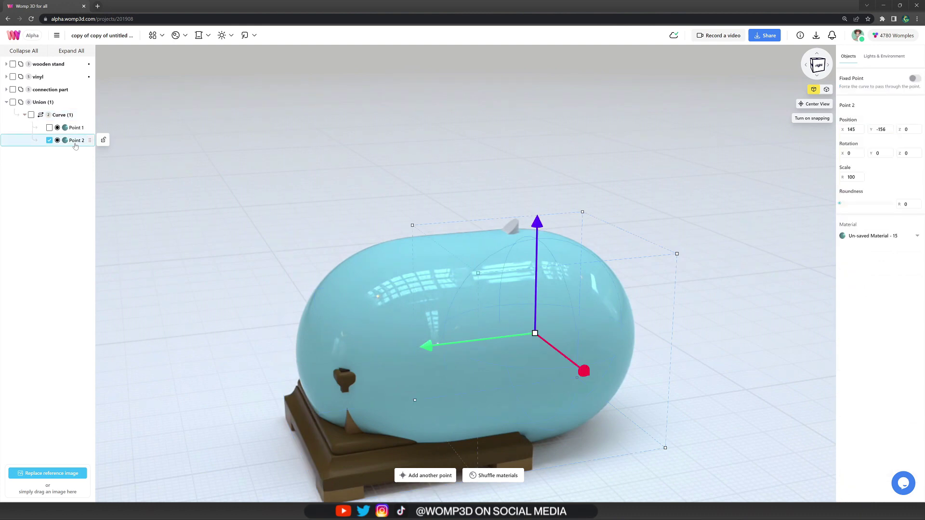
key("Delete")
Step: Change the curve's primitive to a cylinder, set roundness 8 and density 250, and lower its goop strength
left_click(62, 115)
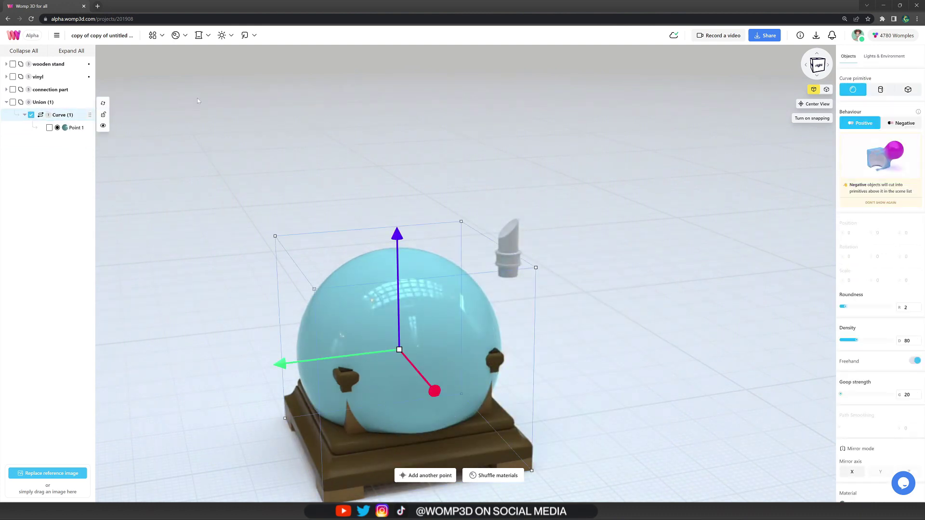
left_click(881, 90)
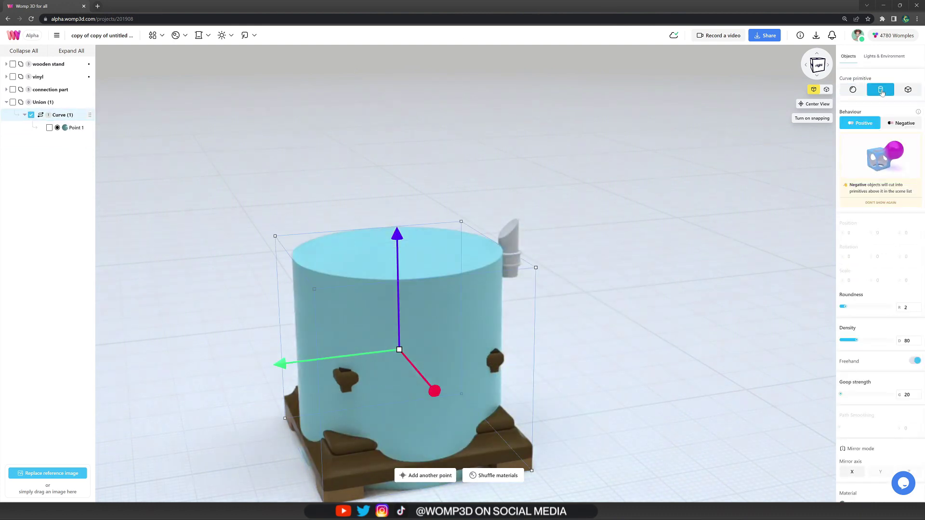
left_click_drag(846, 309, 876, 311)
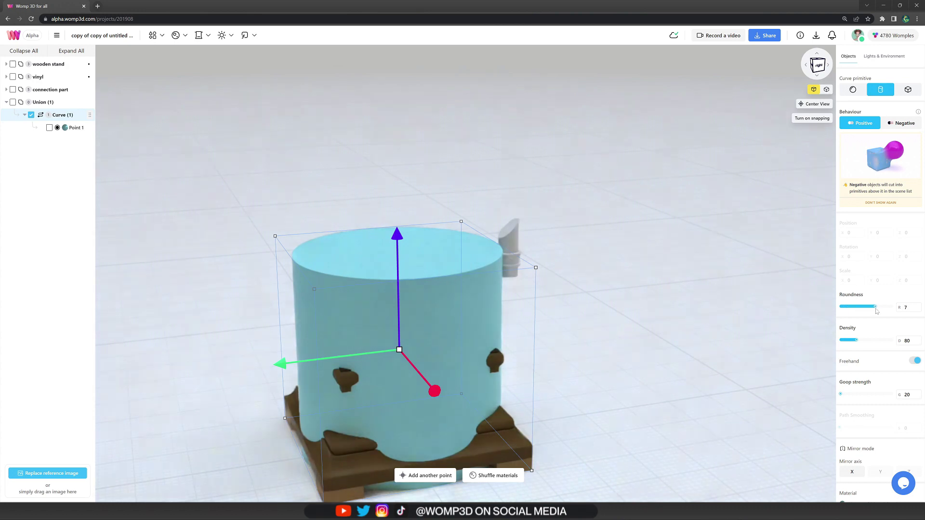
left_click_drag(896, 347, 902, 355)
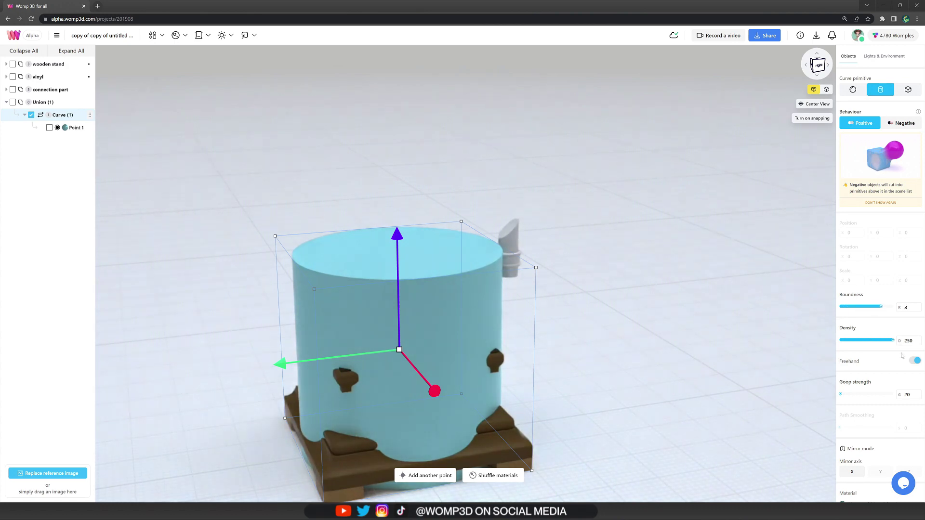
left_click(911, 398)
Step: Shrink the remaining curve point to scale 10 by 10.72 and move it to the pipe's top at about X 114.65, Y -48.95
left_click_drag(275, 236, 396, 244)
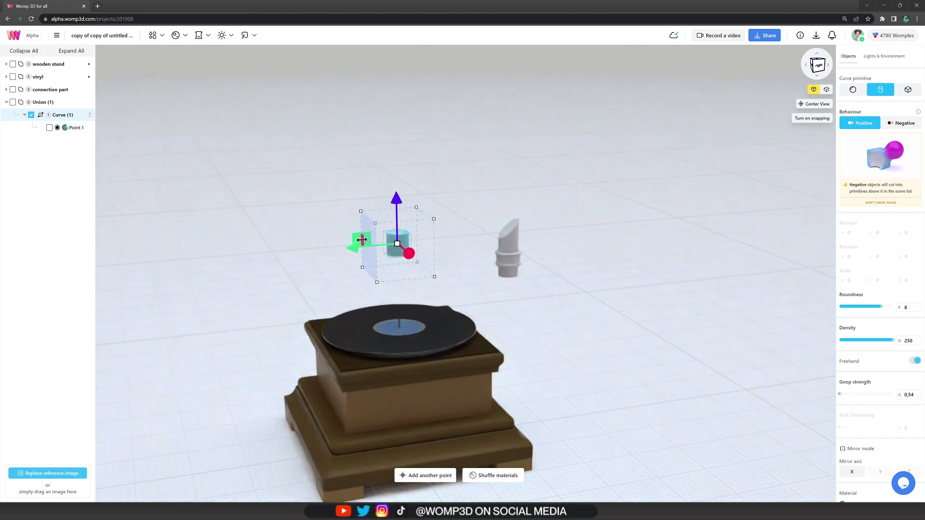
left_click(75, 128)
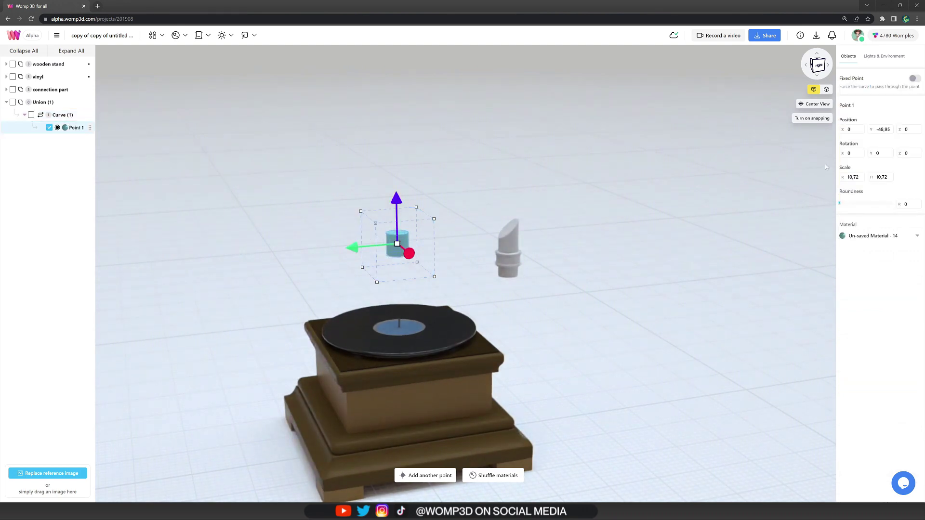
left_click(852, 177)
left_click_drag(346, 250, 465, 238)
scroll(588, 317, "up", 5)
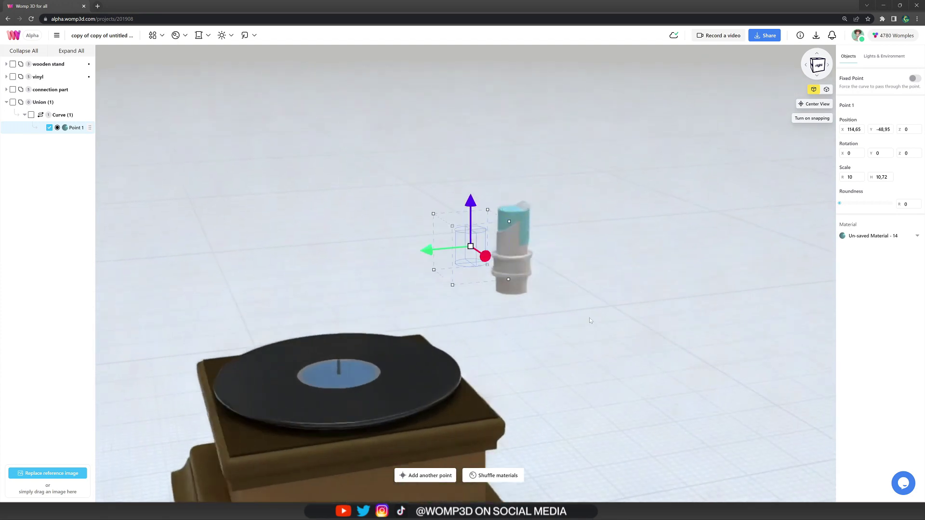
Step: Rotate the curve point about -60.32 in Y and seat it against the pipe's diagonal cut
left_click_drag(497, 204, 441, 185)
left_click_drag(412, 221, 395, 215)
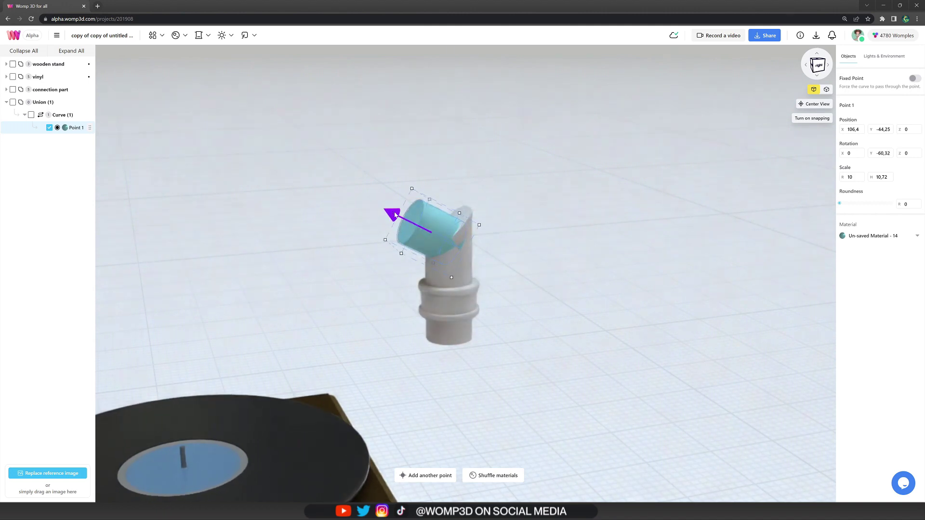
left_click_drag(454, 185, 453, 185)
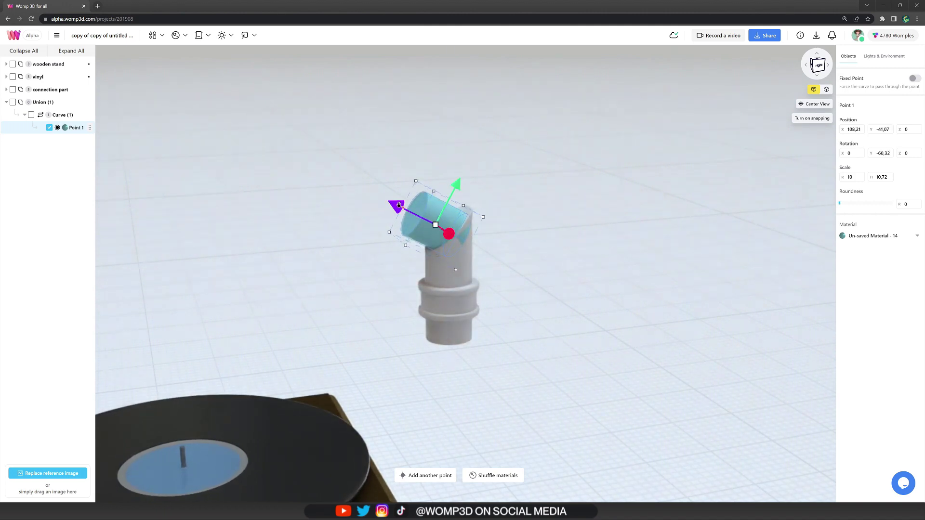
left_click_drag(398, 205, 392, 200)
left_click(594, 216)
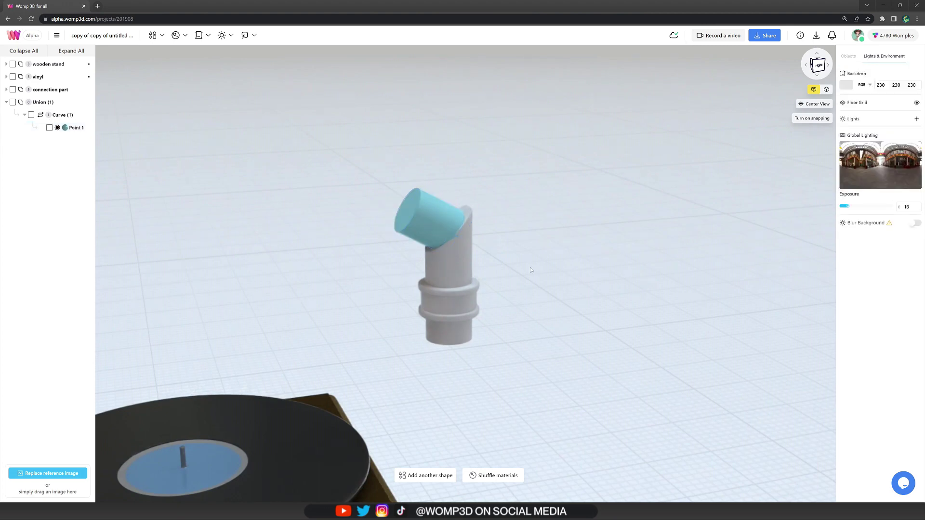
Step: Extend the tube along its axis with a duplicated curve point at about X 47.64, Y -6.56, and set that point's roundness to 30
right_click_drag(530, 267, 513, 324)
scroll(529, 270, "down", 4)
scroll(526, 281, "down", 2)
left_click(466, 239)
left_click_drag(427, 221, 351, 181, "alt")
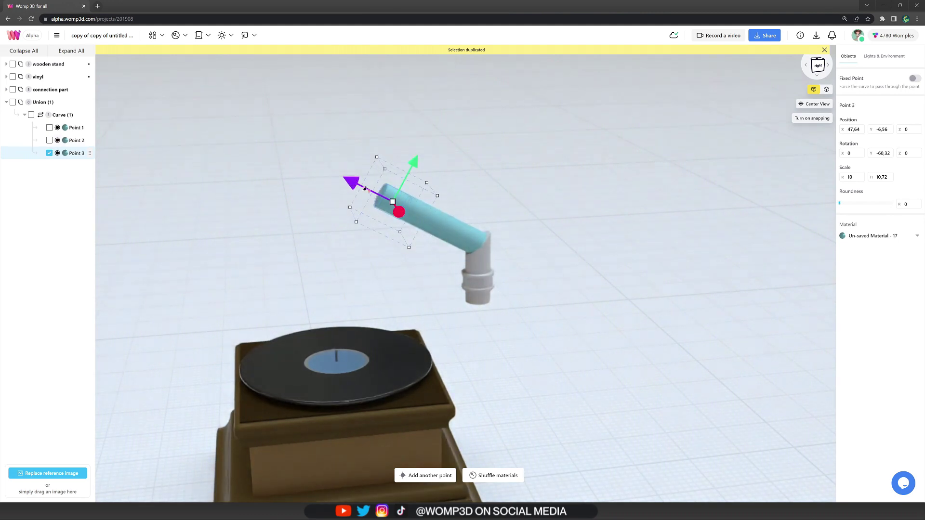
left_click_drag(840, 204, 852, 205)
left_click_drag(589, 216, 580, 207)
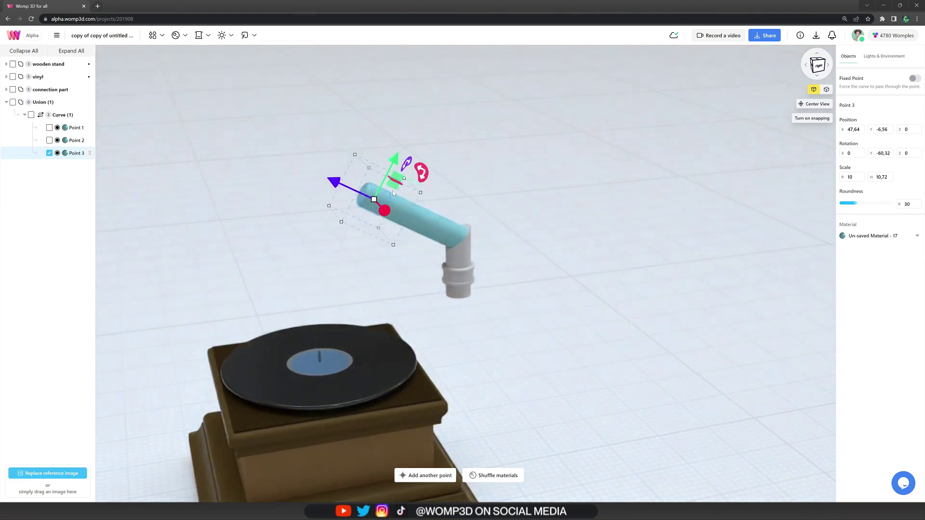
Step: Flare the tube's end by resizing its last point to about 18.93 by 5.9 at about X 48.06, Y -6.8
left_click_drag(342, 183, 351, 188)
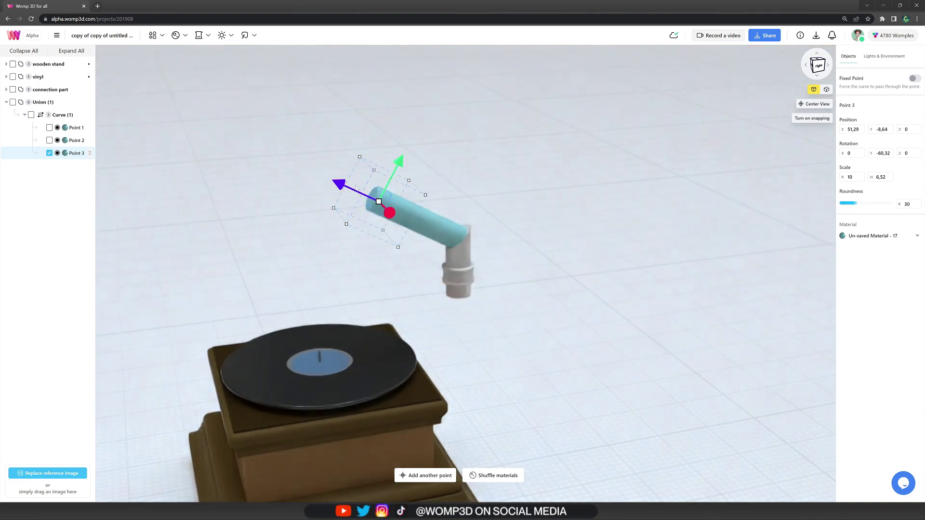
left_click_drag(387, 220, 391, 226)
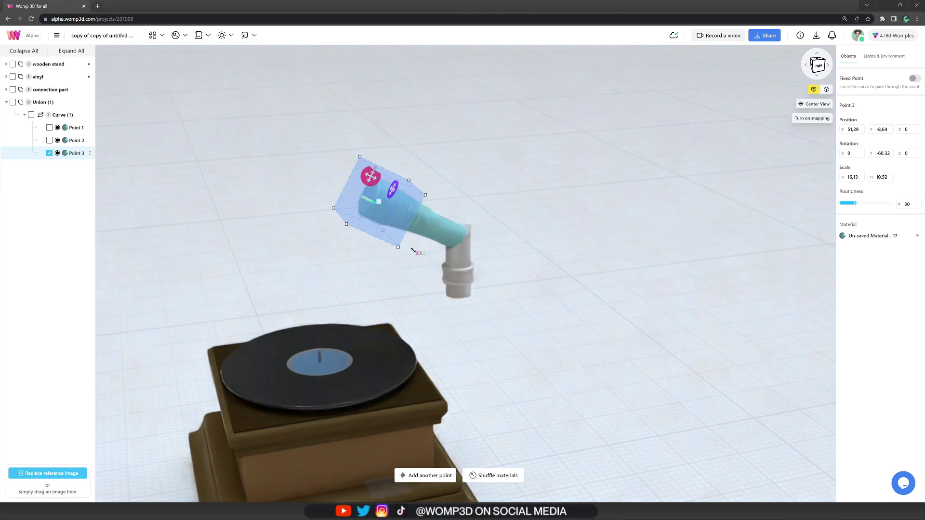
left_click_drag(556, 279, 410, 230)
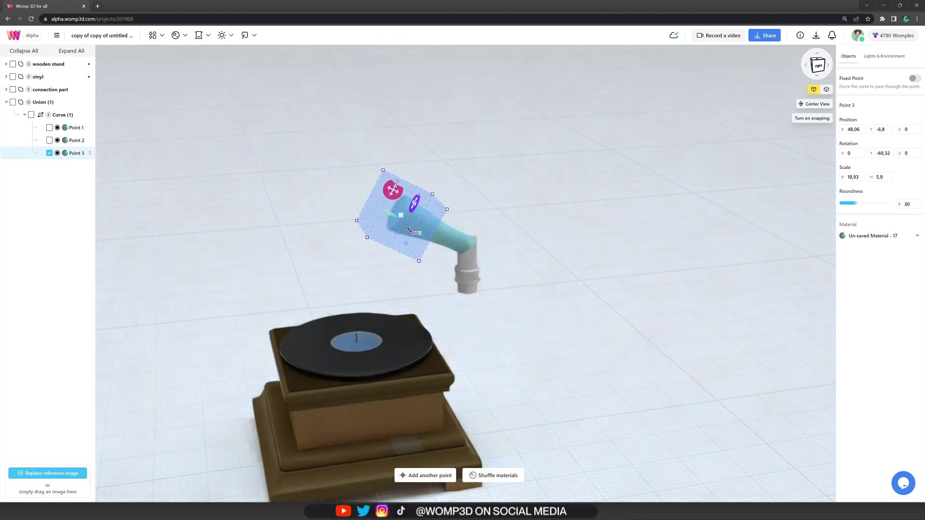
Step: Duplicate the end point and form a wide horn mouth from the copy, about 73.27 by 13.81 at about X 15.58, Y 11.72
key("ctrl+d")
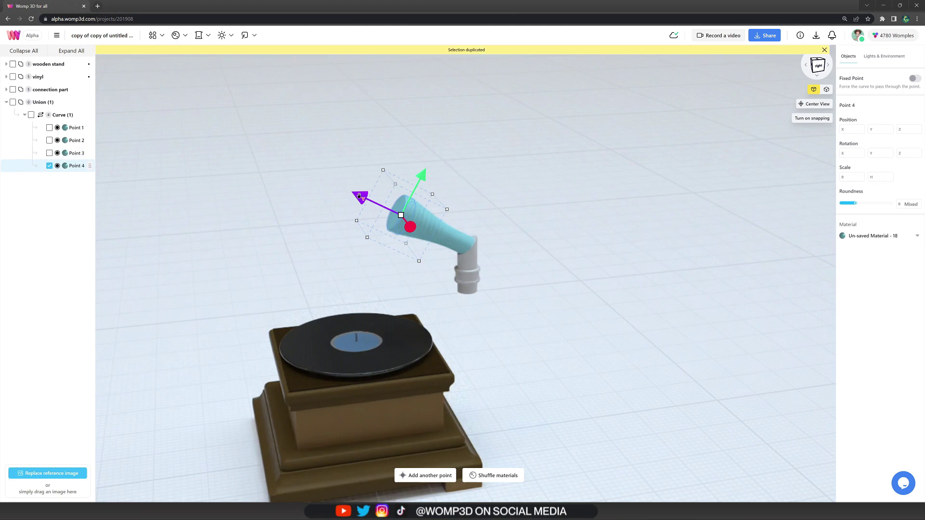
left_click_drag(358, 195, 314, 175)
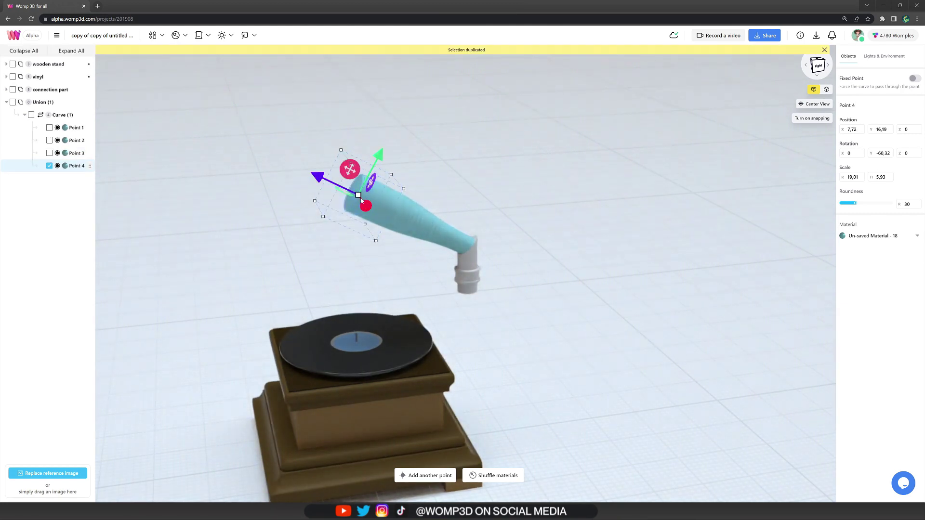
left_click_drag(361, 200, 547, 421)
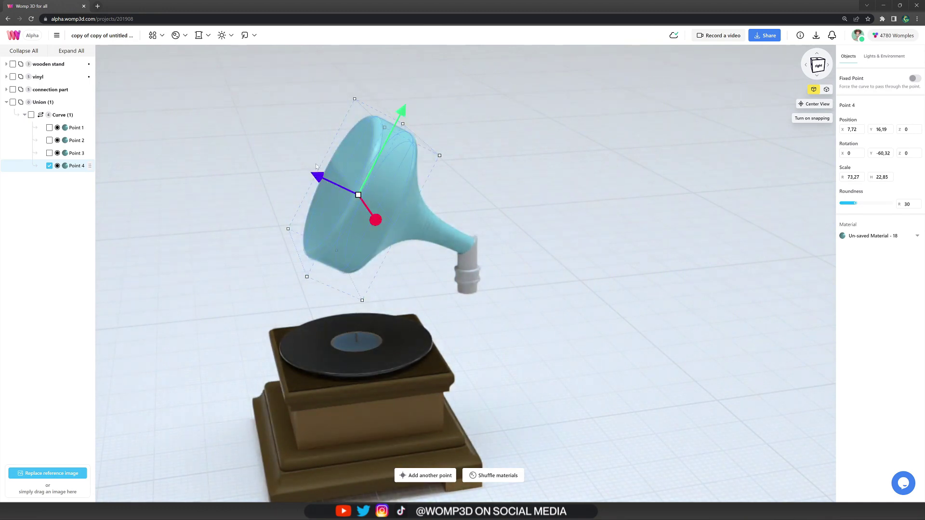
left_click_drag(319, 161, 327, 168)
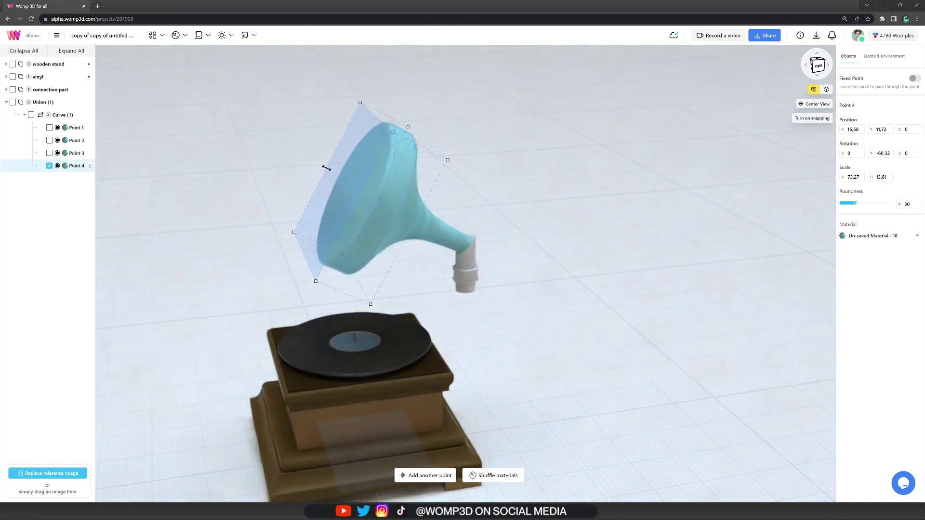
Step: Soften the rim of the horn mouth by setting its point's roundness to about 82
right_click_drag(203, 410, 350, 386)
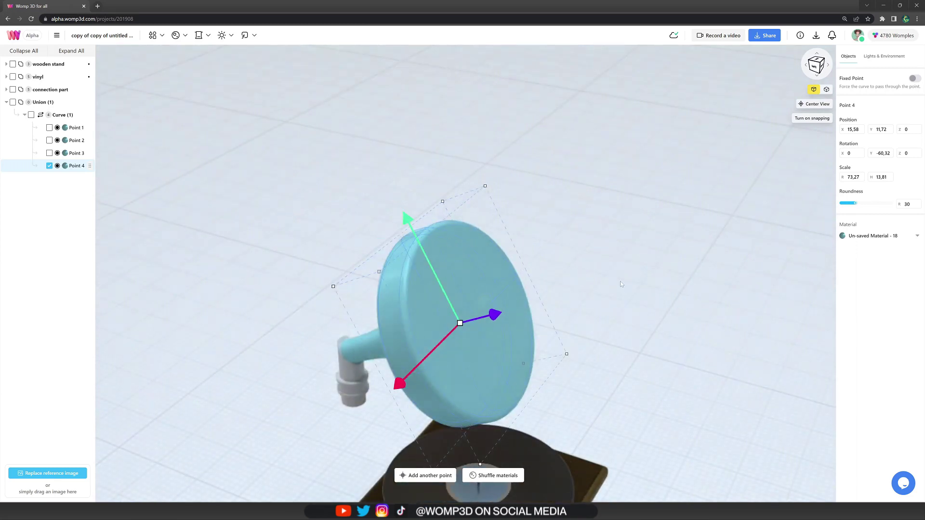
right_click_drag(620, 284, 226, 163)
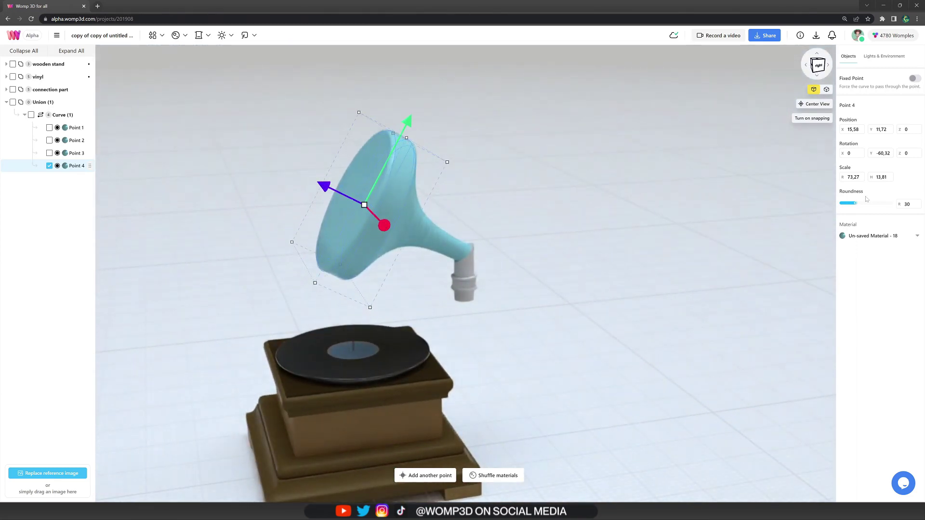
left_click_drag(878, 208, 883, 207)
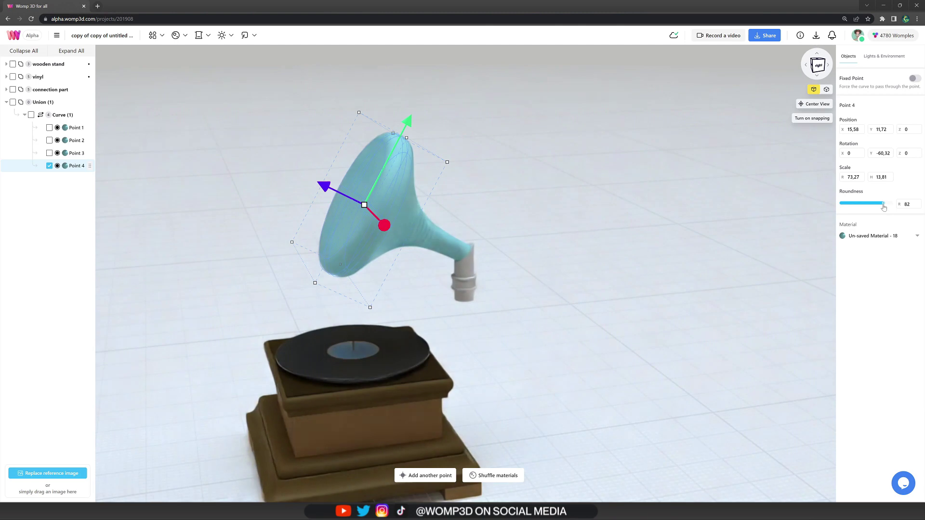
left_click(626, 261)
Step: Duplicate the horn's mouth point and offset the copy along the horn's axis to reshape the flare
right_click_drag(496, 247, 301, 241)
right_click_drag(561, 253, 527, 253)
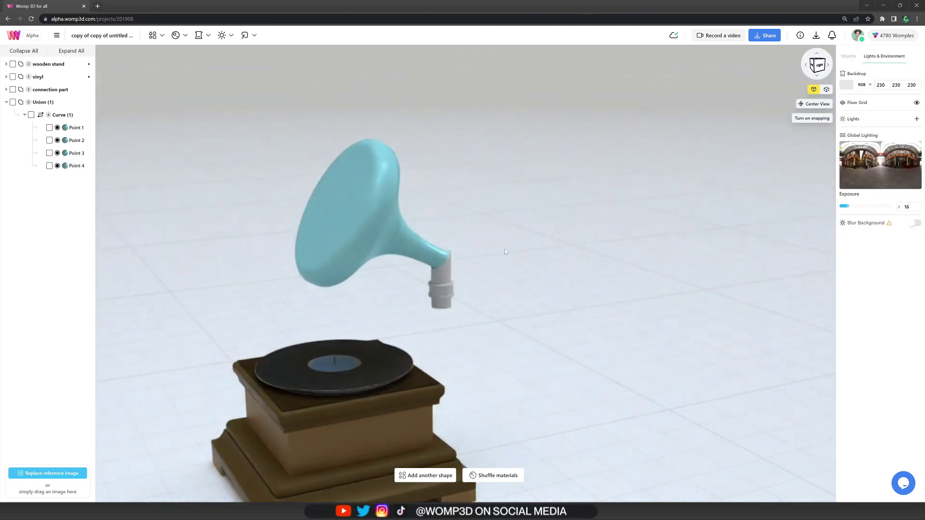
middle_click_drag(434, 252, 513, 236)
left_click(434, 221)
left_click_drag(436, 185, 459, 206, "alt")
left_click(582, 276)
right_click_drag(311, 303, 568, 307)
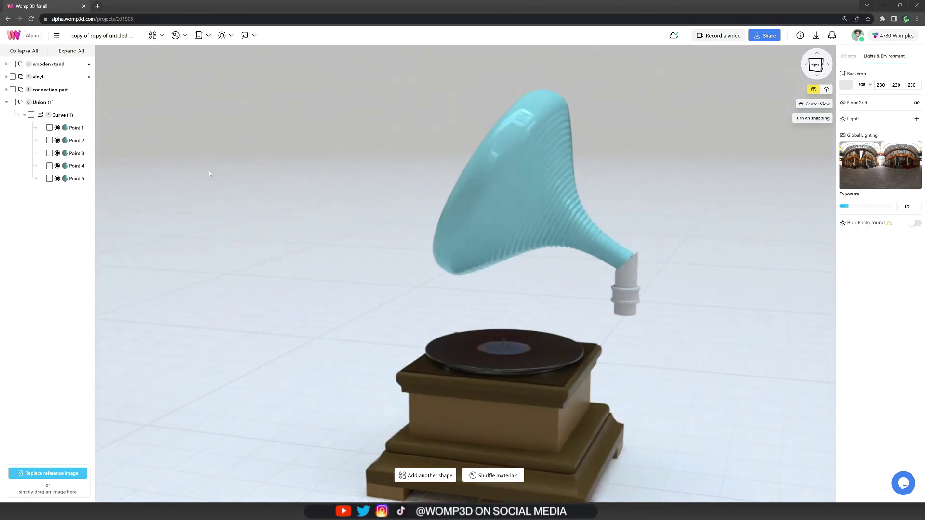
Step: Shift the horn's third point to about X 49.36, Y -7.53 and set the curve's goop strength to 5
left_click(87, 154)
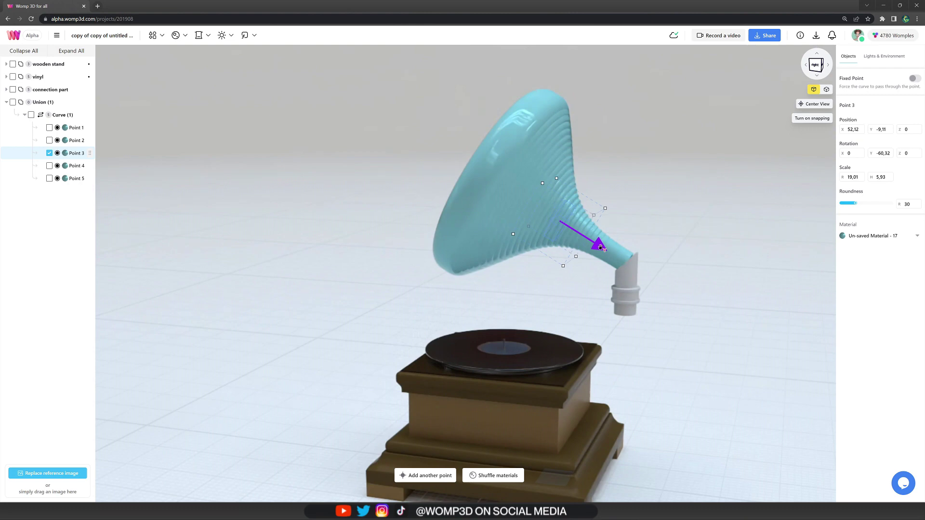
left_click_drag(600, 247, 596, 245)
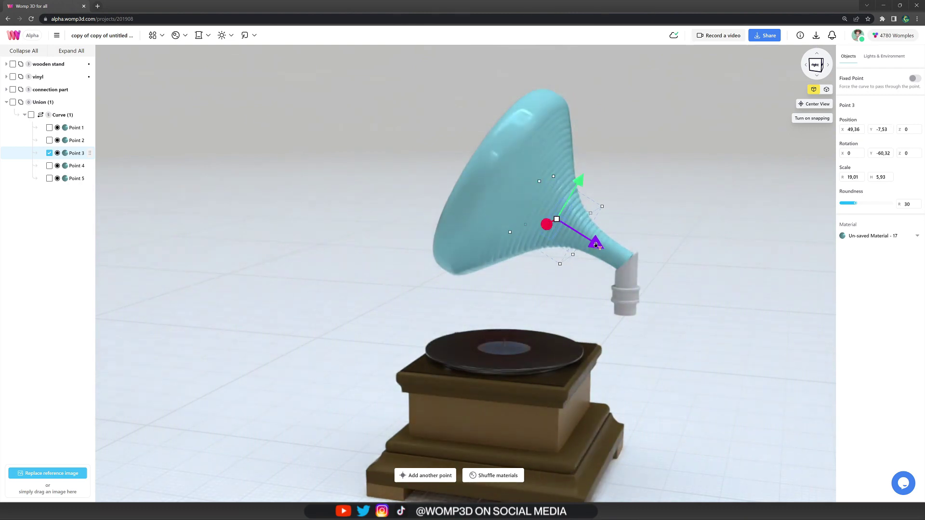
left_click(91, 115)
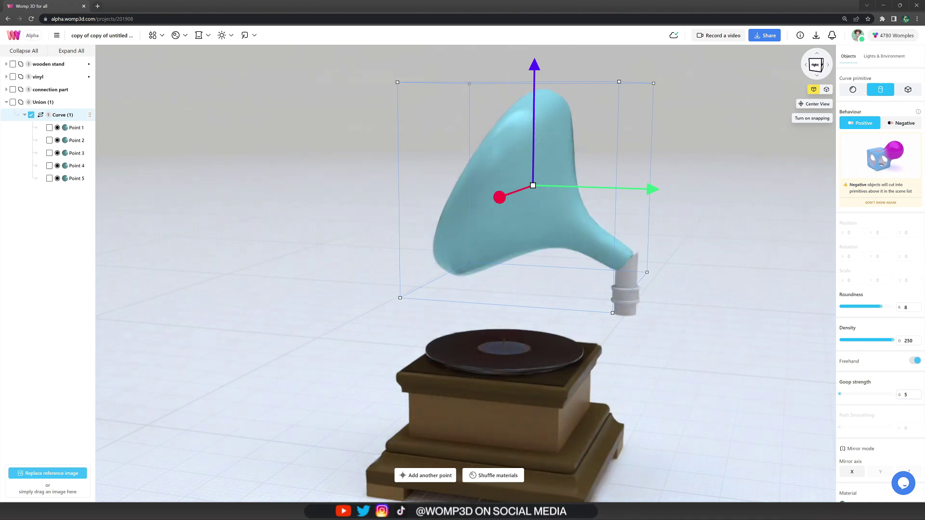
Step: Move the horn curve's points 3 to 5 together slightly outward, away from the connection pipe
left_click(776, 388)
left_click_drag(682, 347, 551, 306)
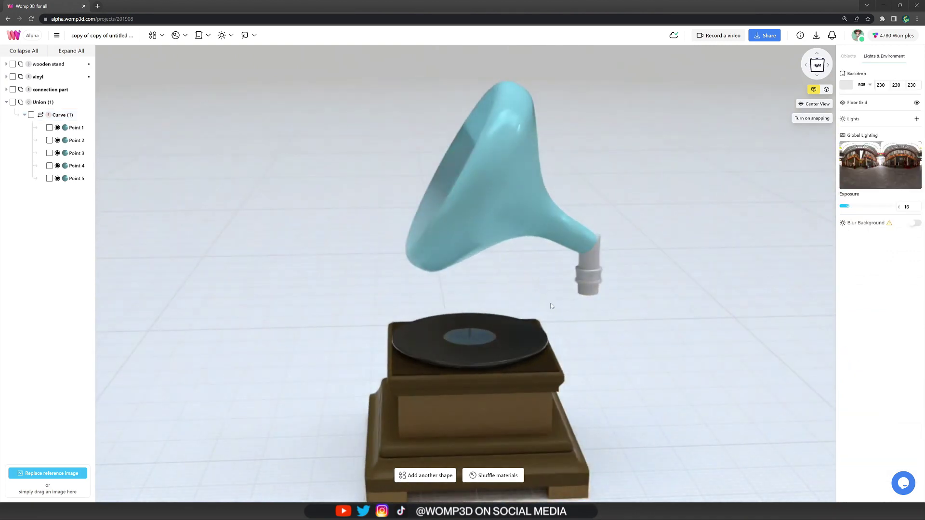
left_click(75, 153)
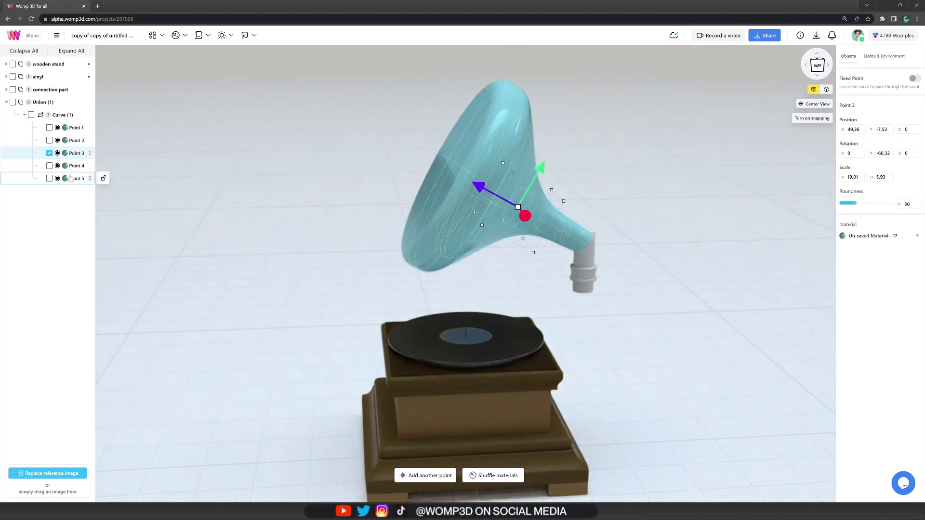
left_click(75, 178, "shift")
left_click_drag(444, 157, 431, 151)
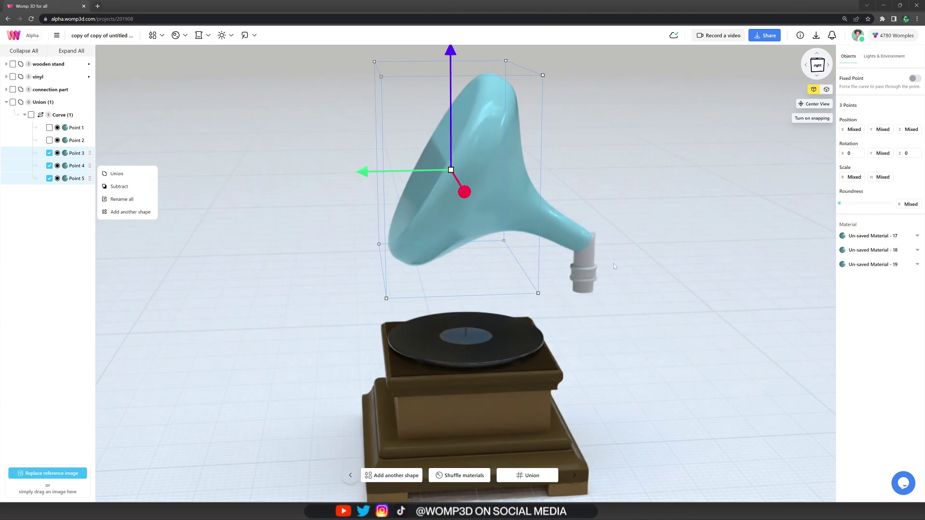
left_click_drag(641, 288, 682, 280)
Step: Duplicate the horn curve and set the copy's behaviour to Negative
left_click(67, 118)
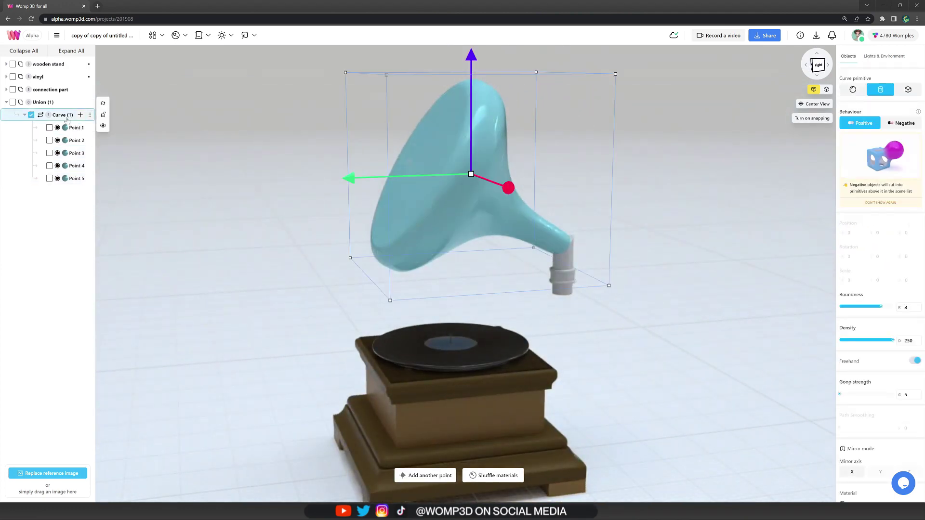
key("ctrl+v")
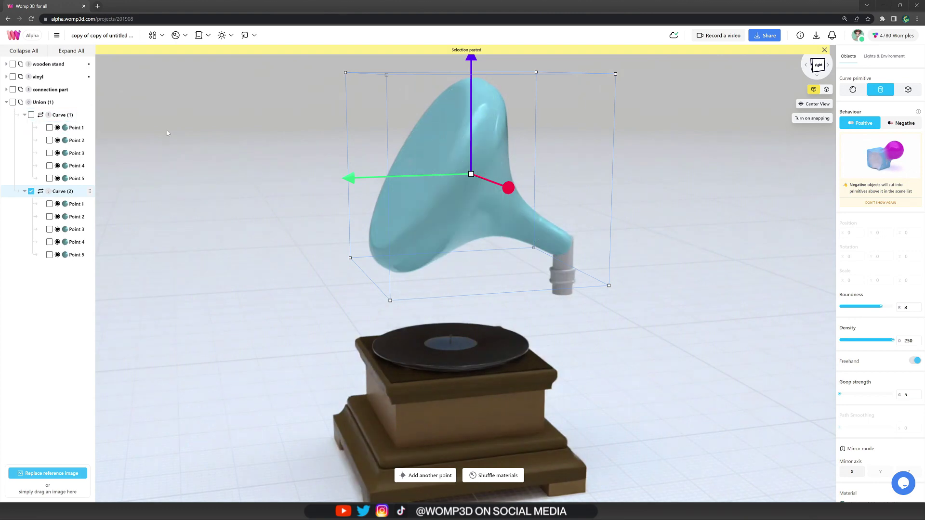
left_click(901, 122)
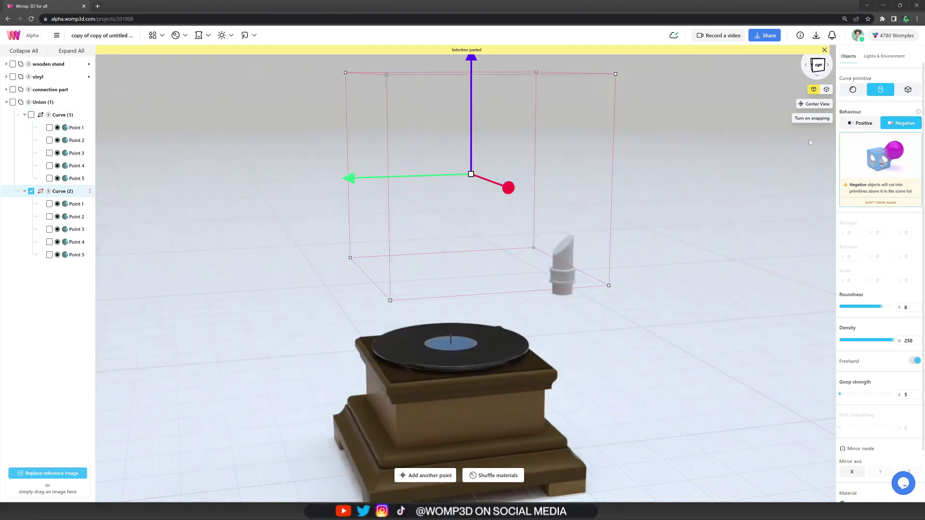
Step: Delete the first point of the negative curve and scale the curve down slightly to fit inside the horn
left_click(75, 207)
key("Delete")
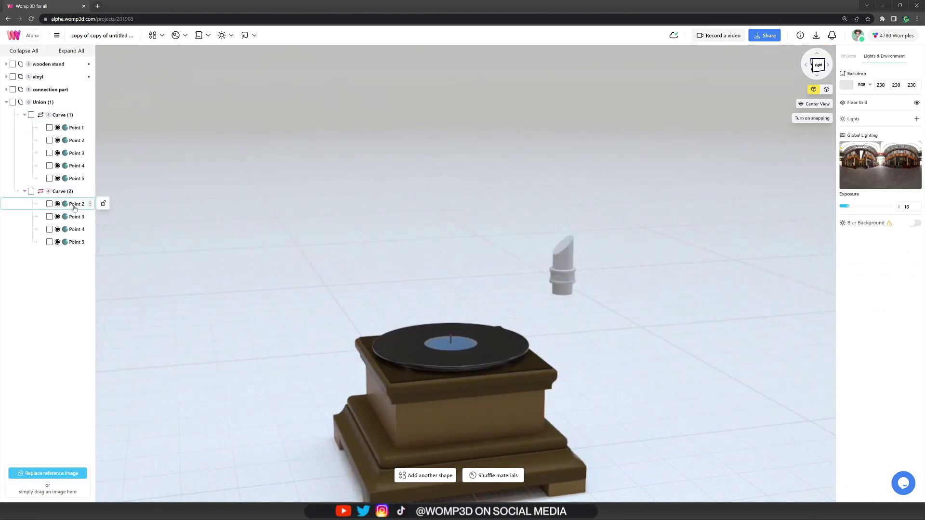
left_click(66, 192)
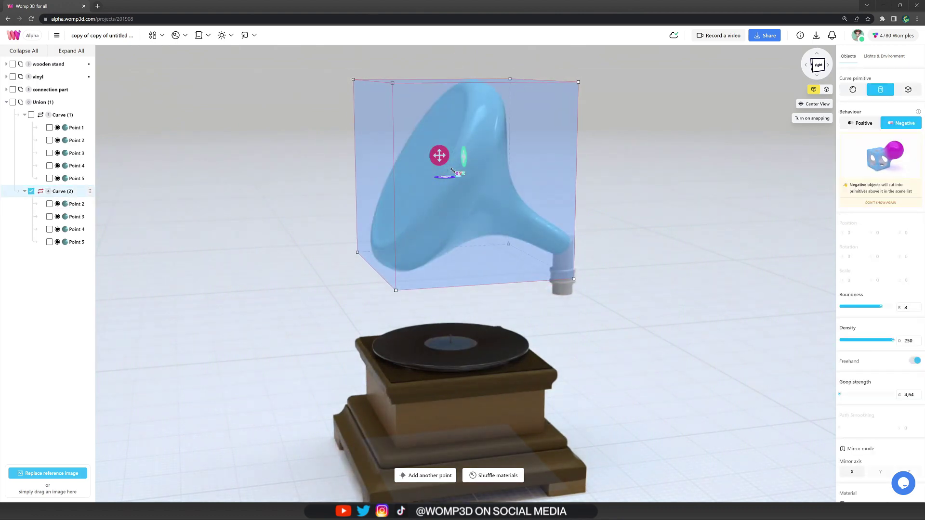
Step: Offset the negative curve's Point 5 outward to about X -39.97, Y 43.73 and enlarge it to about 119.83 by 22.59
left_click(76, 241)
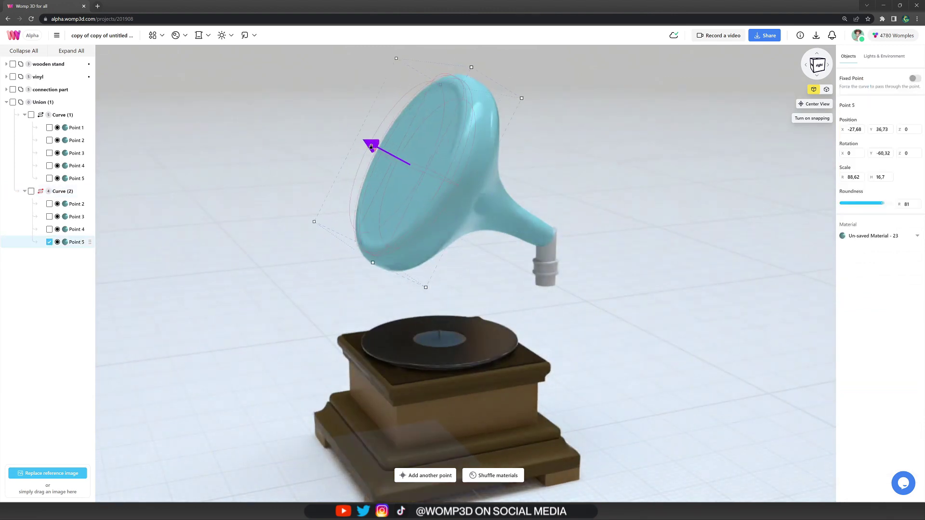
left_click_drag(371, 146, 359, 141)
right_click_drag(413, 310, 446, 311)
left_click_drag(366, 160, 386, 186)
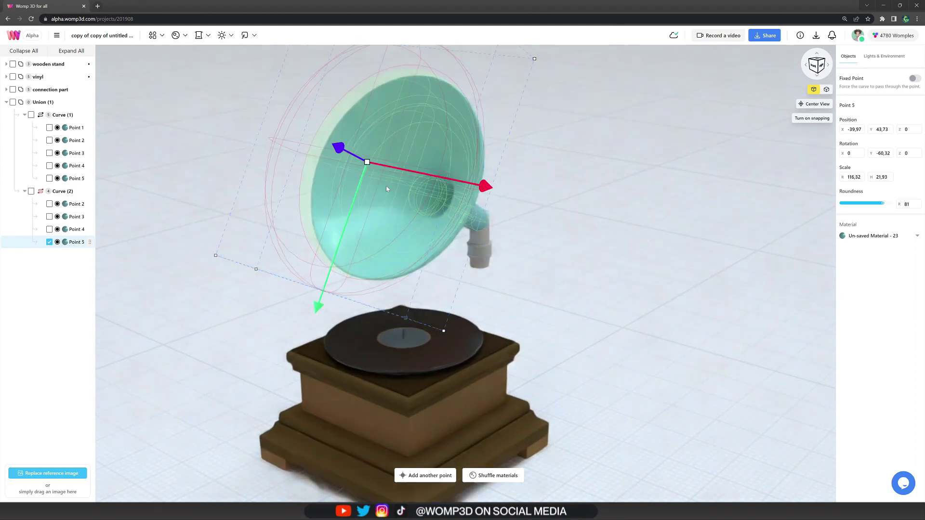
mouse_move(419, 260)
right_mouse_down()
mouse_move(357, 258)
mouse_move(420, 267)
right_mouse_up()
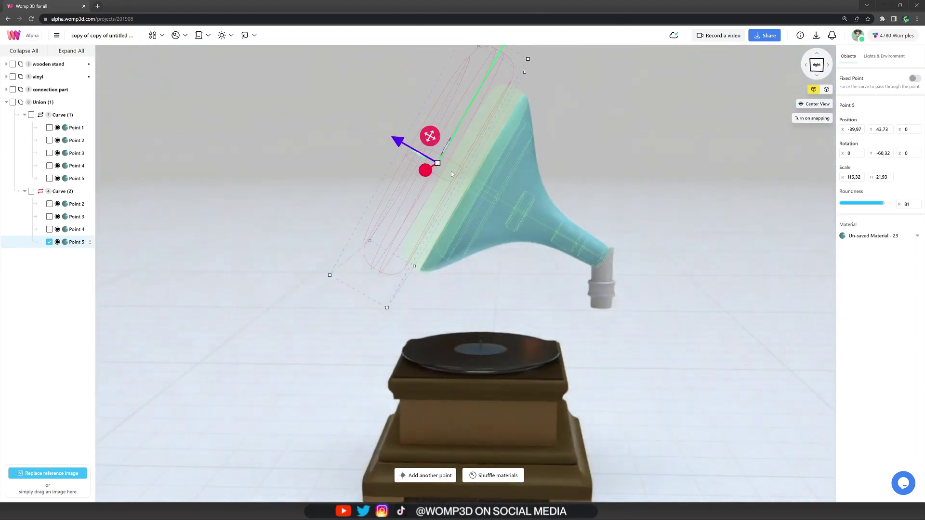
left_click_drag(438, 163, 441, 167)
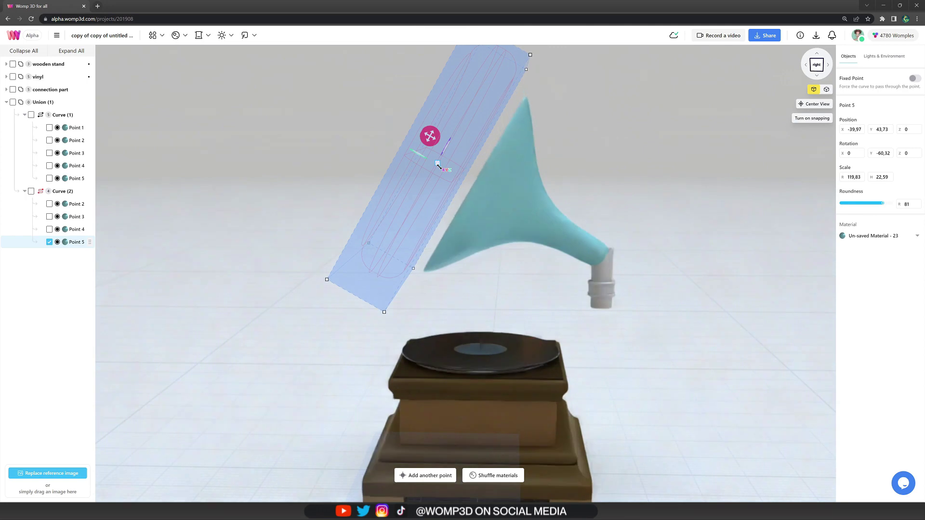
Step: Move the negative curve's Point 3 deeper into the horn, about X 25.94, Y 6.17, and scale it to about 18.62 by 5.81
left_click(76, 216)
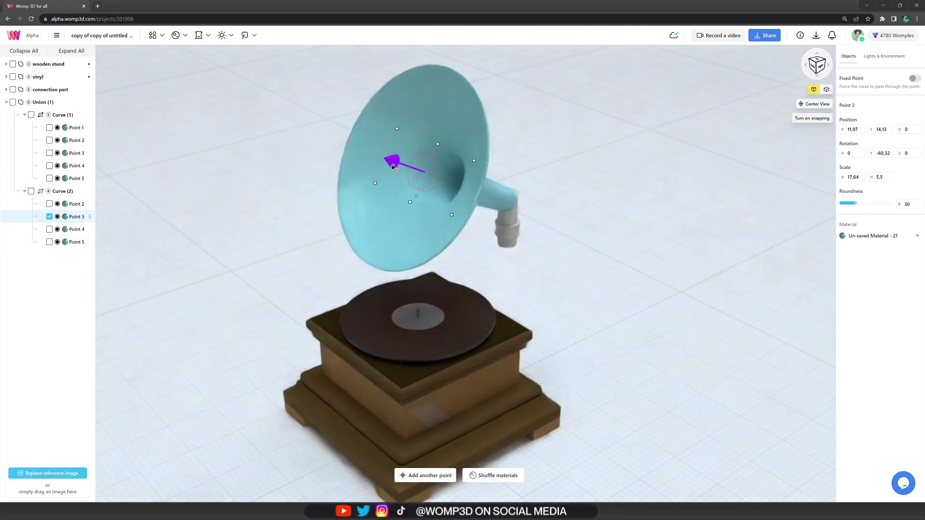
left_click_drag(417, 169, 406, 165)
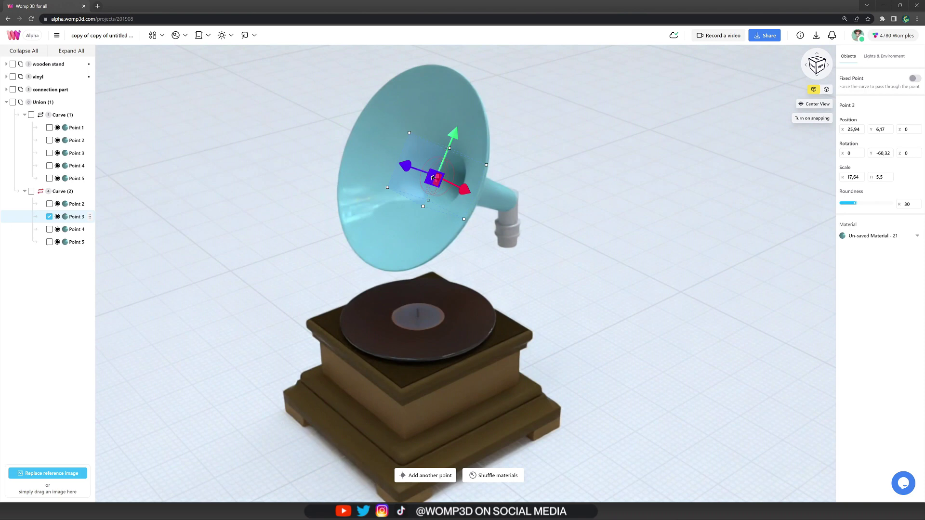
right_click_drag(461, 177, 485, 195)
left_click_drag(427, 162, 432, 168)
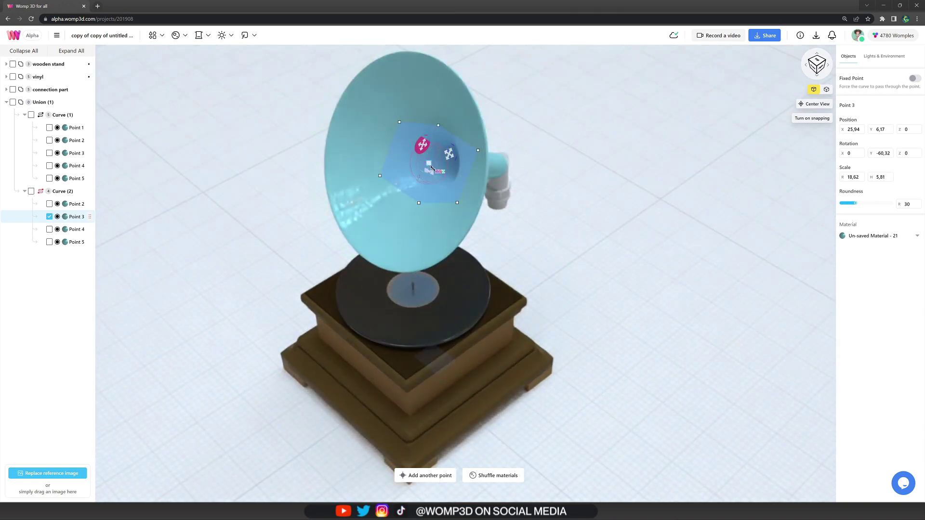
Step: Shift the negative curve's Point 4 toward the horn mouth to about X -2.57, Y 22.42 and adjust its size
left_click(77, 231)
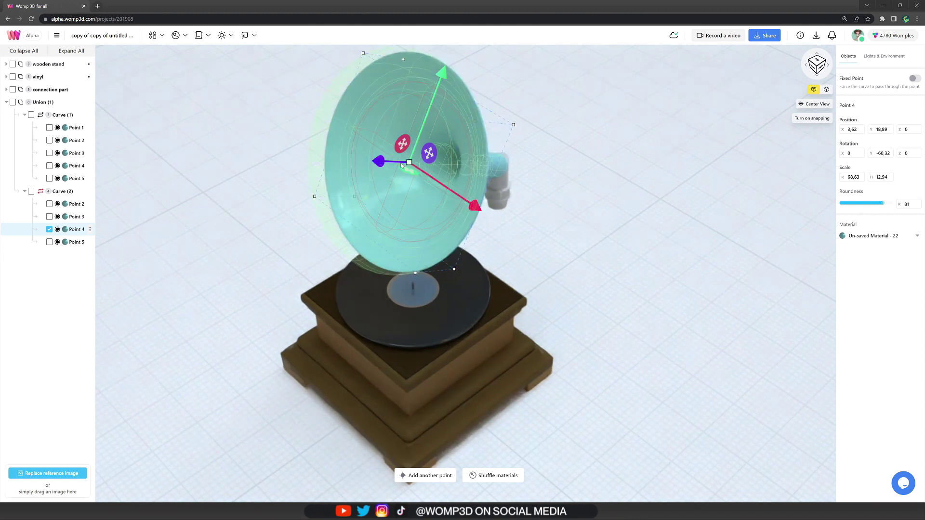
left_click_drag(408, 162, 372, 161)
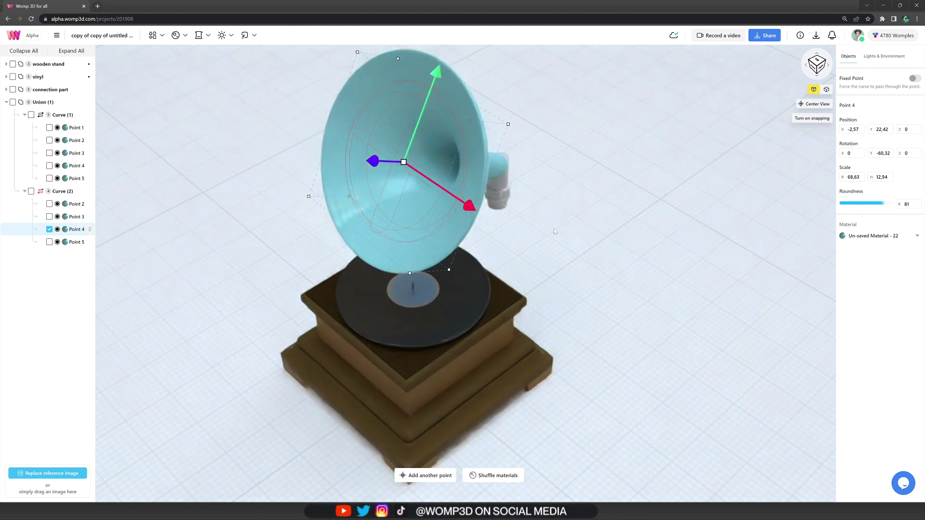
right_click_drag(449, 269, 391, 237)
left_click_drag(438, 150, 447, 156)
left_click(79, 242)
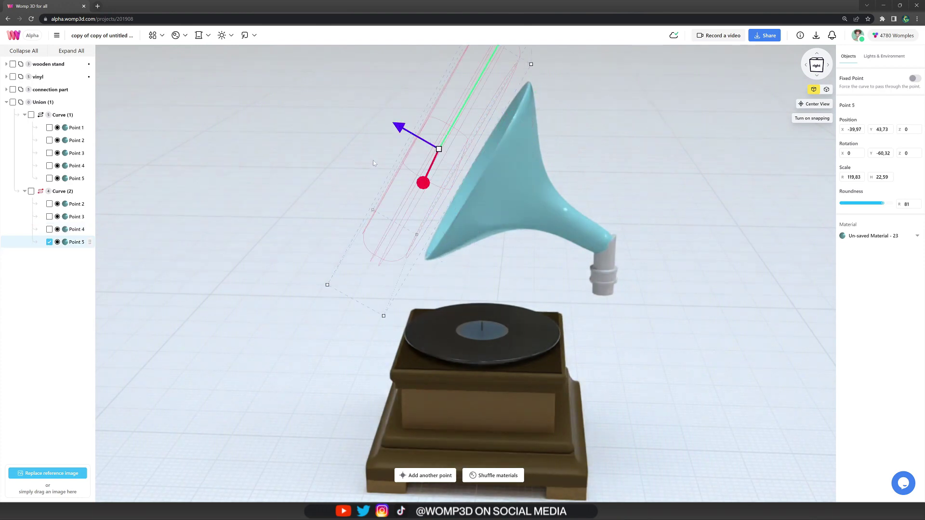
left_click(200, 245)
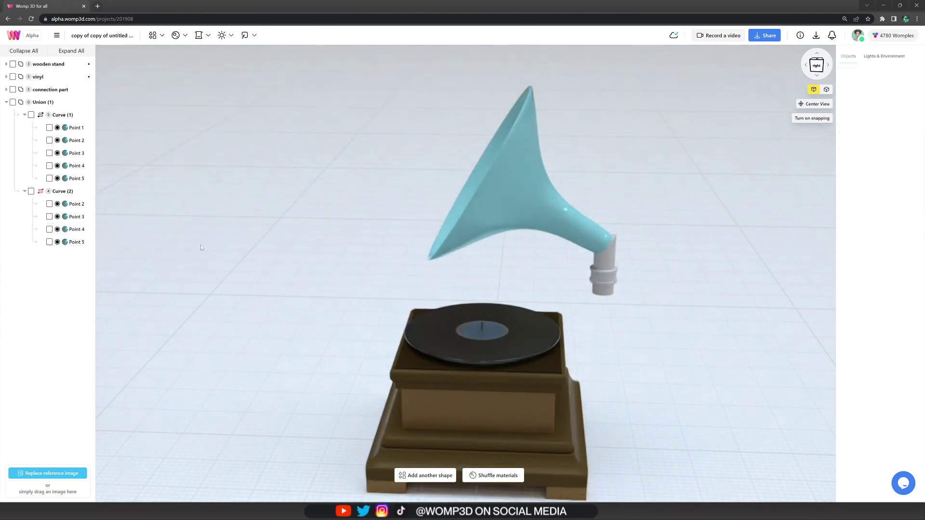
Step: Adjust the horn curve's Point 1 along its axis to about X 106.43, Y -40.06 where it meets the pipe
left_click_drag(565, 281, 484, 316)
scroll(421, 342, "up", 5)
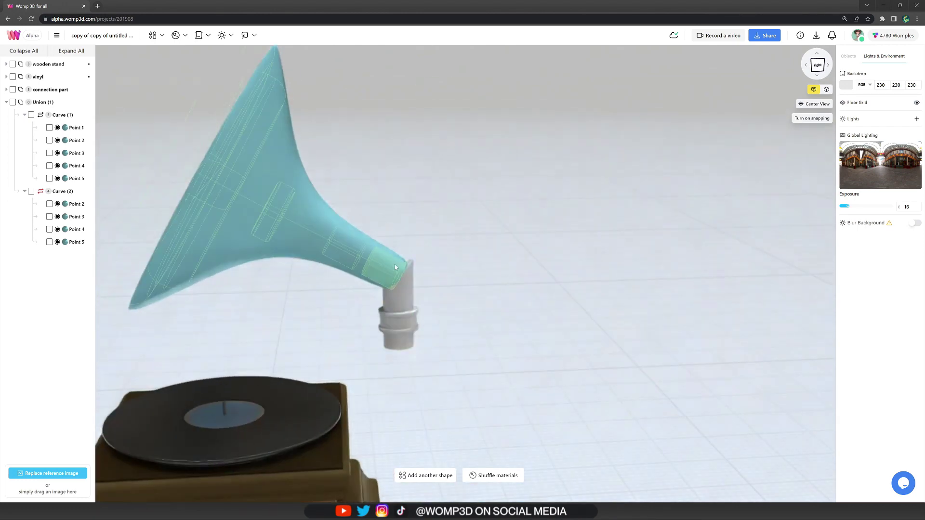
left_click(407, 273)
left_click_drag(343, 248, 346, 247)
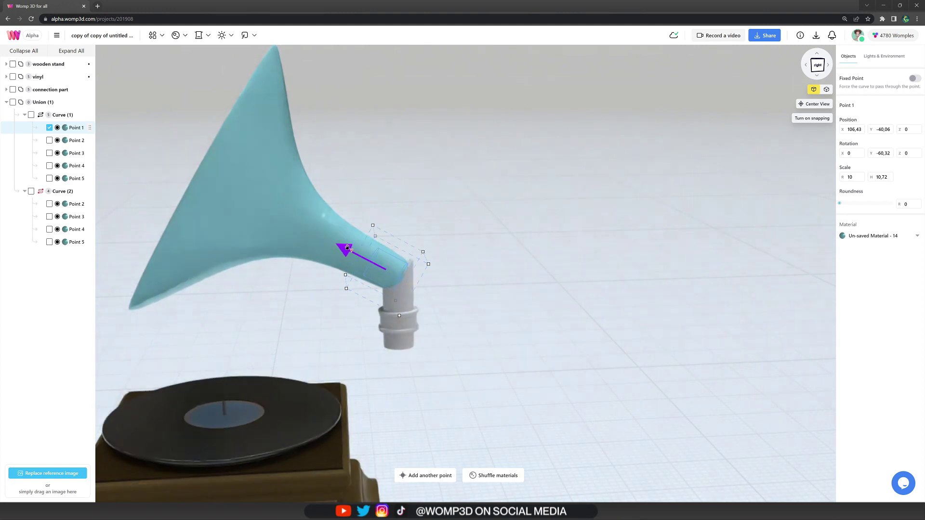
left_click(518, 293)
Step: Duplicate the pipe's lower ring onto the horn joint at about Y -44.06, rotated -44.96 and sized about 14.09 by 1.74
scroll(472, 347, "up", 5)
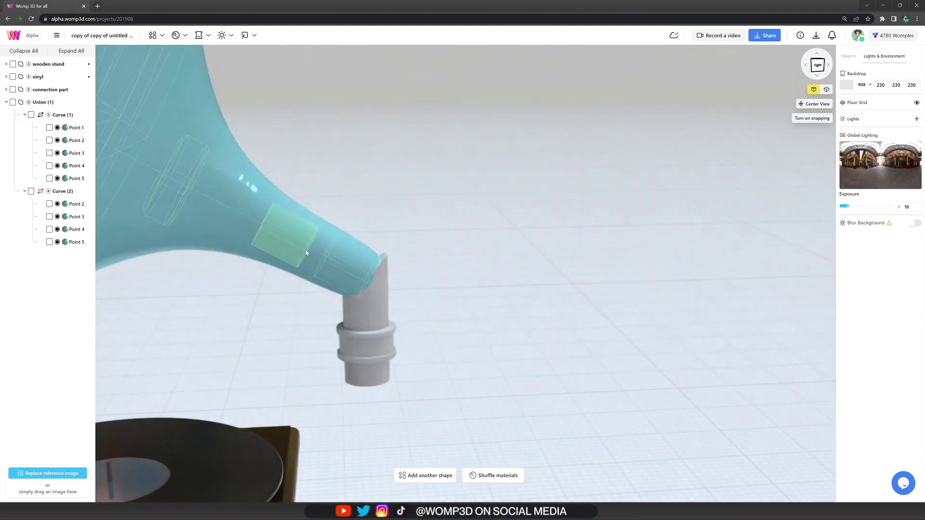
left_click(391, 352)
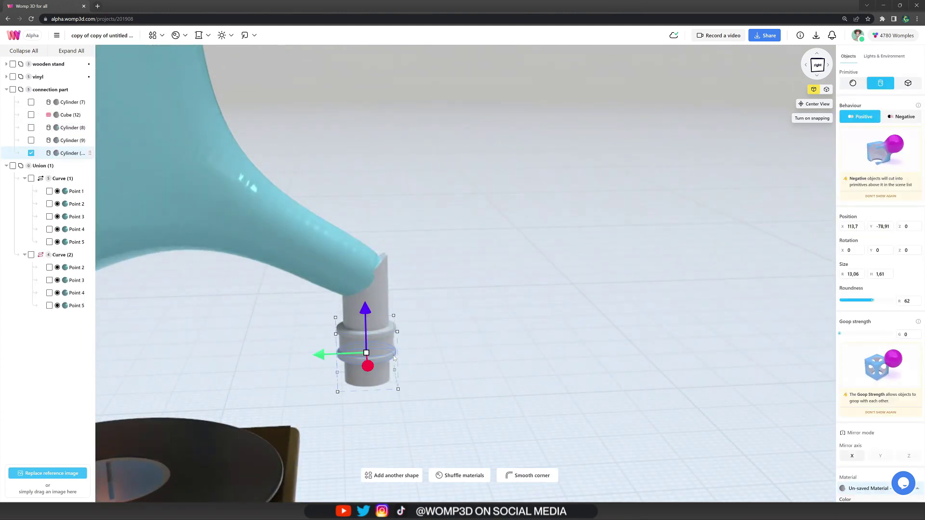
key("ctrl+c")
key("ctrl+v")
left_click_drag(358, 293, 393, 293)
left_click(393, 294)
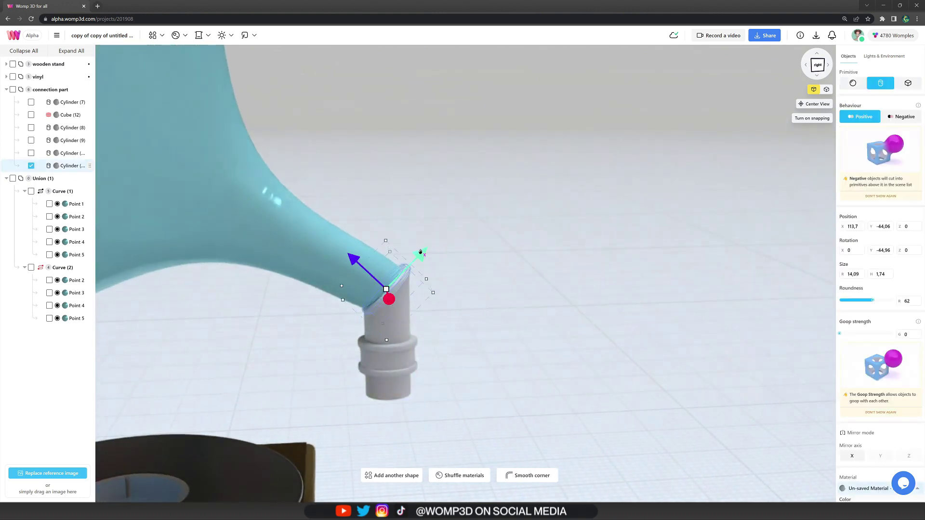
left_click(486, 281)
Step: Rename the horn's union as speaker and collapse all groups in the scene list
scroll(470, 341, "down", 5)
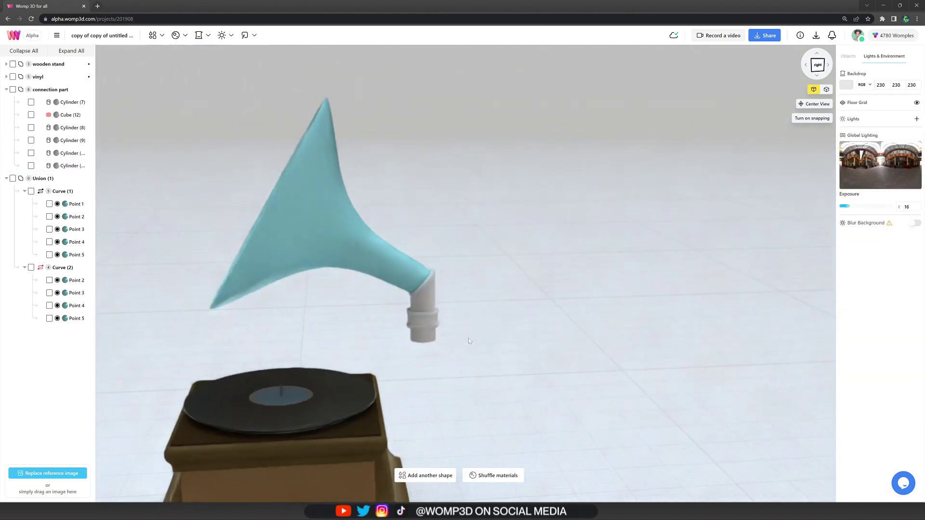
left_click_drag(421, 323, 524, 324)
left_click_drag(455, 341, 329, 330)
left_click(13, 179)
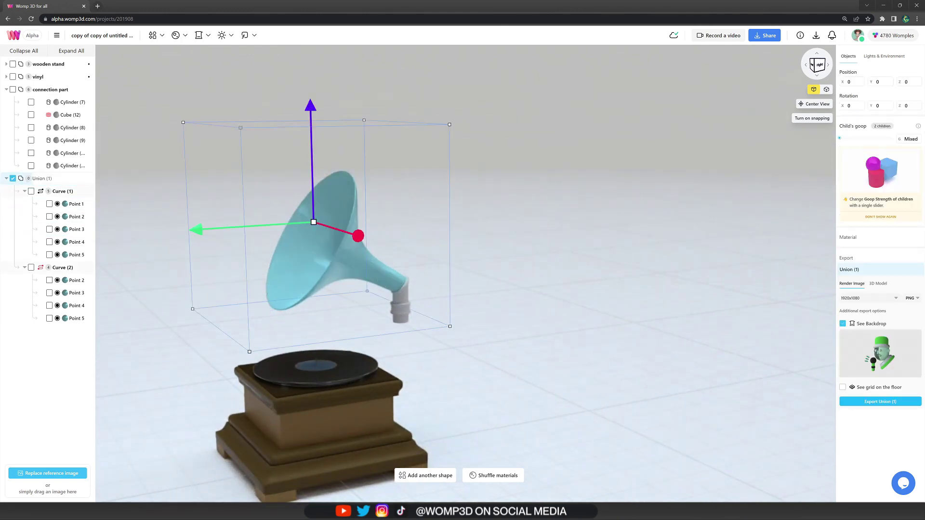
left_click(35, 55)
left_click(212, 243)
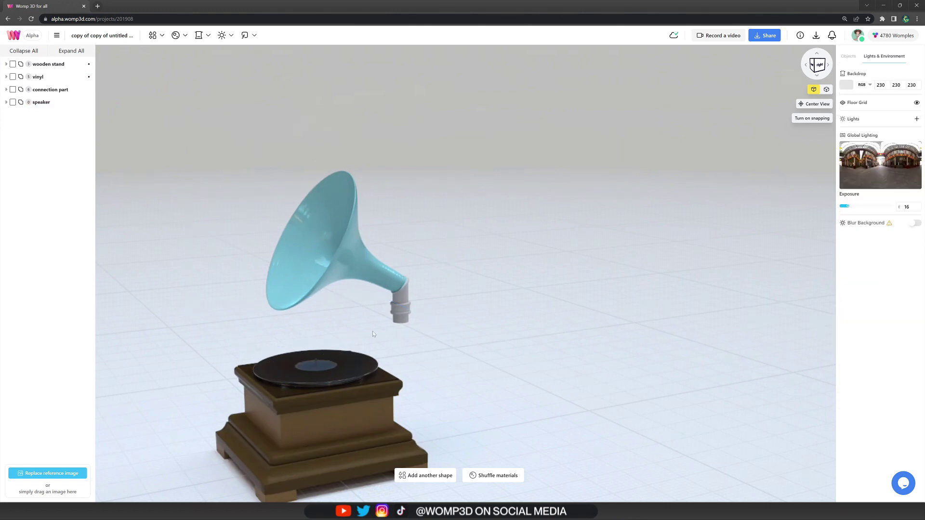
Step: Duplicate the speaker's positive horn curve and move the copy out of the speaker group to the scene's top level
scroll(372, 332, "up", 5)
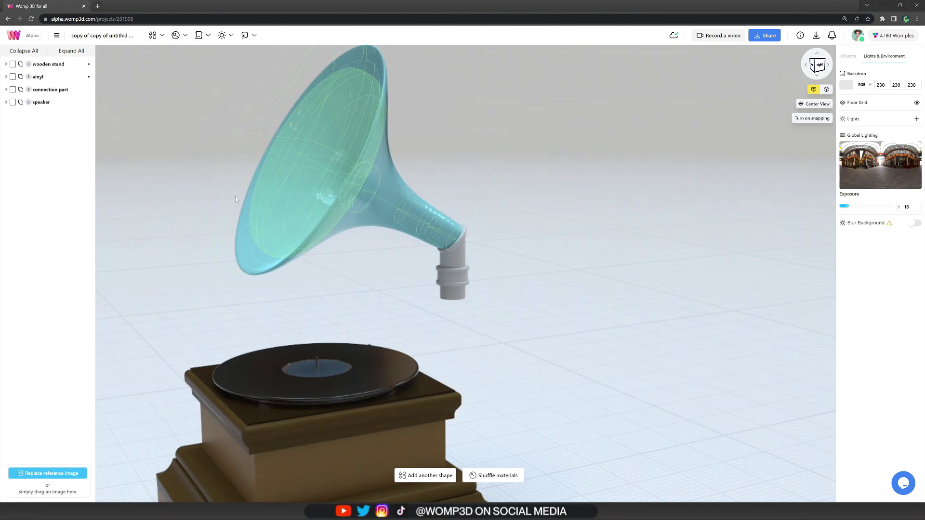
left_click(59, 116)
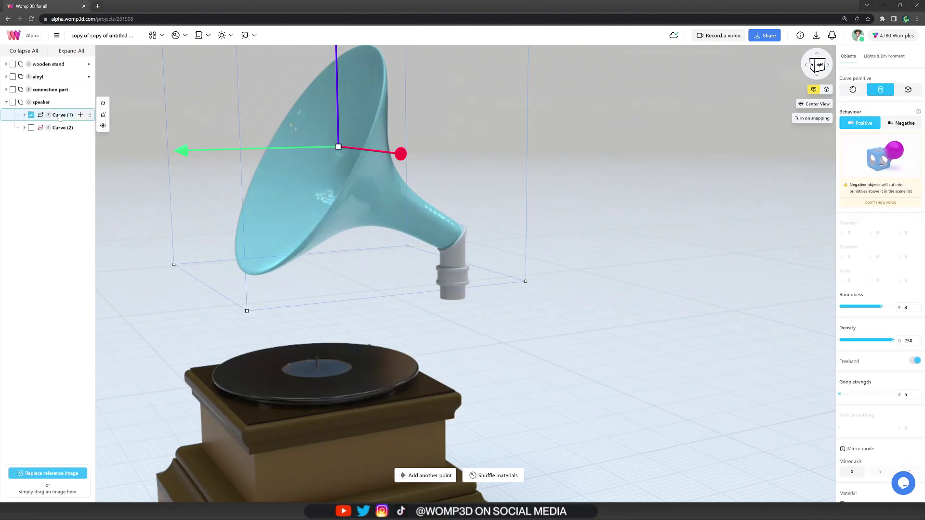
key("ctrl+c")
key("ctrl+v")
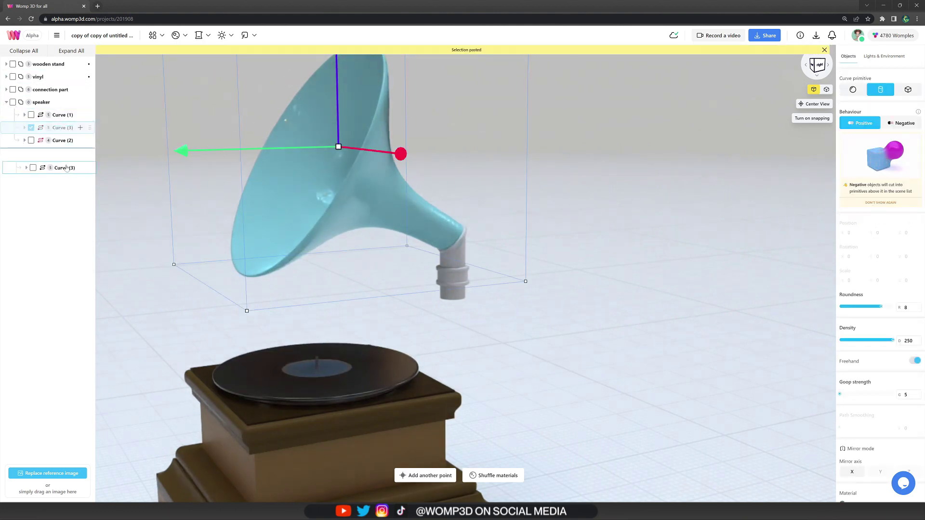
left_click_drag(67, 168, 17, 110)
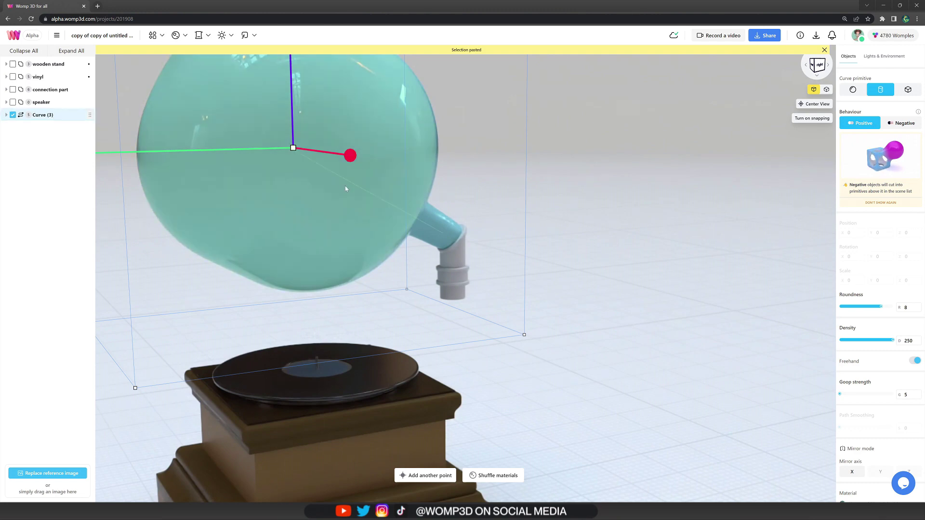
Step: Delete points 2 to 5 of the copied curve, keeping only Point 1
left_click(63, 140)
key("Delete")
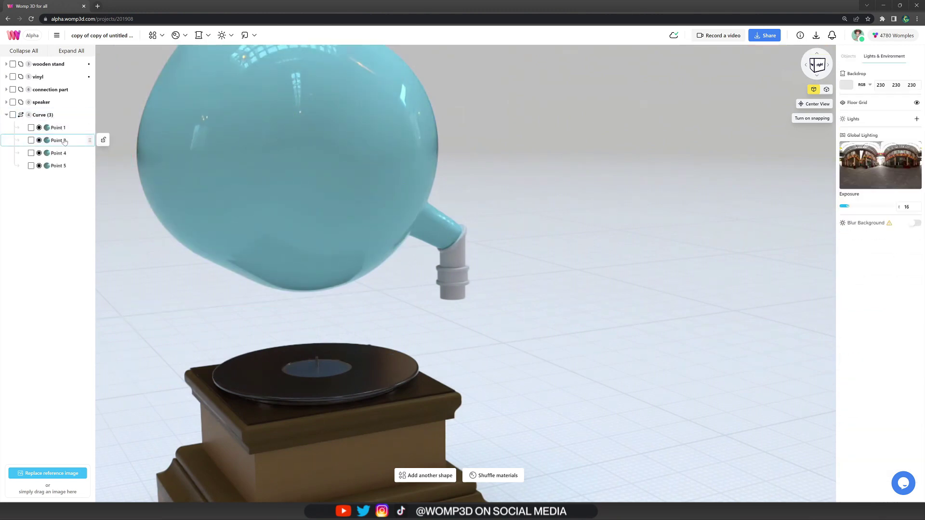
left_click(64, 141)
key("Delete")
left_click(64, 140)
key("Delete")
left_click(64, 142)
key("Delete")
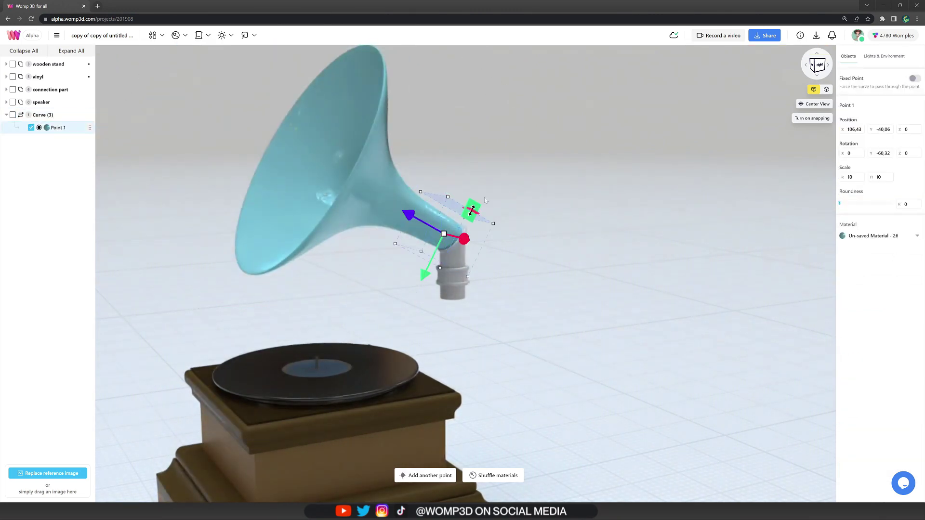
Step: Straighten the copied curve's Point 1 to rotation 0 and place it beneath the grey pipe at about X 113.75, Y -94.48
left_click_drag(512, 218, 525, 277)
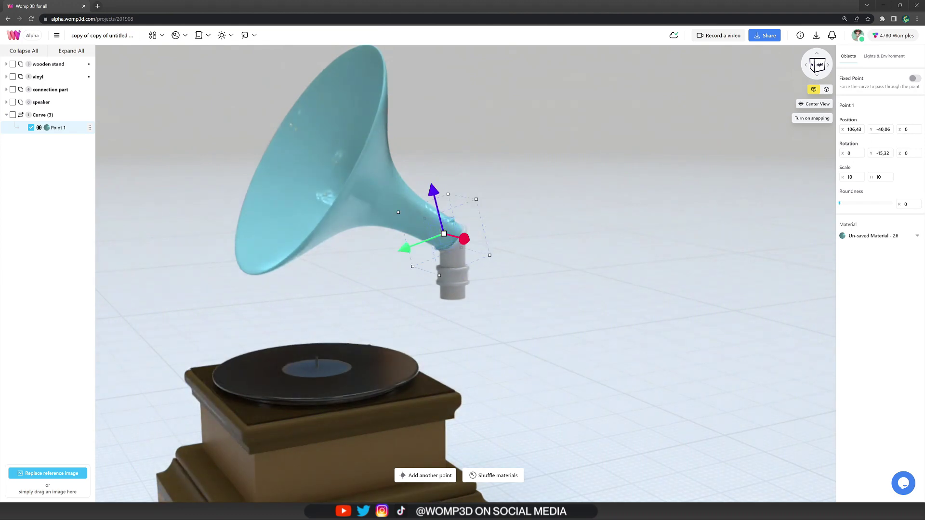
left_click_drag(450, 195, 452, 238)
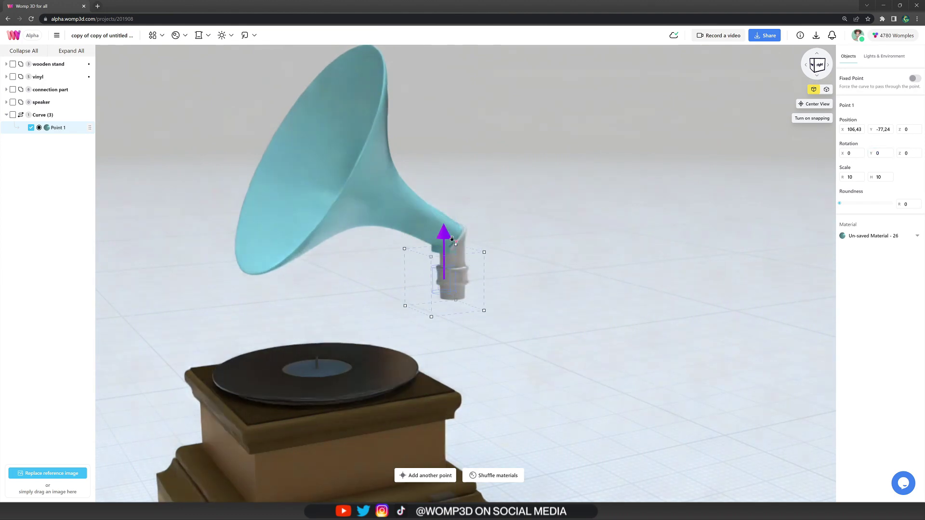
left_click_drag(408, 309, 415, 309)
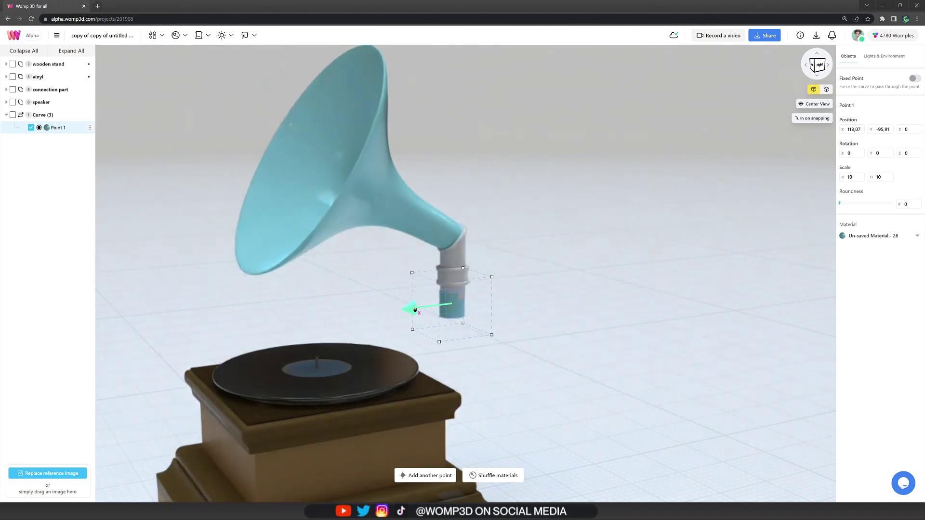
left_click(510, 346)
scroll(510, 346, "up", 3)
left_click(444, 321)
left_click_drag(445, 274, 446, 269)
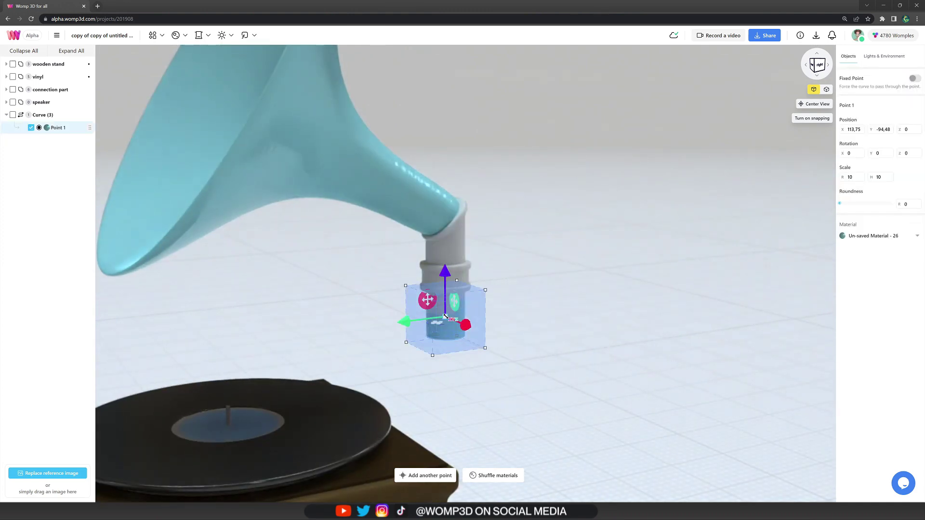
Step: Scale Point 1 to about 9.19 by 8.17 to match the pipe's end and set its roundness to about 30
left_click_drag(445, 316, 441, 320)
left_click(513, 306)
right_click_drag(513, 306, 512, 293)
left_click(451, 351)
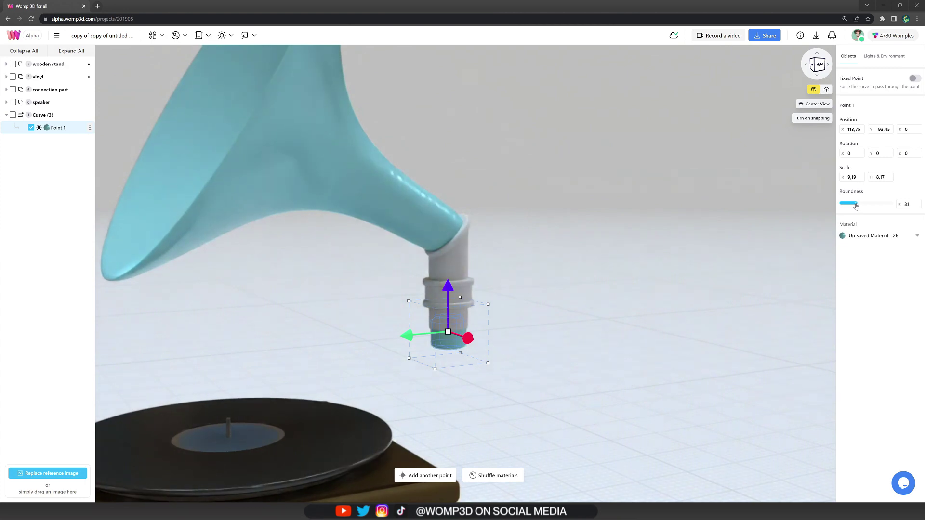
left_click(744, 251)
Step: Duplicate the point twice below the pipe, bending Point 3 to about X 103.4, Y -113.89, rotated 58.4 and scaled about 8.54 by 7.59
left_click(441, 288)
key("ctrl+d")
left_click_drag(446, 285, 454, 332)
key("ctrl+d")
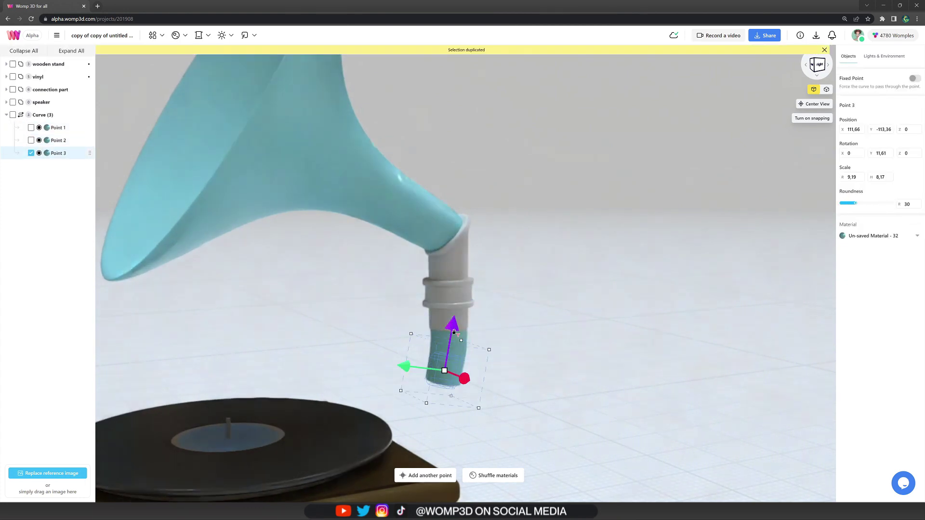
left_click_drag(404, 366, 387, 363)
left_click_drag(487, 337, 532, 388)
left_click_drag(408, 334, 412, 345)
left_click_drag(413, 364, 419, 368)
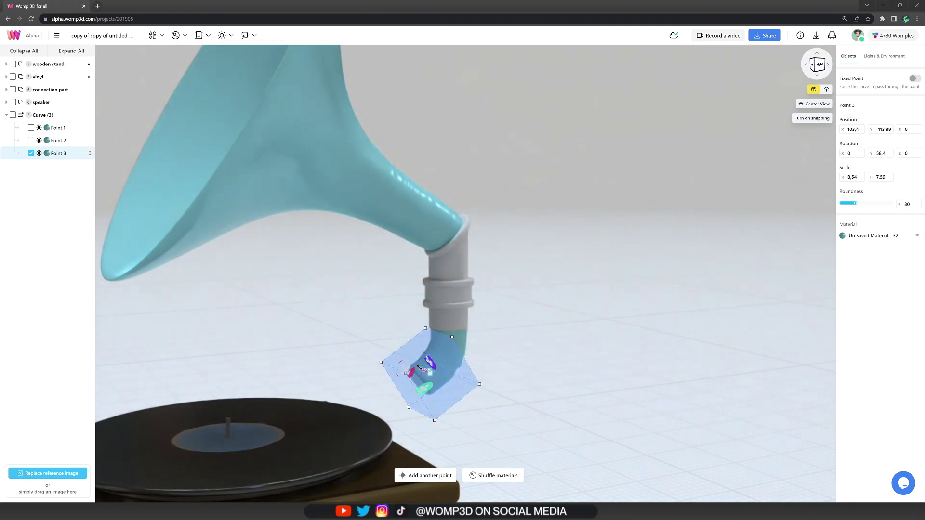
Step: Duplicate Point 3 toward the record at about X 84.82, Y -117.86, rotated 82.17 and scaled about 8.22 by 7.31
left_click_drag(337, 388, 398, 394)
right_click_drag(398, 395, 388, 298)
left_click_drag(388, 298, 400, 337)
left_click(410, 233)
key("ctrl+d")
left_click_drag(379, 249, 355, 270)
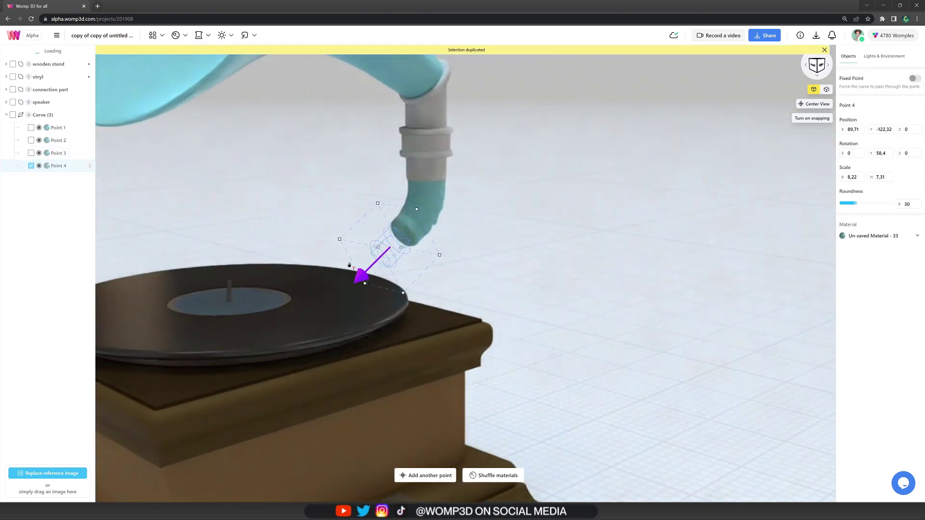
left_click_drag(426, 215, 396, 190)
left_click_drag(364, 244, 347, 249)
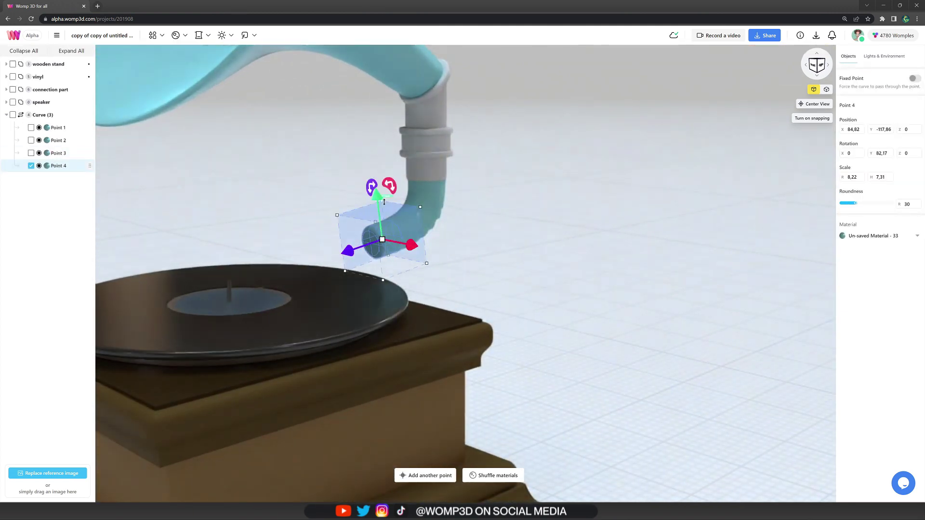
left_click_drag(378, 193, 378, 196)
left_click_drag(382, 239, 385, 241)
Step: Duplicate Point 4 further along the arm to about X 63.22, Y -121.97, scaled down to about 5.76 by 5.12
key("ctrl+d")
mouse_move(348, 253)
left_mouse_down()
mouse_move(310, 265)
mouse_move(350, 257)
left_mouse_up()
left_click_drag(171, 284, 229, 289)
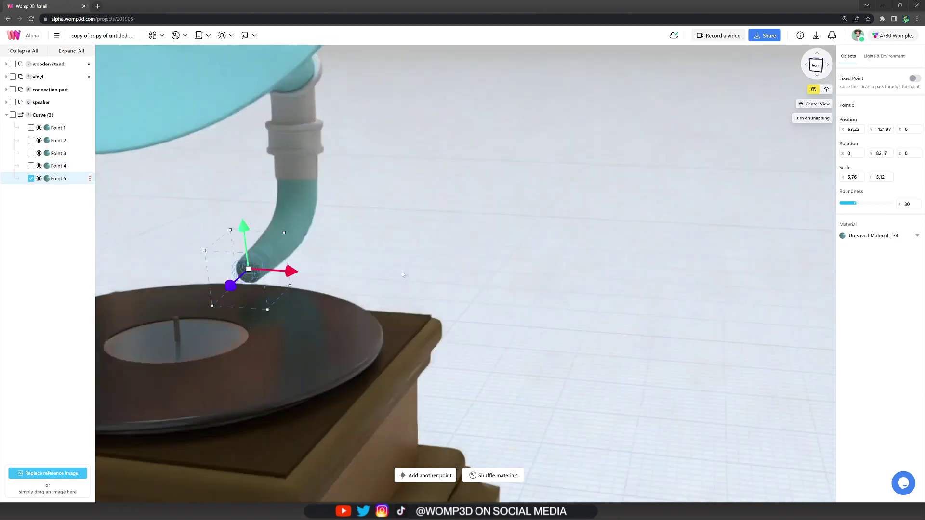
right_click_drag(229, 289, 296, 250)
left_click_drag(296, 250, 232, 248)
left_click_drag(477, 160, 488, 168)
Step: Duplicate Point 5 over the record's edge at about X 48.46, Y -123.35, rotated 84.67 and scaled about 4.59 by 4.08
key("ctrl+d")
mouse_move(415, 220)
left_mouse_down()
mouse_move(374, 224)
mouse_move(409, 218)
left_mouse_up()
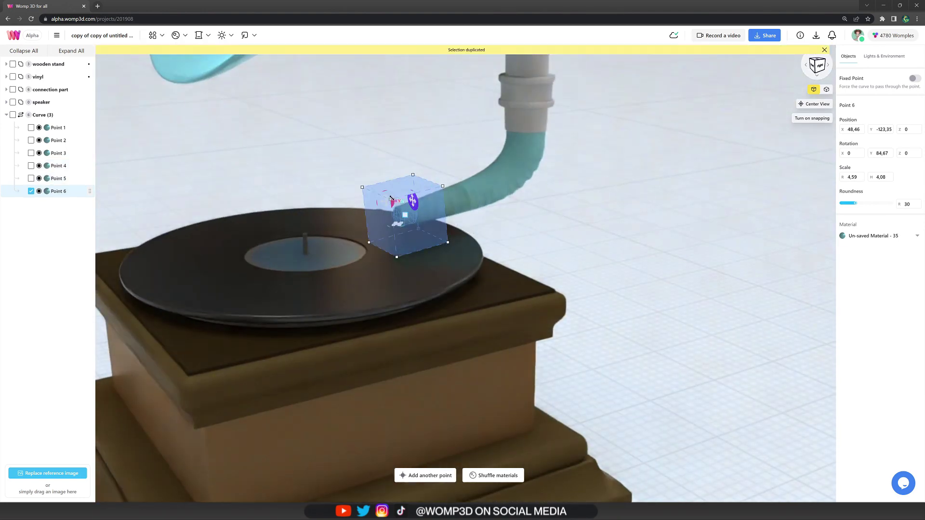
scroll(463, 252, "down", 2)
left_click(559, 231)
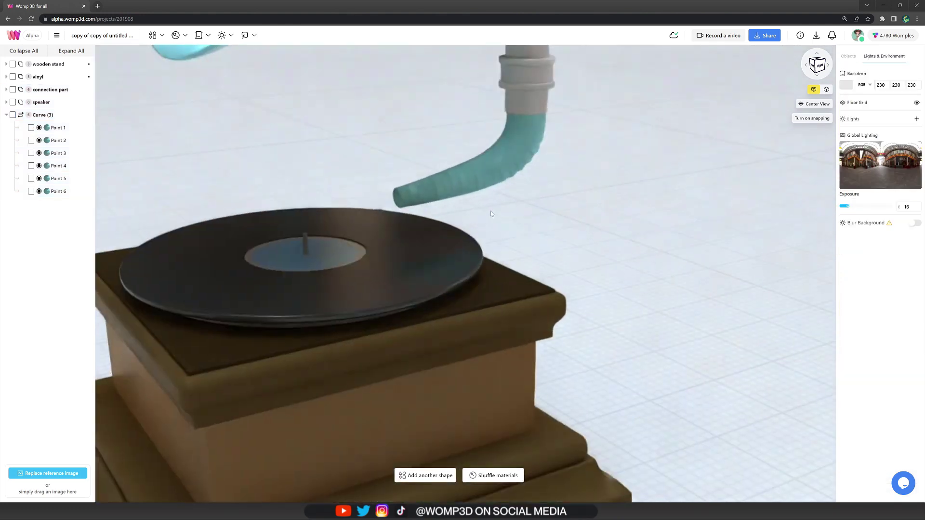
Step: Duplicate the arm's end point as Point 7 and move it to about X 43.16, Y -115.48, Z -0.64
left_click_drag(491, 213, 545, 216)
left_click(433, 205)
key("ctrl+d")
left_click_drag(415, 217, 407, 223)
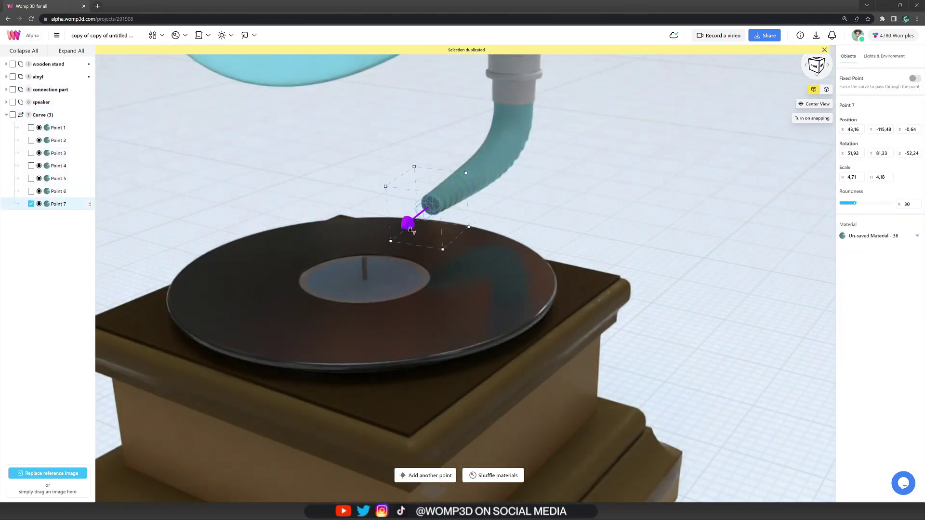
Step: Duplicate Point 7 to turn the arm sideways at about X 29.06, Y -116.8, Z -21.03, scaled about 4.07 by 3.62
left_click_drag(480, 229, 573, 204)
key("ctrl+d")
left_click_drag(402, 243, 440, 244)
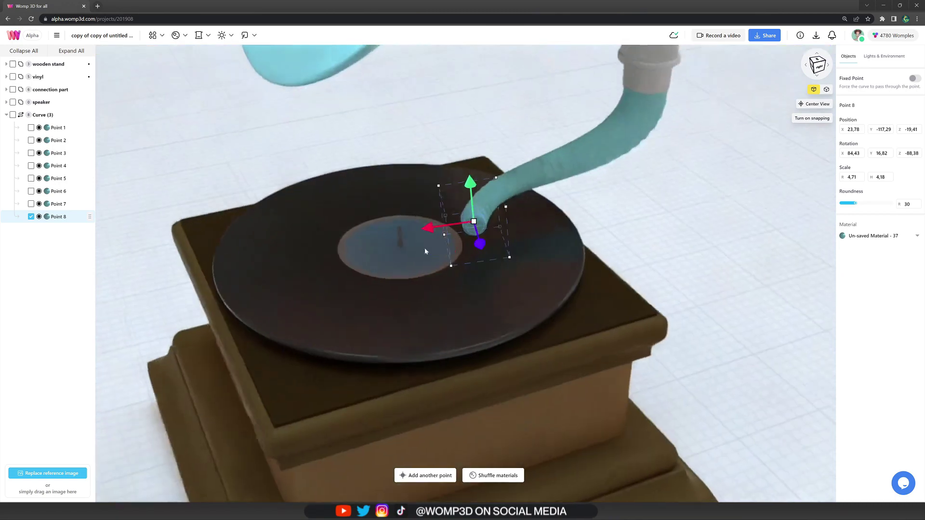
left_click_drag(426, 248, 442, 224)
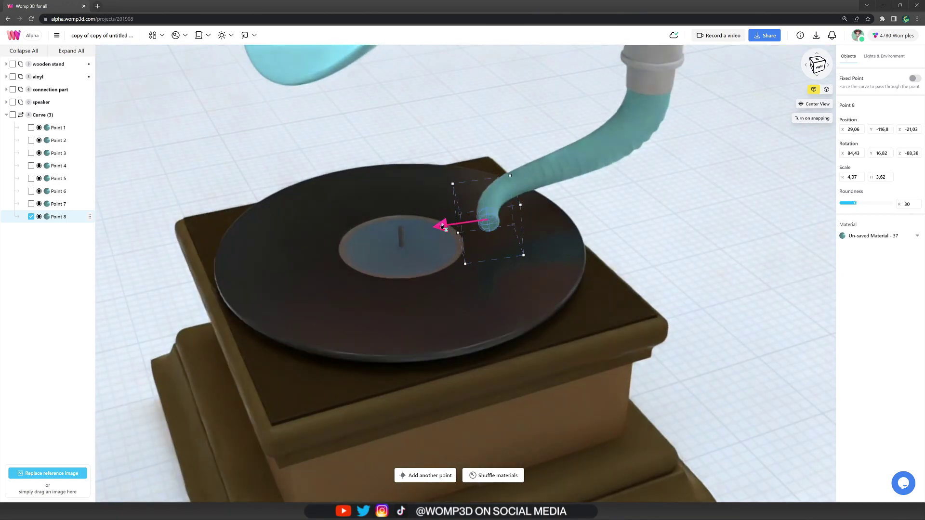
Step: Duplicate further curve points to extend the arm sideways above the record, with a slightly wider lip at its end
key("ctrl+d")
left_click_drag(498, 244, 499, 215)
left_click_drag(448, 262, 409, 269)
left_click_drag(497, 257, 484, 258)
left_click_drag(540, 248, 621, 246)
key("ctrl+d")
key("ctrl+d")
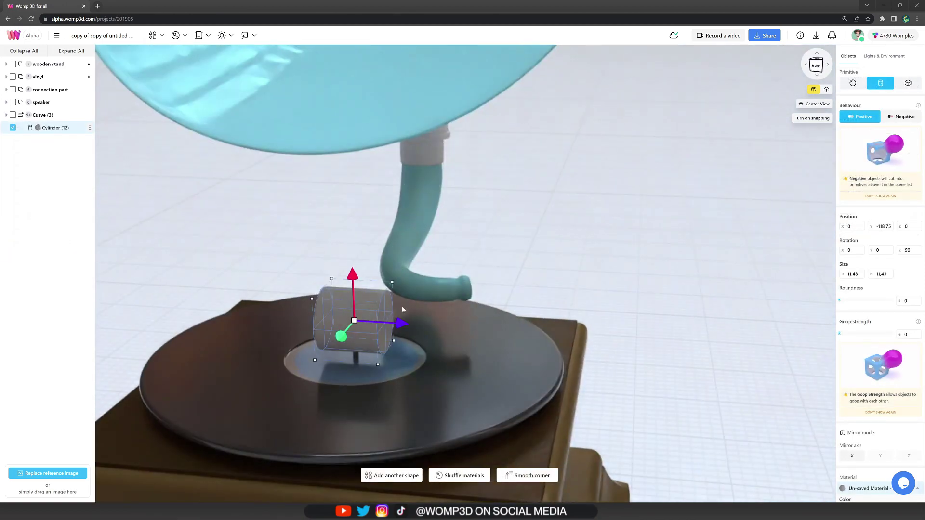
Step: Flatten the new cylinder into a disc about 10.72 by 1.99 at the arm's end, turned 29.25 about Y
left_click_drag(391, 313, 503, 327)
left_click_drag(445, 340, 469, 307)
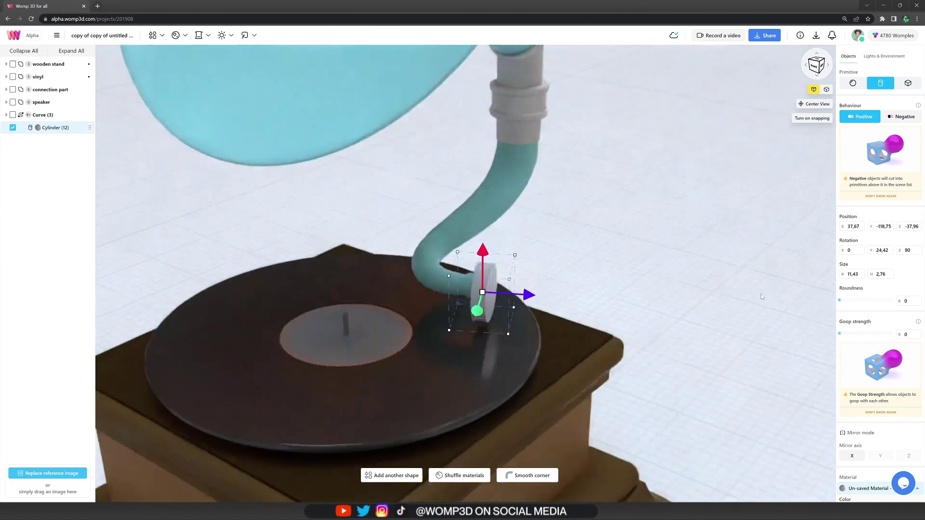
mouse_move(462, 301)
left_mouse_down()
mouse_move(481, 317)
mouse_move(477, 294)
left_mouse_up()
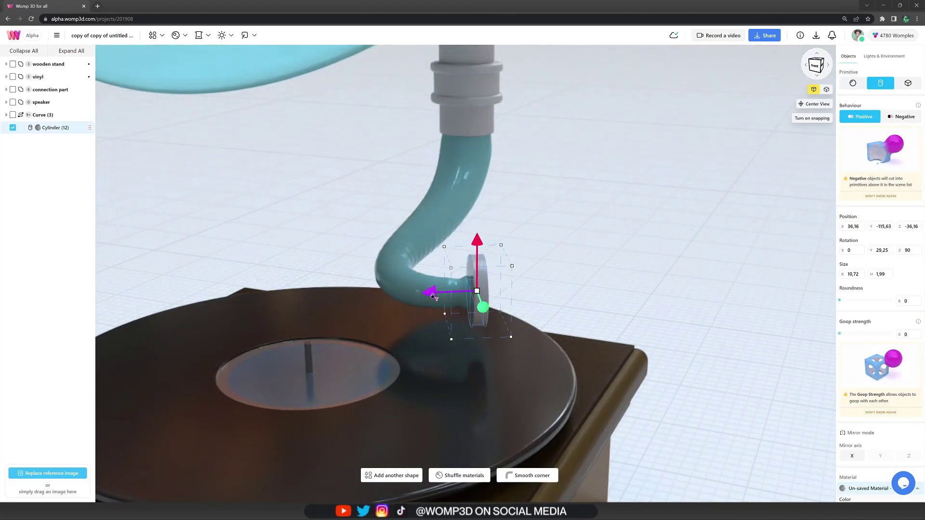
Step: Duplicate the disc into two thin rims of about 11.7 by 0.79 with roundness 100, one on each face
key("ctrl+d")
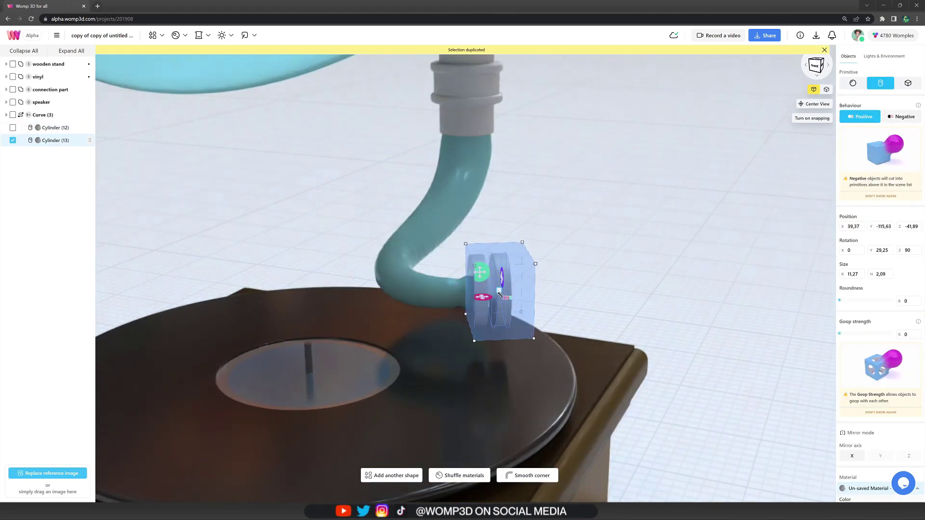
left_click_drag(499, 294, 529, 302)
left_click_drag(840, 300, 894, 300)
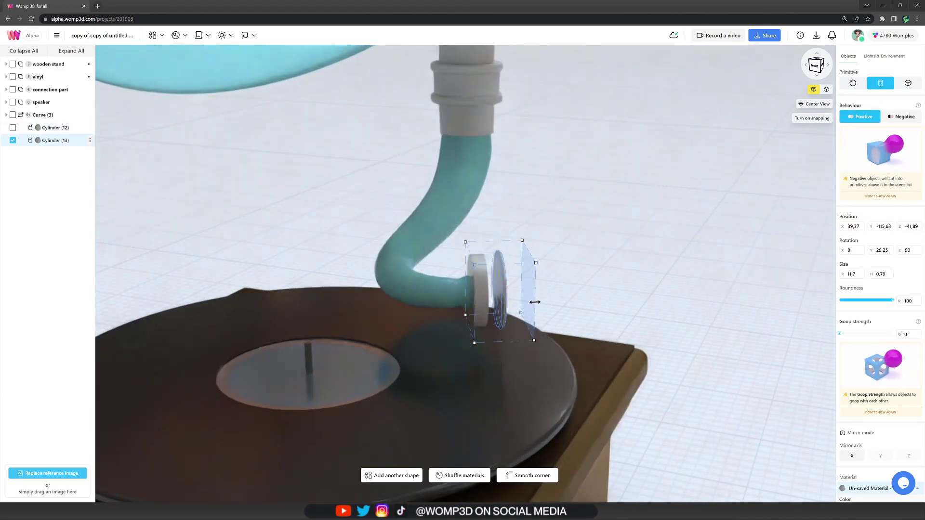
left_click_drag(534, 302, 428, 293)
key("ctrl+d")
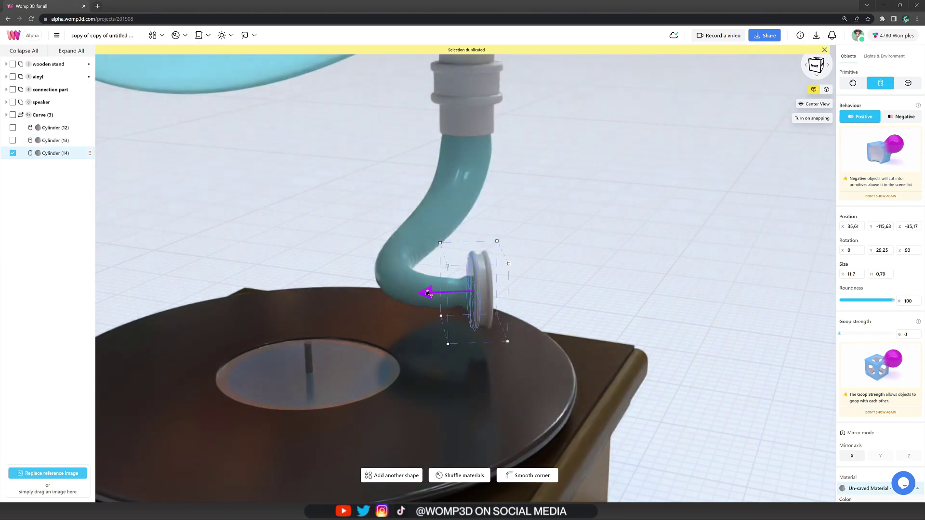
left_click(576, 298)
left_click_drag(576, 298, 546, 258)
Step: Copy the middle disc and reshape the copy into a thin upright needle about 0.98 by 7.75, rotated -29.25, 0, -180
left_click(481, 289)
key("ctrl+c")
key("ctrl+v")
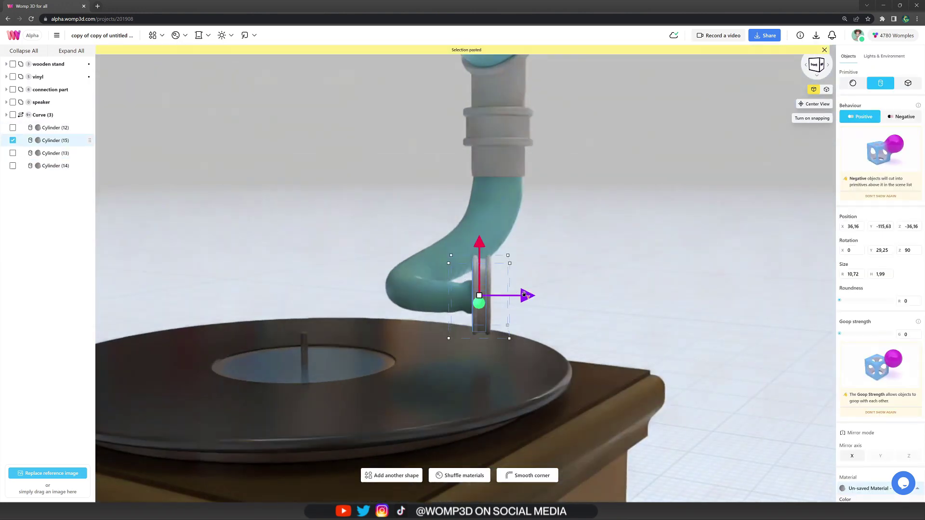
left_click_drag(524, 294, 583, 295)
left_click_drag(586, 252, 617, 355)
left_click_drag(538, 289, 538, 155)
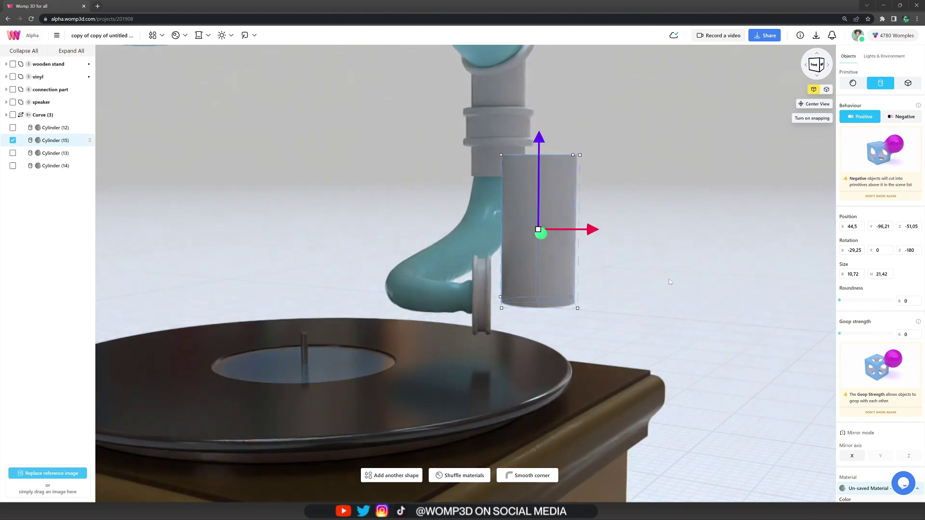
left_click_drag(668, 282, 708, 308)
left_click_drag(571, 301, 536, 224)
left_click_drag(537, 186, 538, 150)
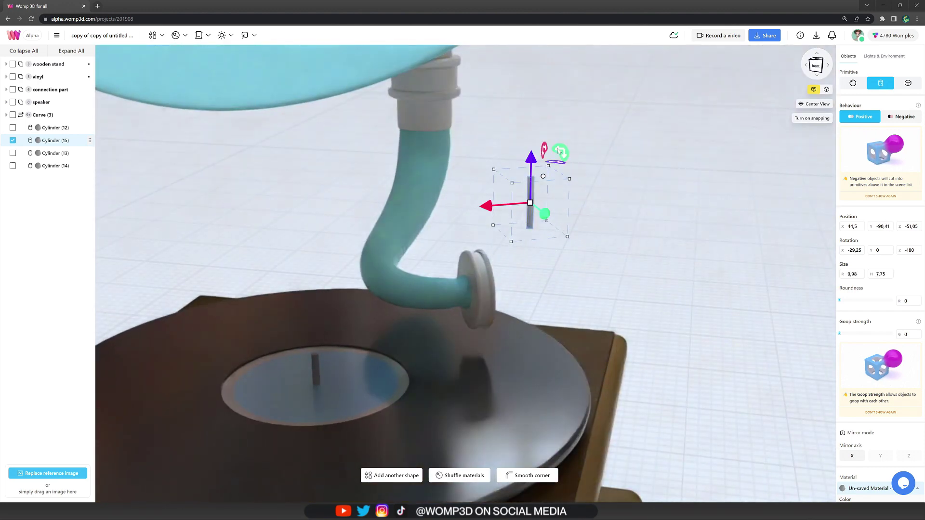
Step: Round the needle to 100, shrink it to about 0.56 by 4.43 and place it under the disc at about X 36.46, Y -128.16, Z -36.69
left_click_drag(839, 300, 898, 300)
left_click_drag(569, 178, 522, 287)
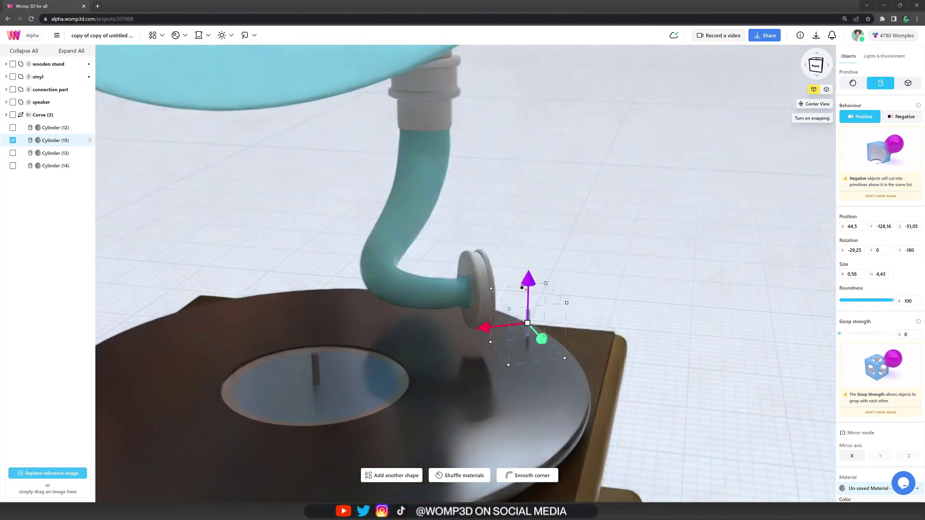
left_click_drag(484, 327, 432, 332)
left_click_drag(646, 293, 605, 274)
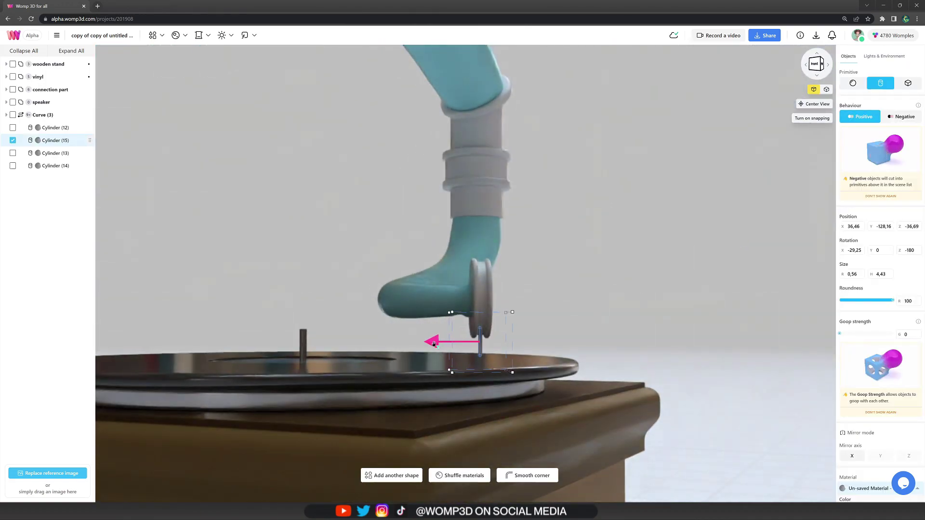
left_click_drag(564, 313, 524, 369)
Step: Union the four wheel cylinders, rename the group as wheel and collapse it in the scene list
scroll(611, 331, "down", 6)
left_click_drag(597, 294, 607, 321)
scroll(606, 318, "down", 3)
left_click(67, 127)
left_click(67, 165, "shift")
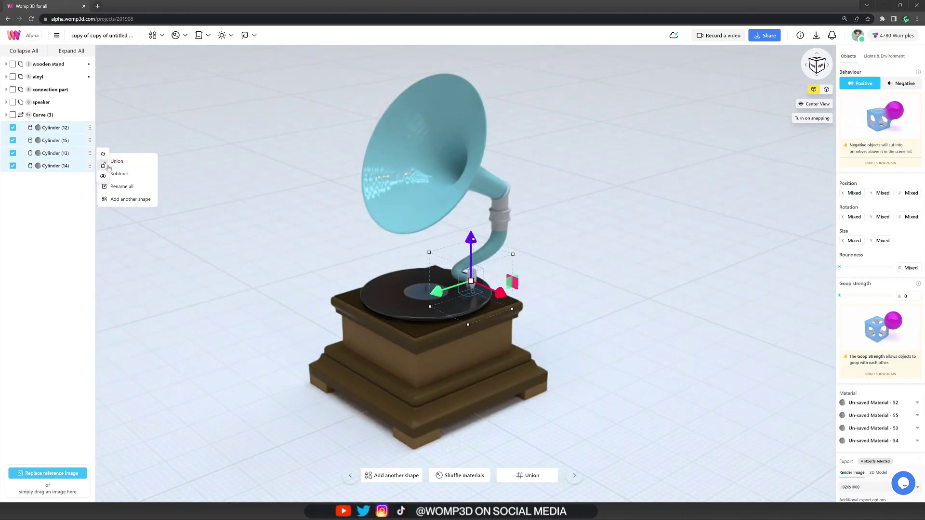
left_click(115, 161)
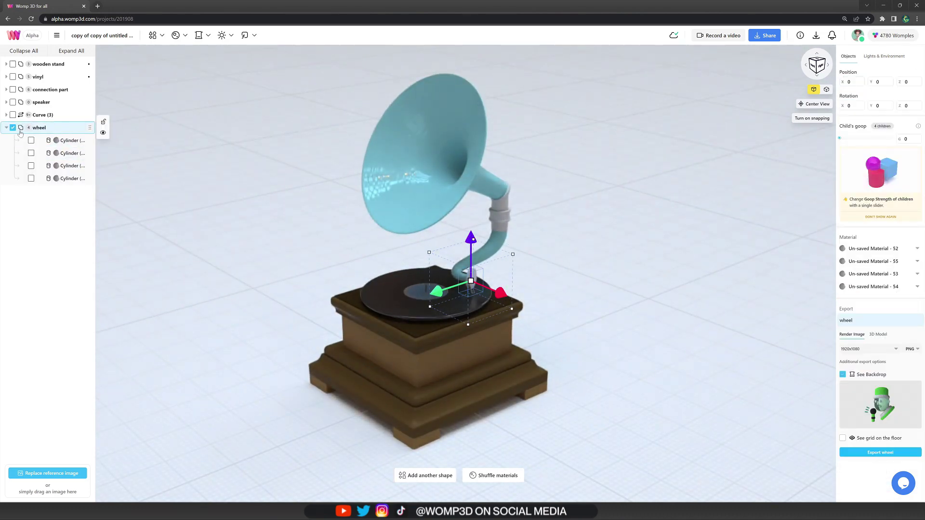
left_click(198, 157)
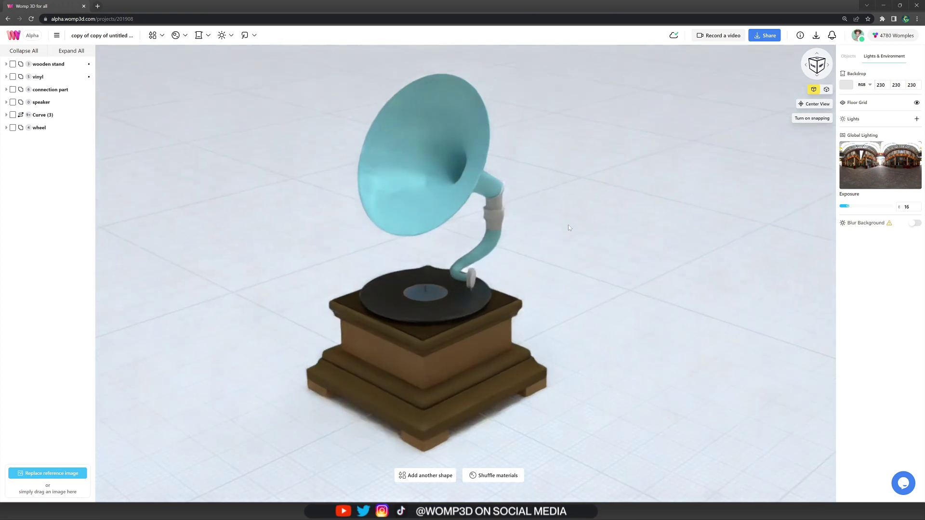
Step: Select the connection part, speaker and Curve (3) together and apply the community Brass material, adding it to the collection
left_click(61, 93)
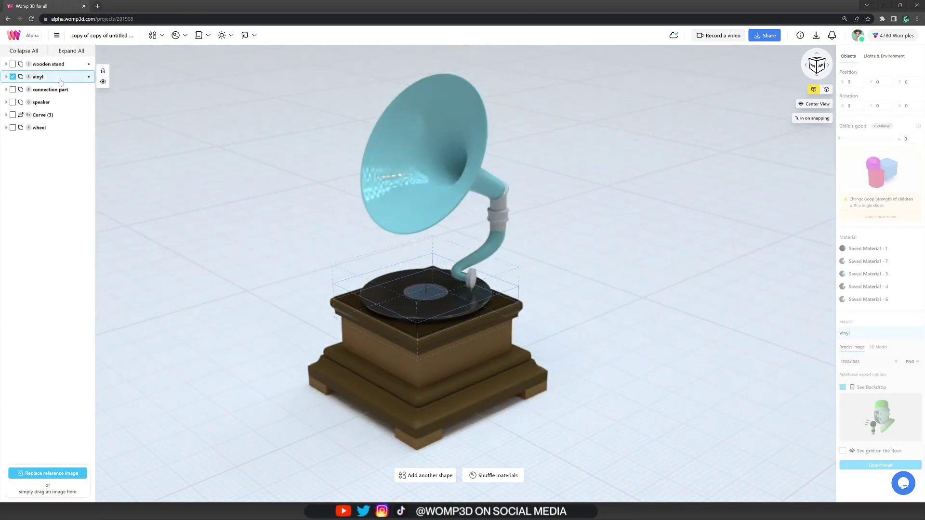
left_click(55, 127, "shift")
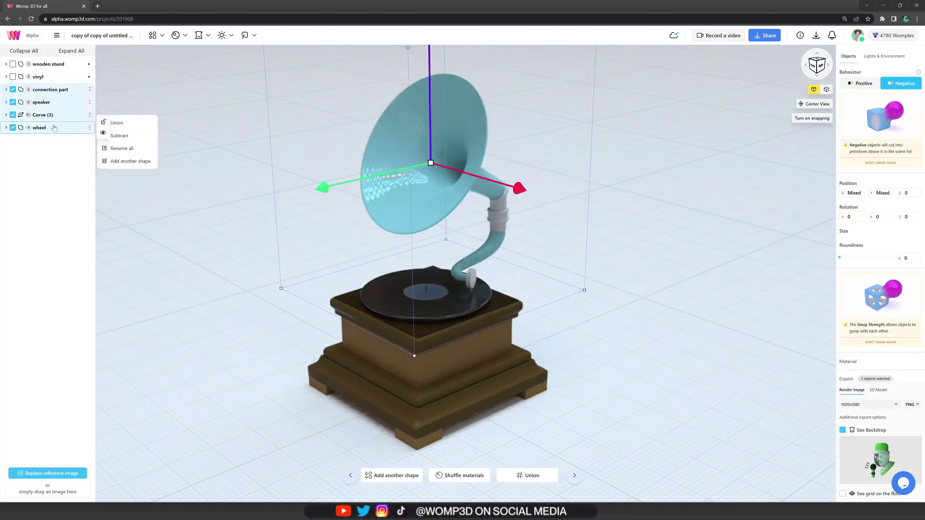
left_click(55, 128, "ctrl")
left_click(176, 38)
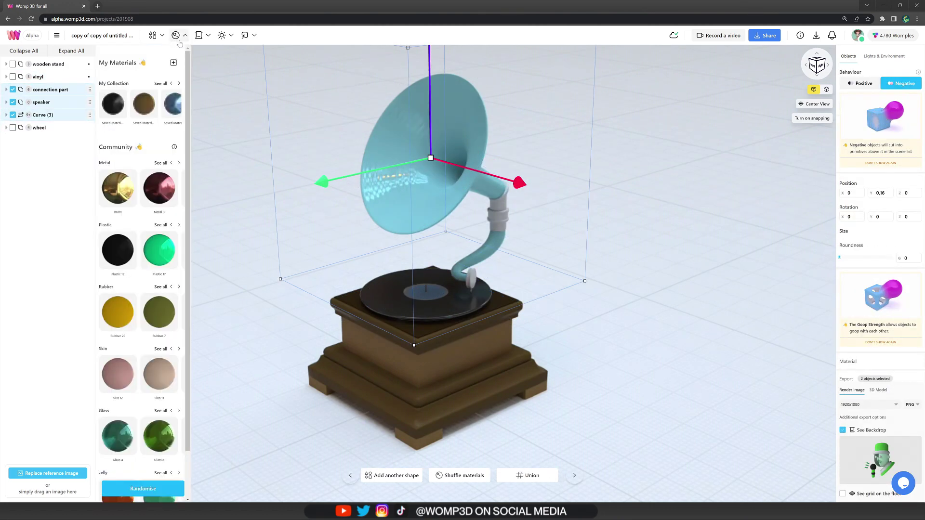
left_click(120, 191)
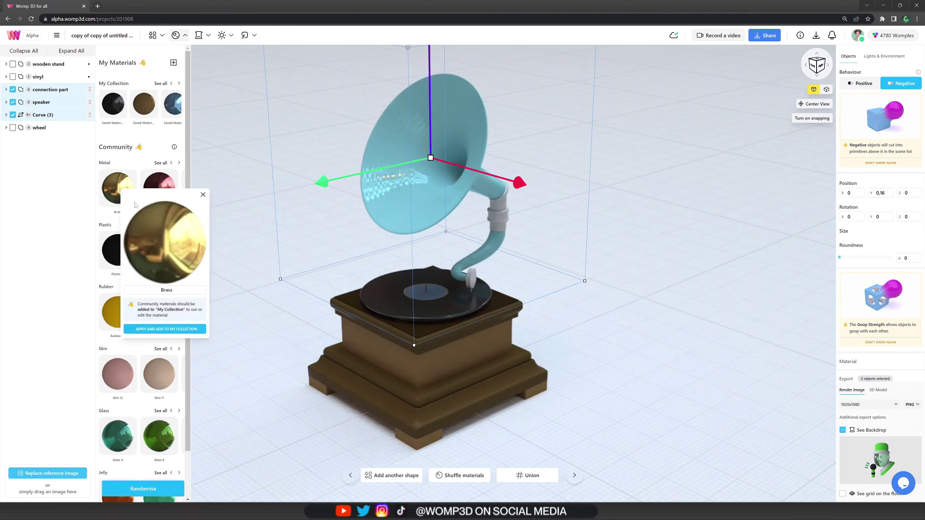
left_click(161, 331)
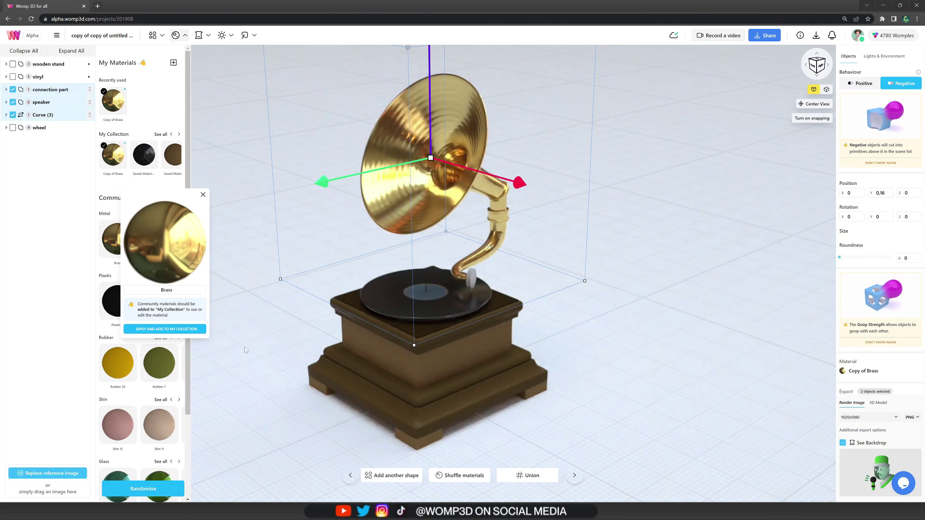
Step: Create a new material named gold for the selected connection part, speaker and curve, coloured yellow RGB 246, 213, 74
left_click(173, 63)
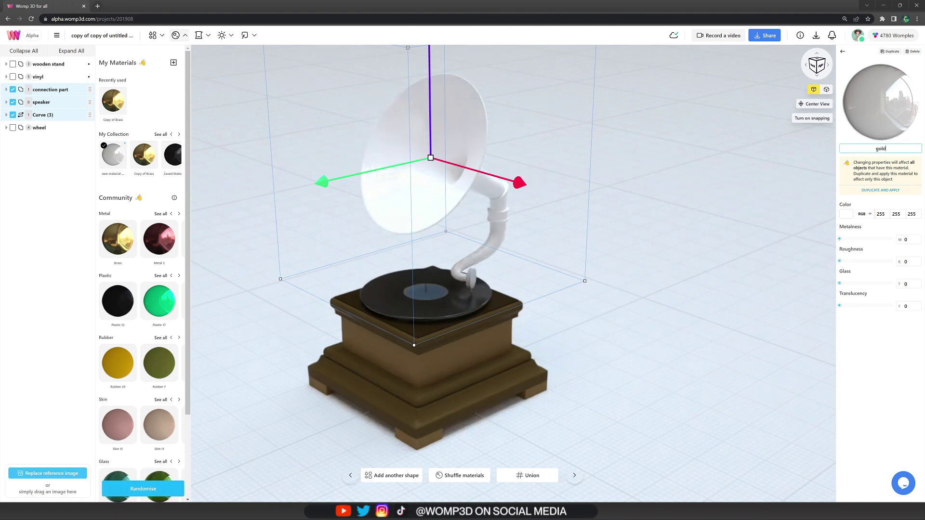
left_click(843, 215)
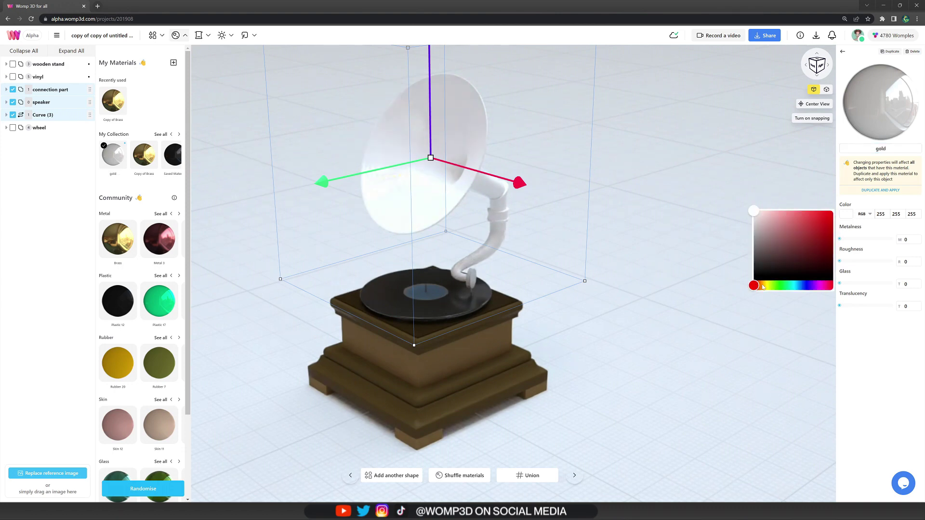
left_click_drag(762, 287, 766, 287)
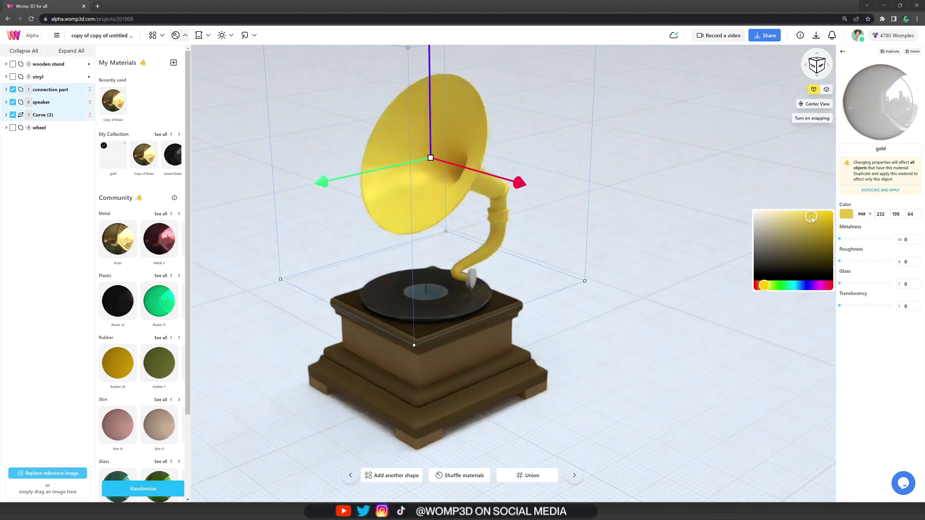
left_click_drag(811, 215, 809, 213)
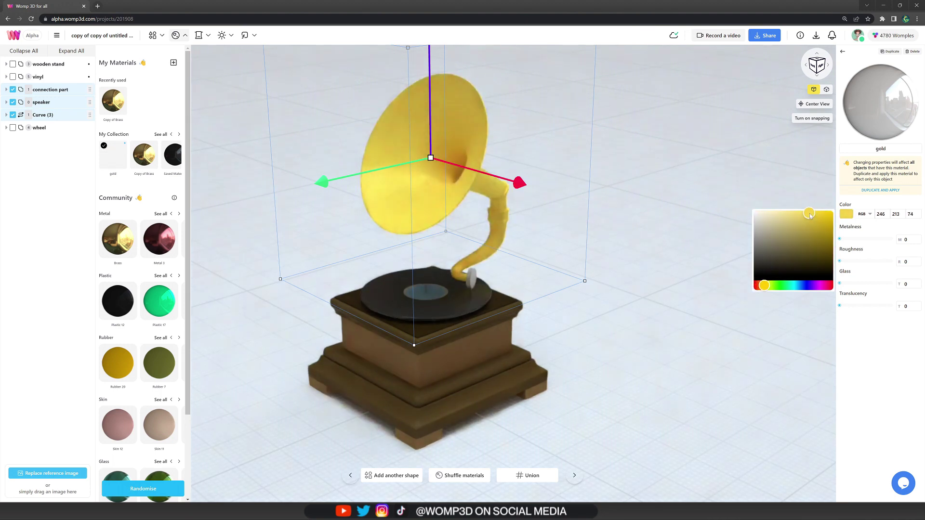
Step: Set the gold material's metalness to 70 and roughness to 20, and darken its colour to about RGB 200, 172, 64
left_click(842, 240)
left_click_drag(861, 241, 870, 242)
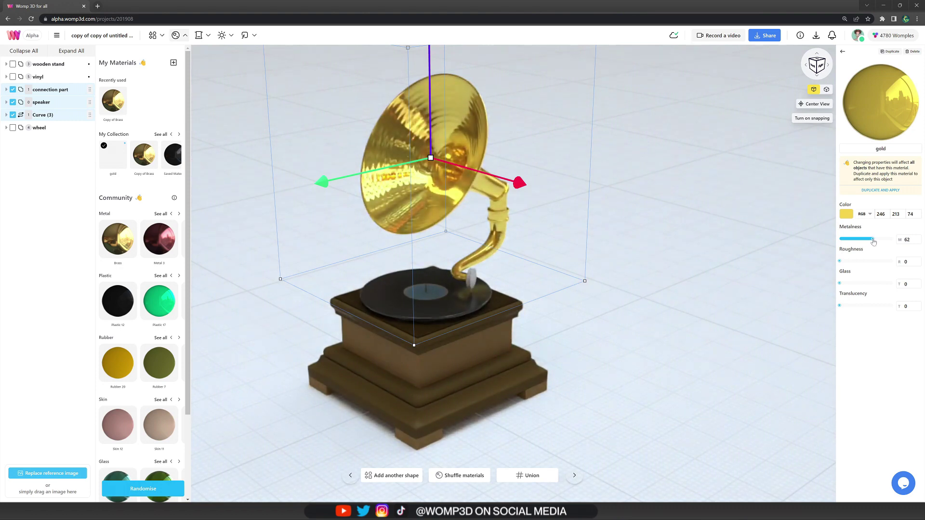
left_click_drag(873, 241, 851, 261)
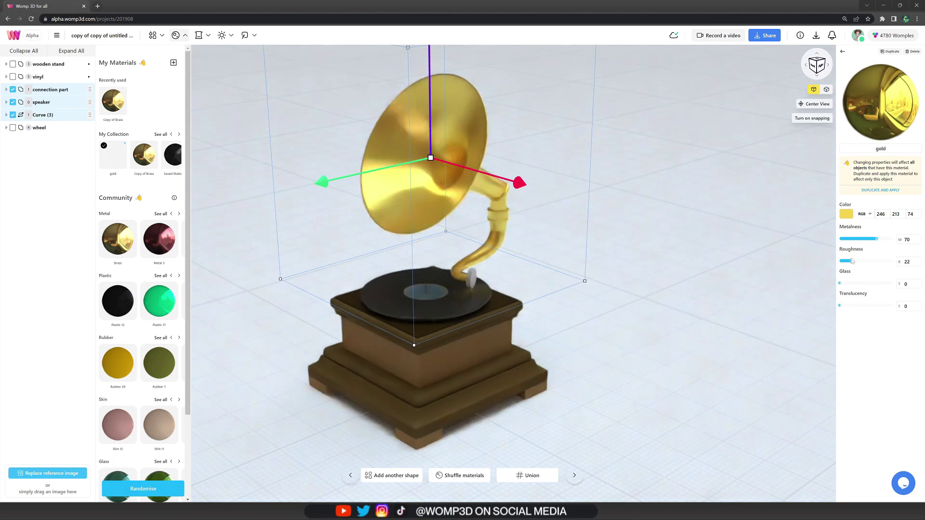
left_click(845, 214)
left_click_drag(810, 222, 809, 227)
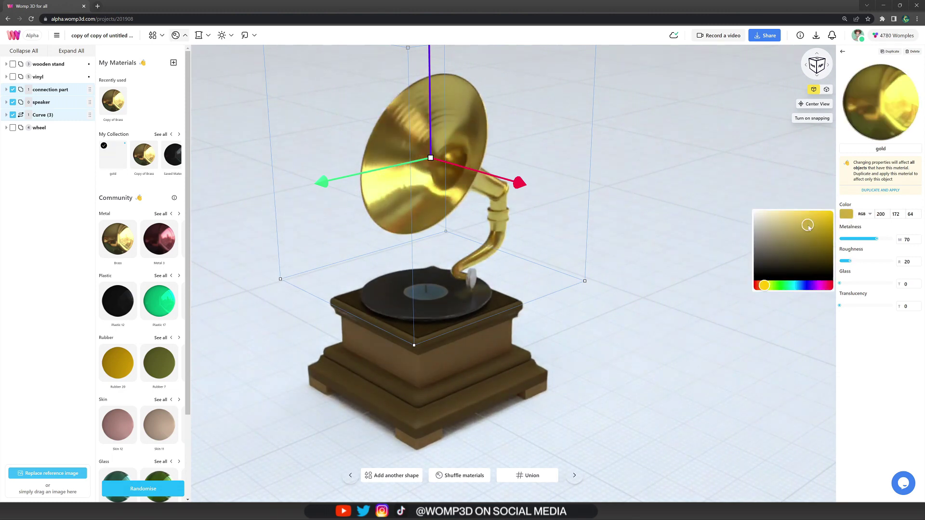
left_click(698, 233)
left_click_drag(582, 234, 566, 268)
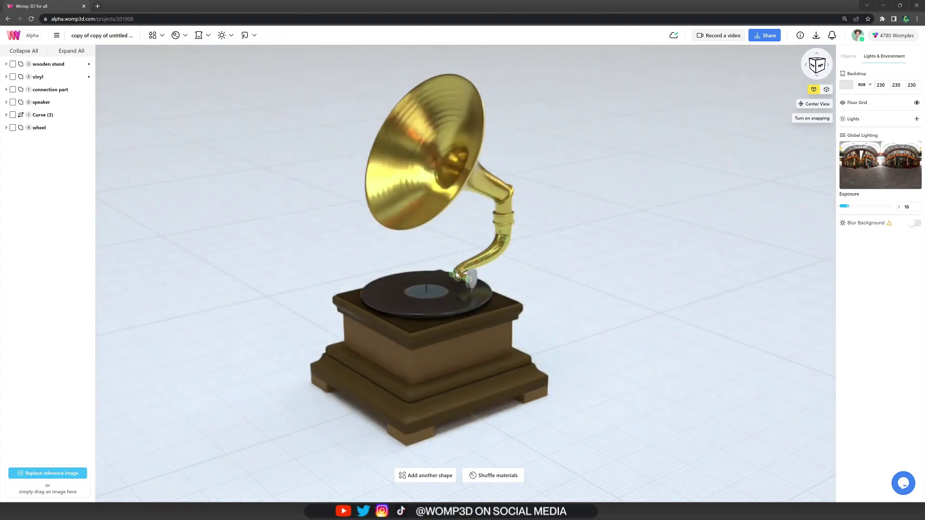
Step: Create a new material named metallic for the wheel group with metalness 43
left_click(61, 128)
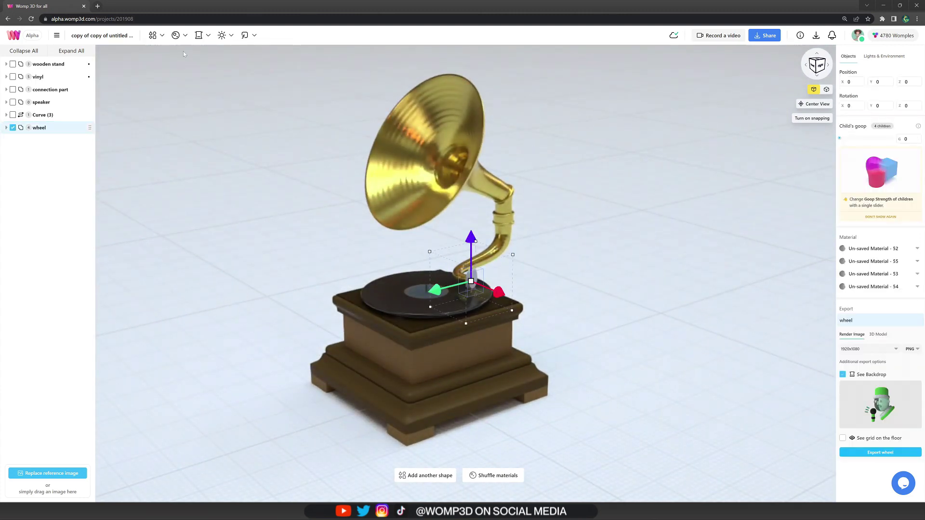
left_click(174, 36)
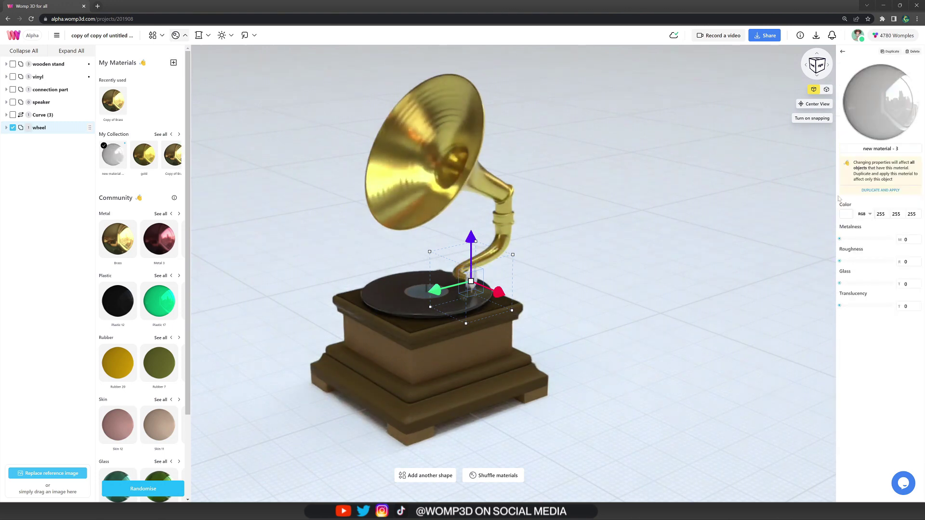
left_click(880, 149)
left_click_drag(840, 240, 864, 243)
scroll(658, 299, "up", 5)
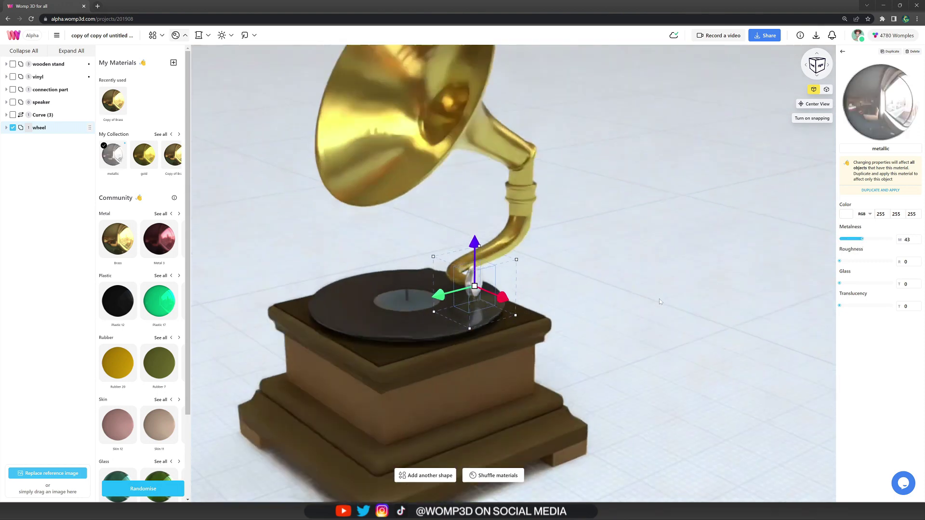
Step: Colour the metallic material grey RGB 184, 184, 184 and set its roughness to 25 and metalness to 47
left_click(845, 214)
left_click(754, 228)
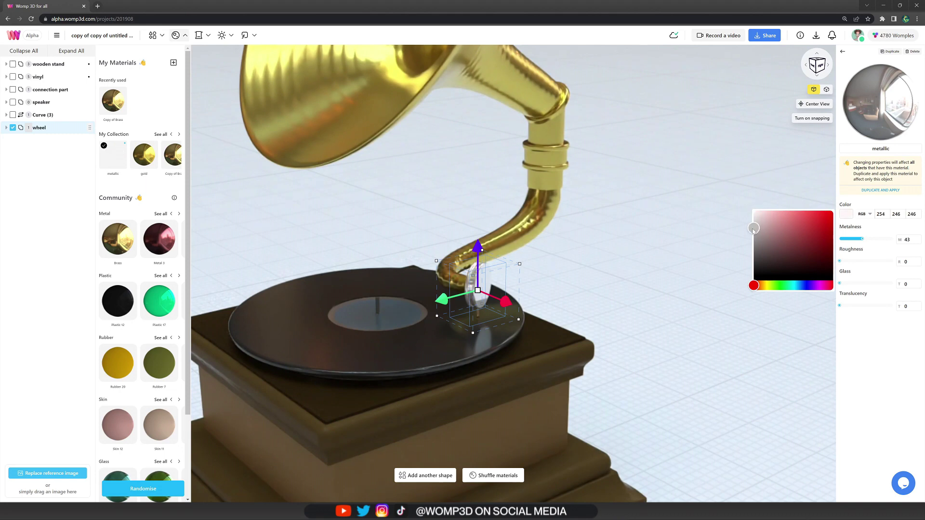
left_click_drag(840, 261, 867, 241)
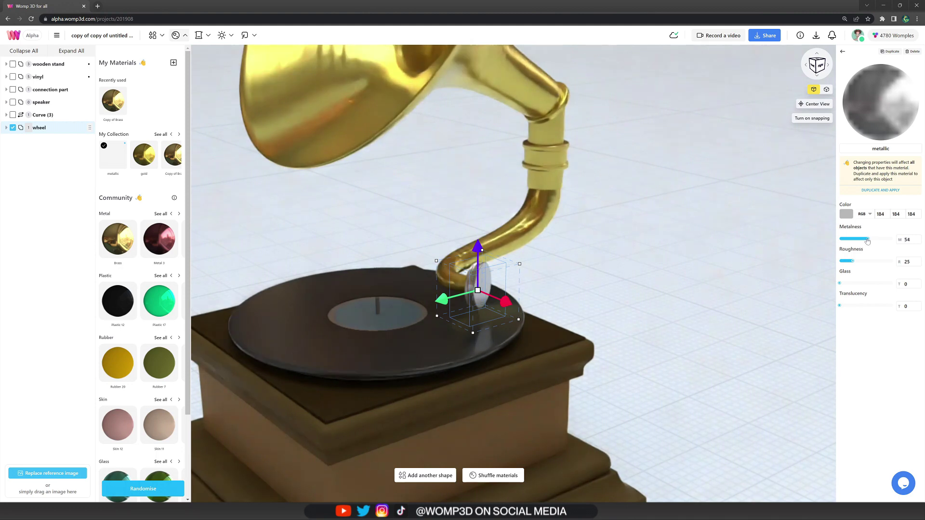
Step: Tint the metallic material a muted pink, RGB 167, 128, 128
left_click(846, 213)
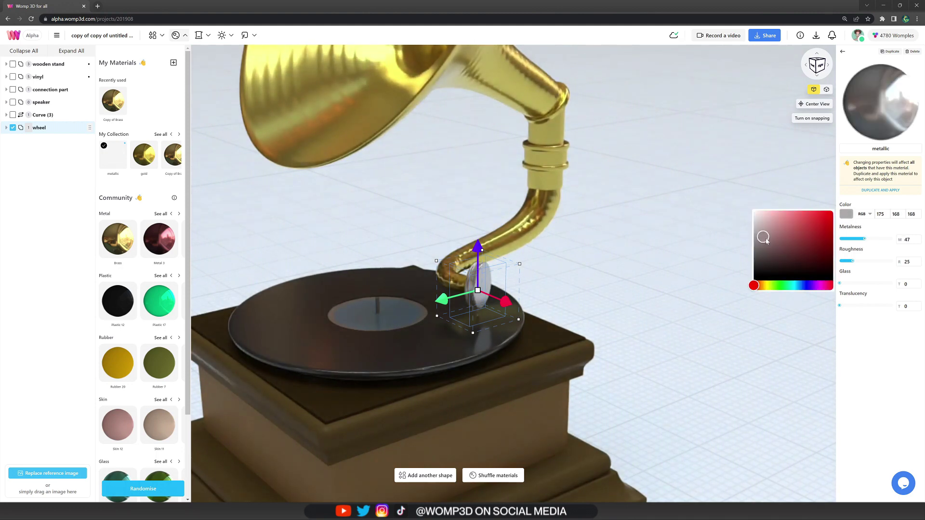
left_click(777, 236)
left_click_drag(776, 236, 773, 235)
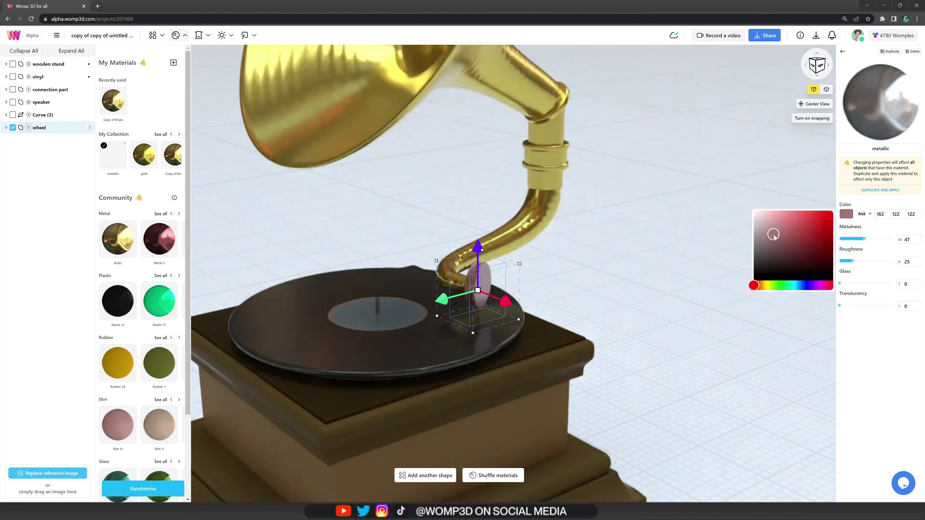
left_click(614, 269)
mouse_move(642, 270)
left_mouse_down()
mouse_move(689, 264)
mouse_move(586, 265)
mouse_move(641, 264)
left_mouse_up()
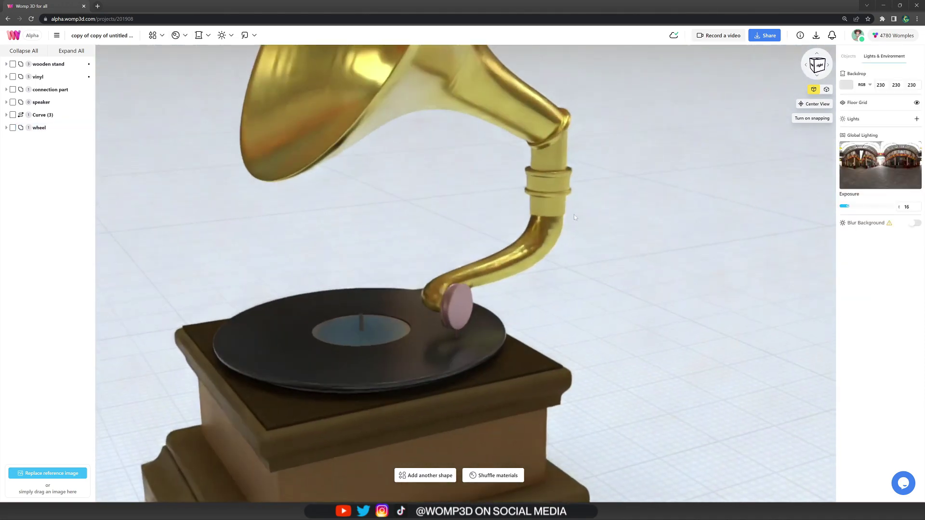
Step: Select the connection part's four ring cylinders, from Cylinder (8) to the last one, and apply the metallic material to them
left_click(553, 184)
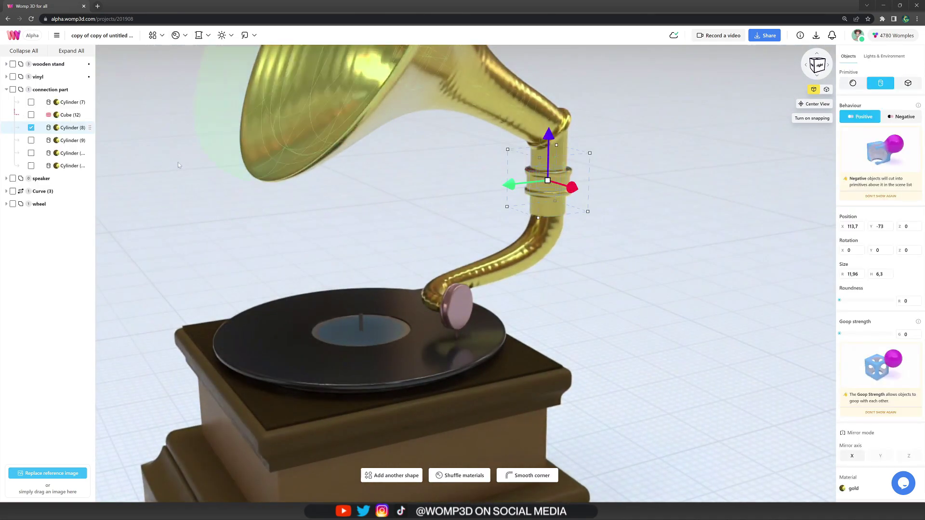
left_click(73, 165, "shift")
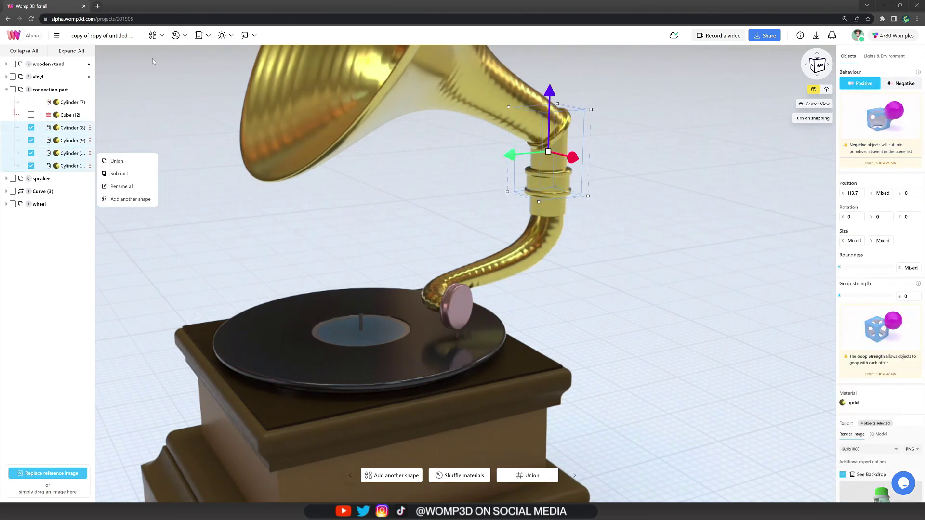
left_click(175, 37)
left_click(112, 154)
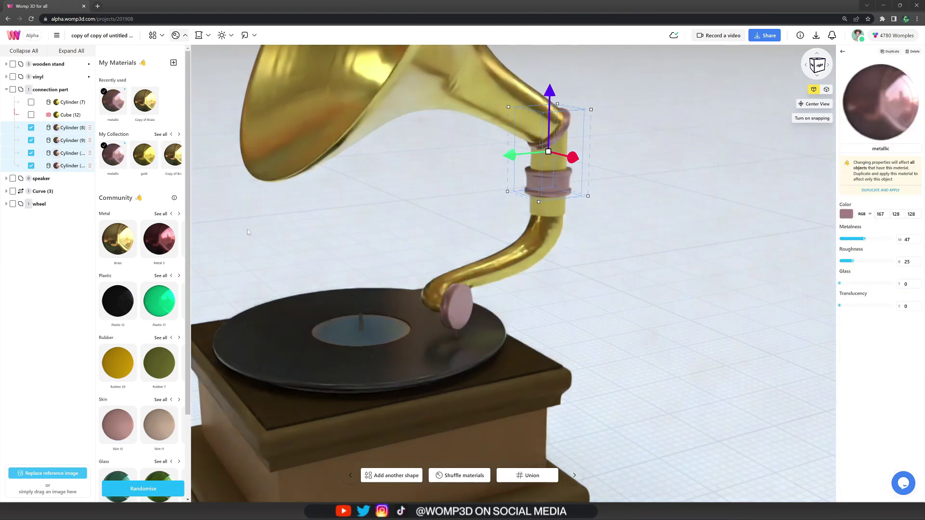
left_click(248, 232)
scroll(608, 275, "down", 5)
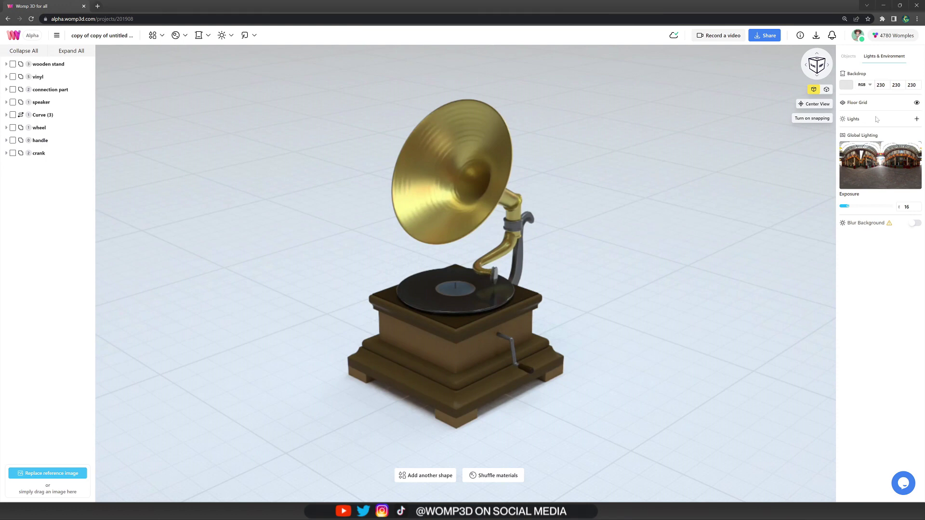
Step: Hide the floor grid and create a new deep blue backdrop colour, RGB 43, 40, 164
left_click(915, 105)
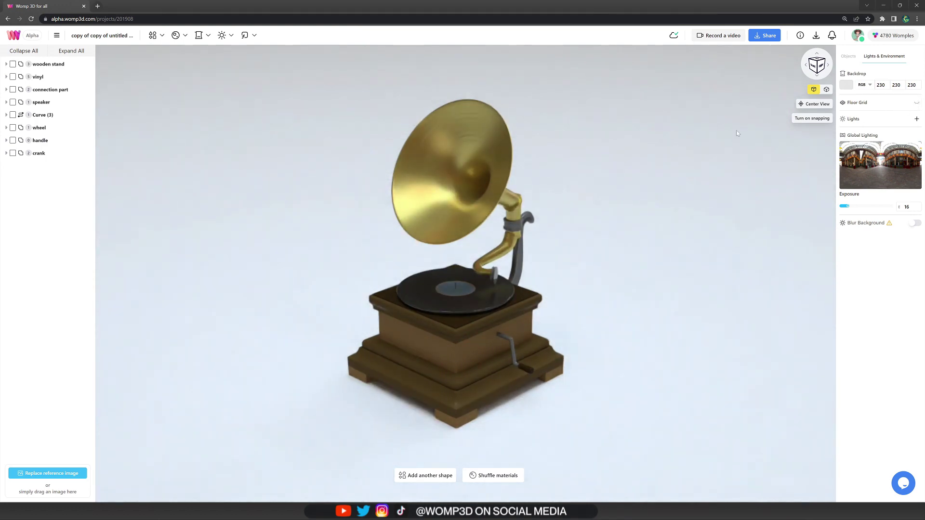
left_click(198, 37)
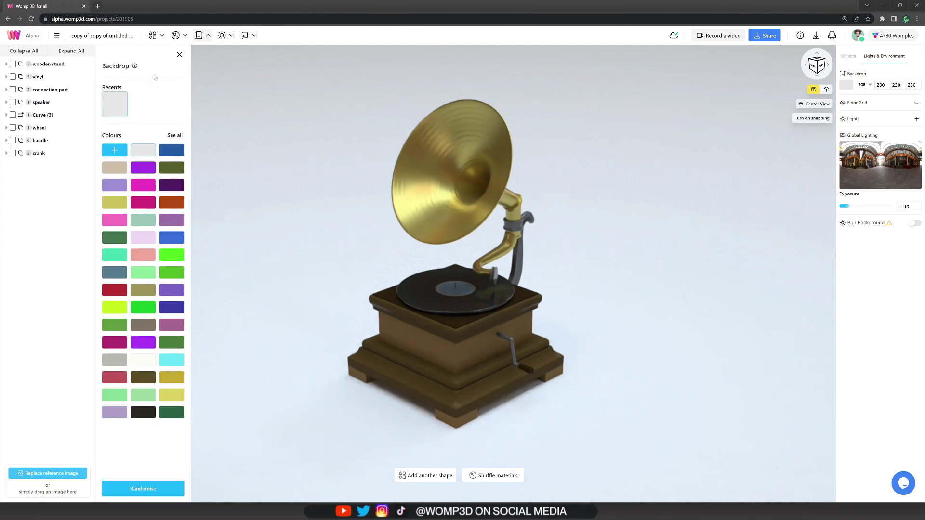
left_click(115, 150)
mouse_move(236, 82)
left_mouse_down()
mouse_move(248, 65)
mouse_move(264, 63)
mouse_move(241, 81)
left_mouse_up()
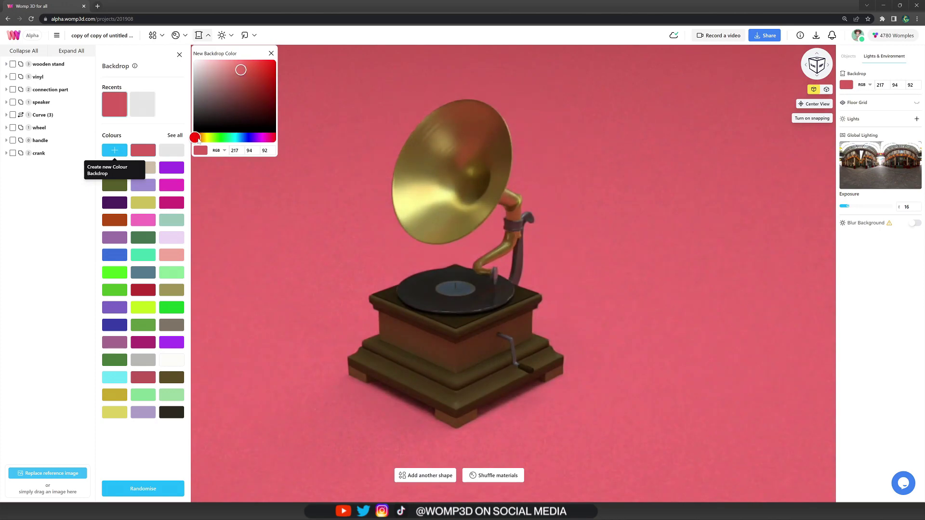
left_click_drag(194, 138, 249, 140)
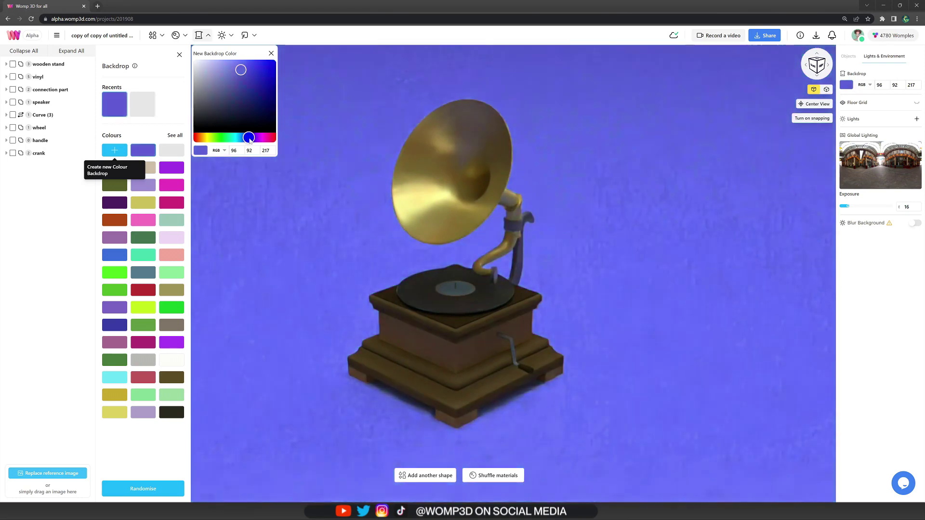
left_click_drag(225, 76, 257, 86)
Step: Try several global lighting presets, settle on courtyard and set its exposure to 15
left_click(221, 36)
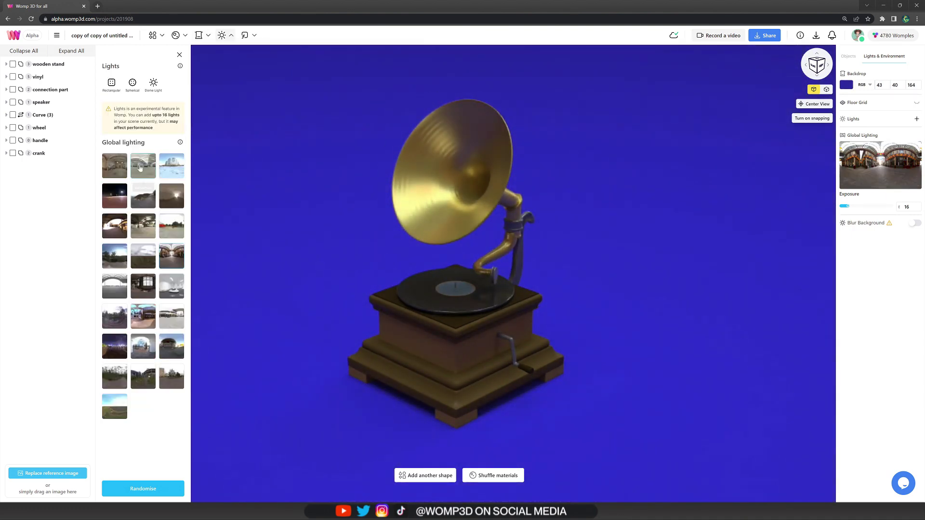
left_click(120, 168)
left_click(143, 166)
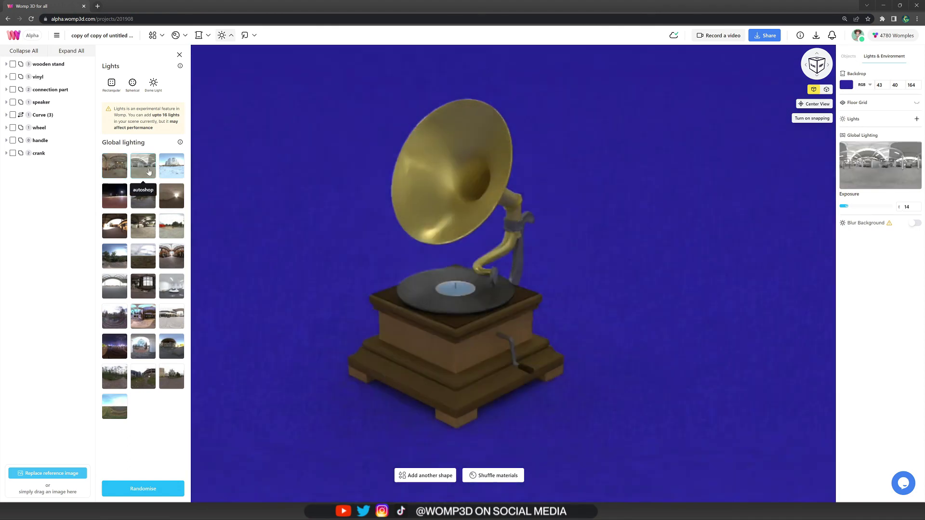
left_click(172, 173)
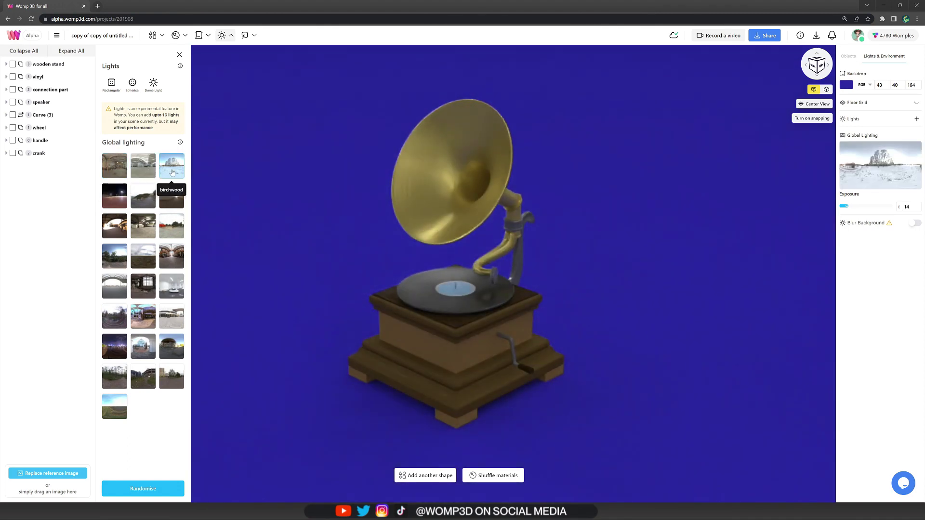
left_click(119, 197)
left_click(144, 200)
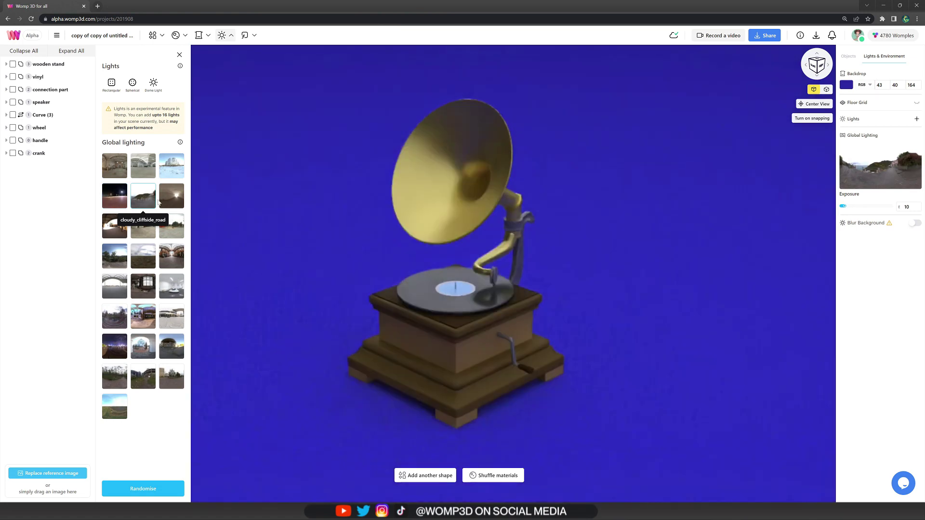
left_click(173, 204)
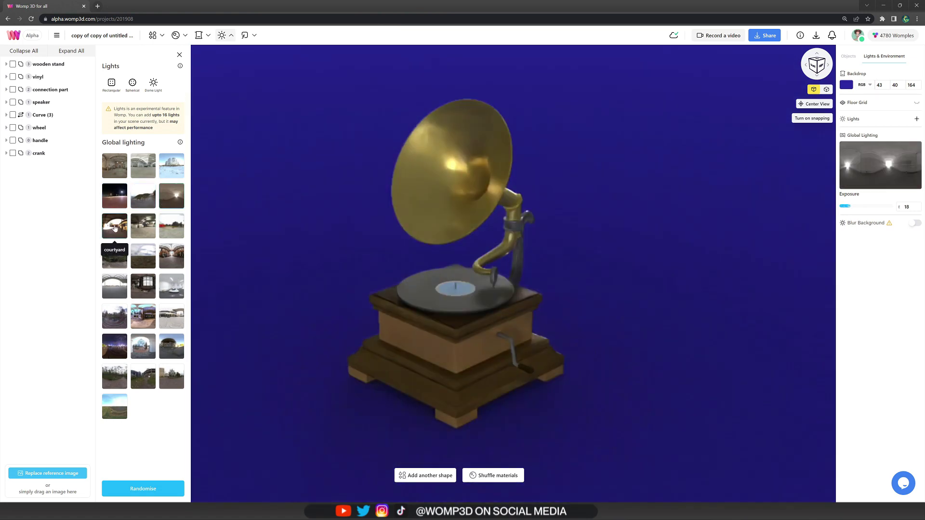
left_click(174, 226)
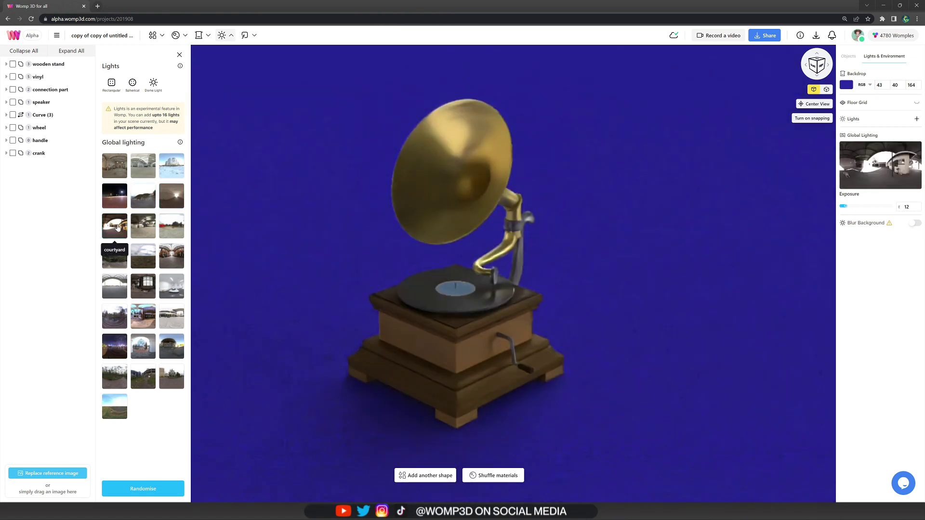
left_click(170, 232)
left_click(170, 258)
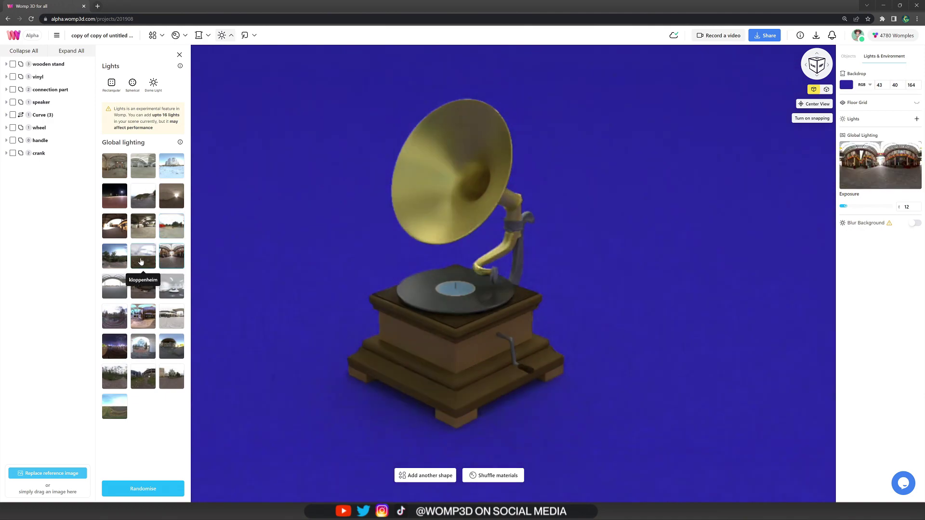
left_click(141, 261)
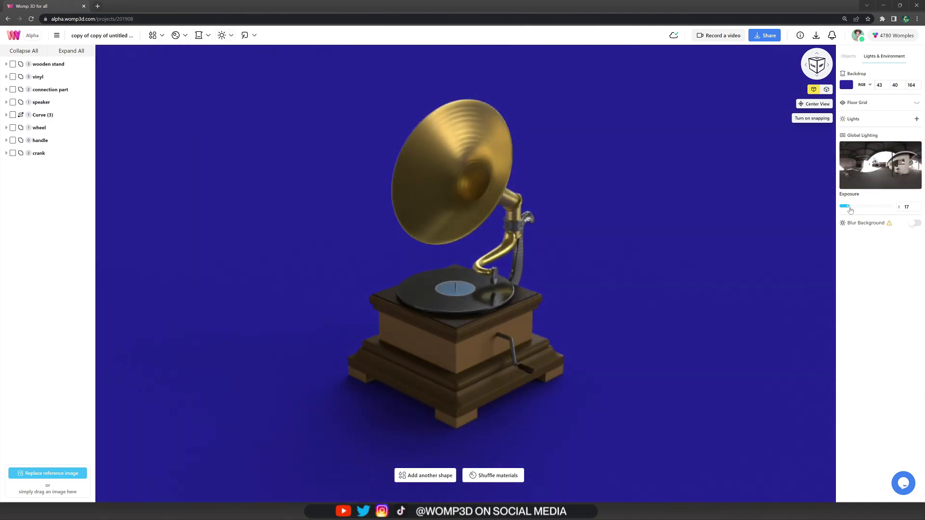
left_click_drag(850, 210, 848, 209)
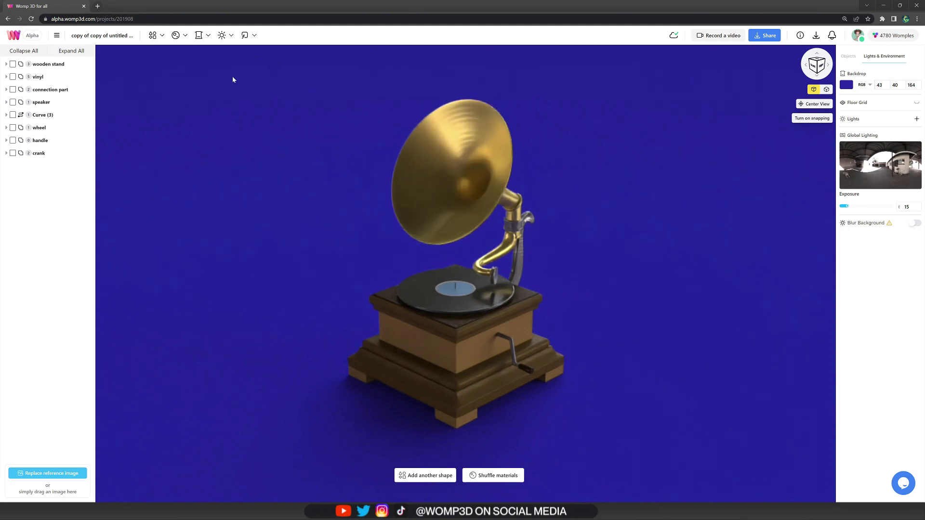
Step: Add a spherical light to the scene and try it in raised positions around the gramophone's horn
left_click(220, 37)
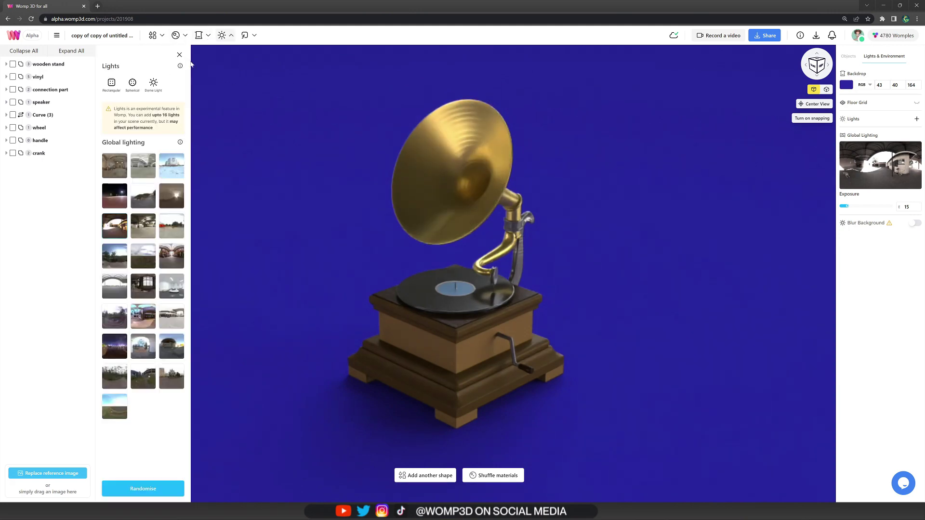
left_click(132, 84)
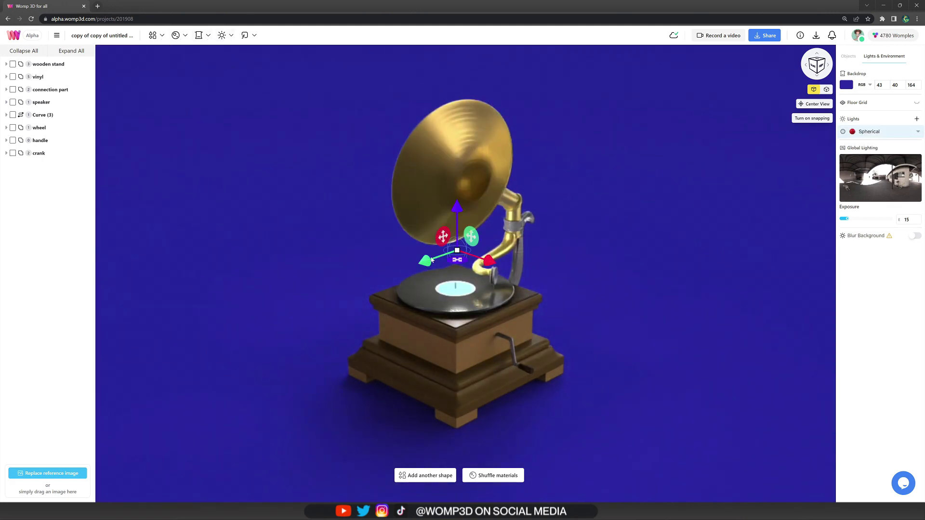
left_click_drag(371, 269, 357, 95)
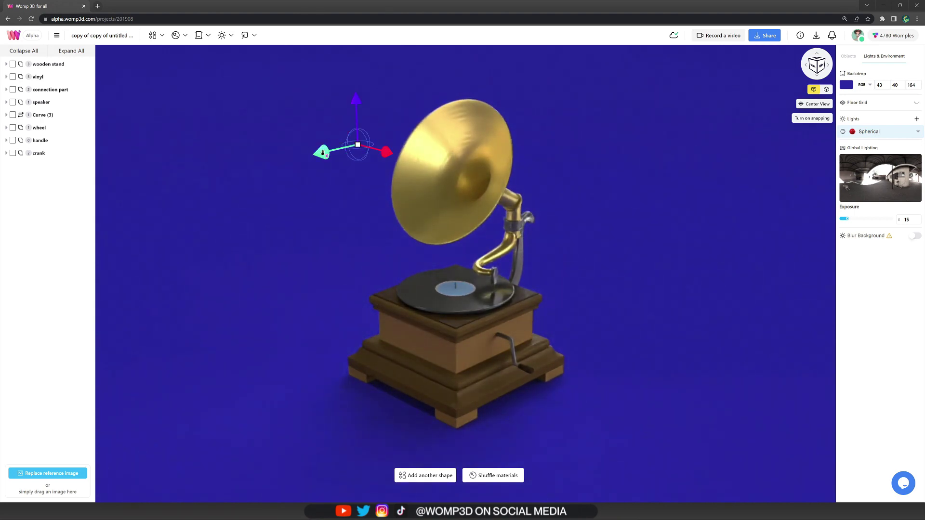
left_click_drag(327, 156, 598, 148)
left_click(340, 121)
left_click_drag(523, 127, 465, 140)
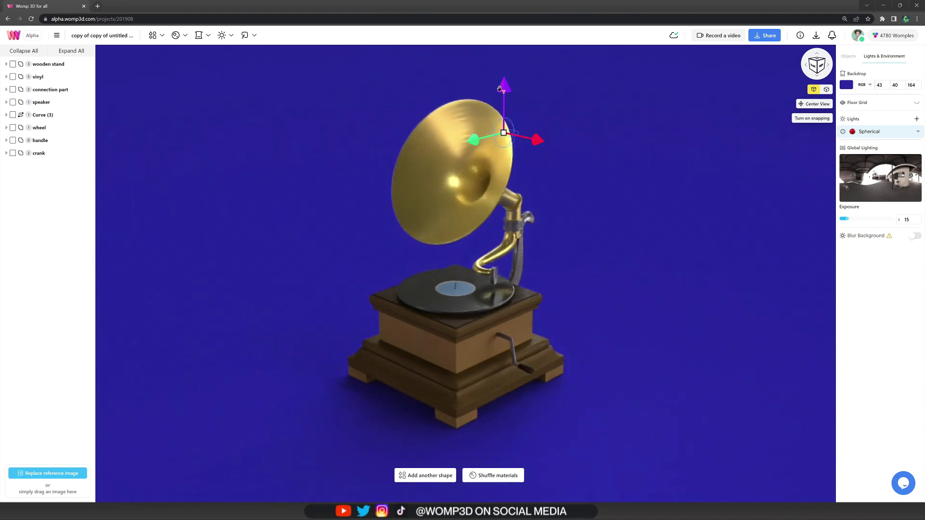
Step: Move the spherical light down to the crank side of the wooden stand and set the global lighting exposure to 11
left_click_drag(502, 93, 483, 206)
left_click_drag(539, 253, 604, 269)
left_click_drag(565, 226, 572, 302)
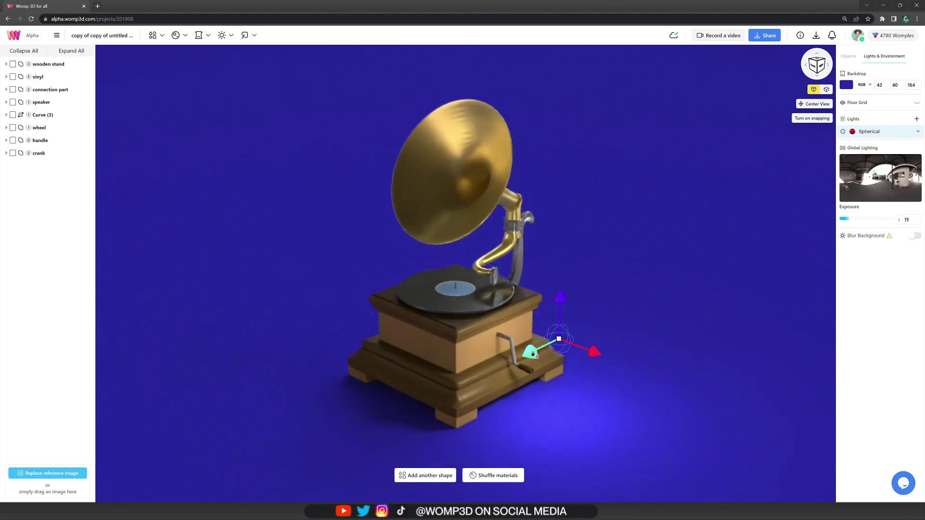
left_click_drag(531, 351, 456, 361)
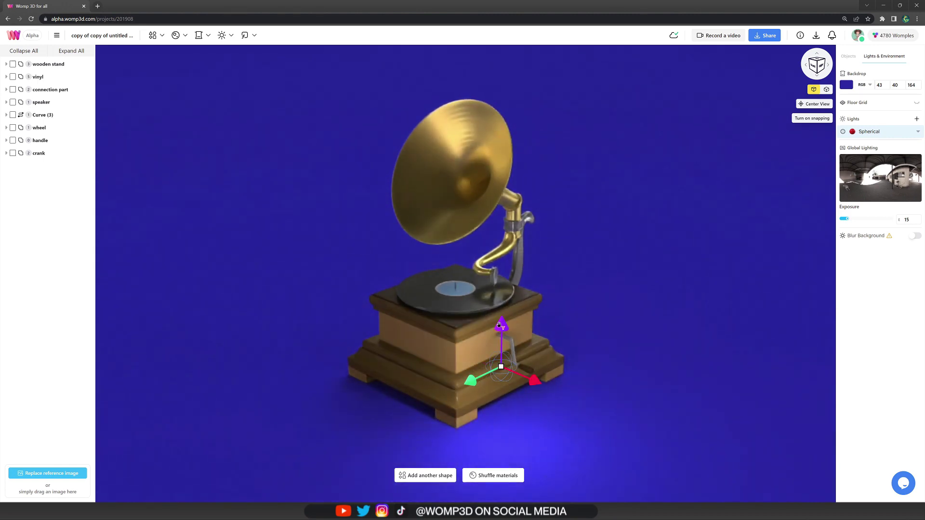
left_click_drag(499, 324, 499, 298)
left_click_drag(850, 220, 851, 220)
left_click_drag(851, 220, 855, 220)
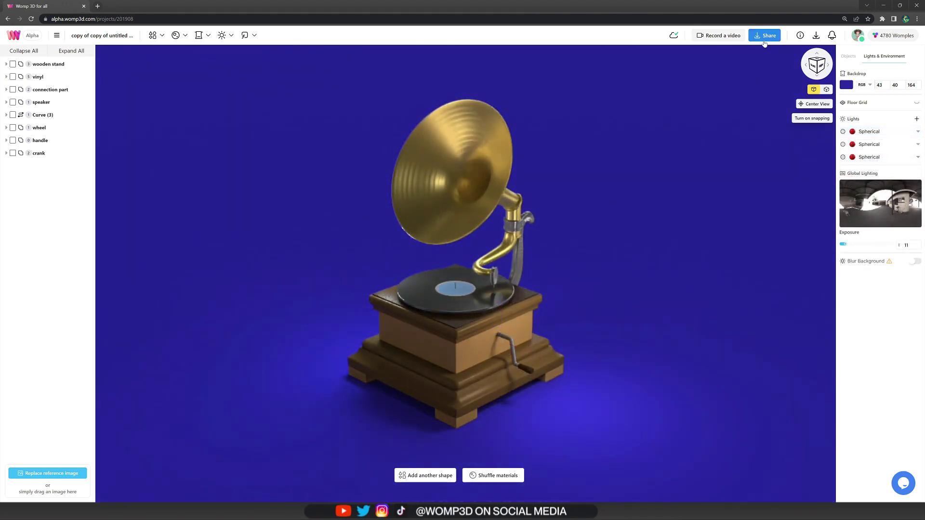
Step: Start publishing the project with the portrait thumbnail and name it "Gramophone :)"
left_click(764, 36)
left_click(777, 78)
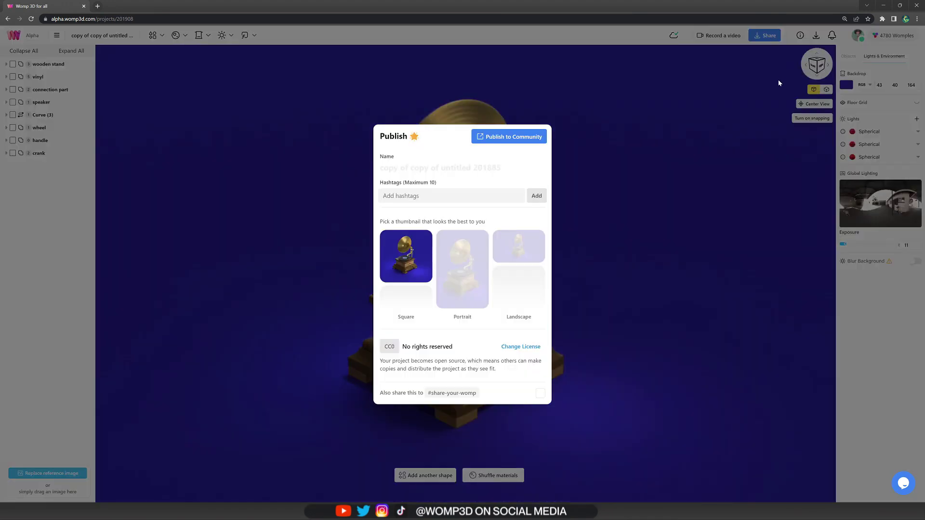
left_click(478, 260)
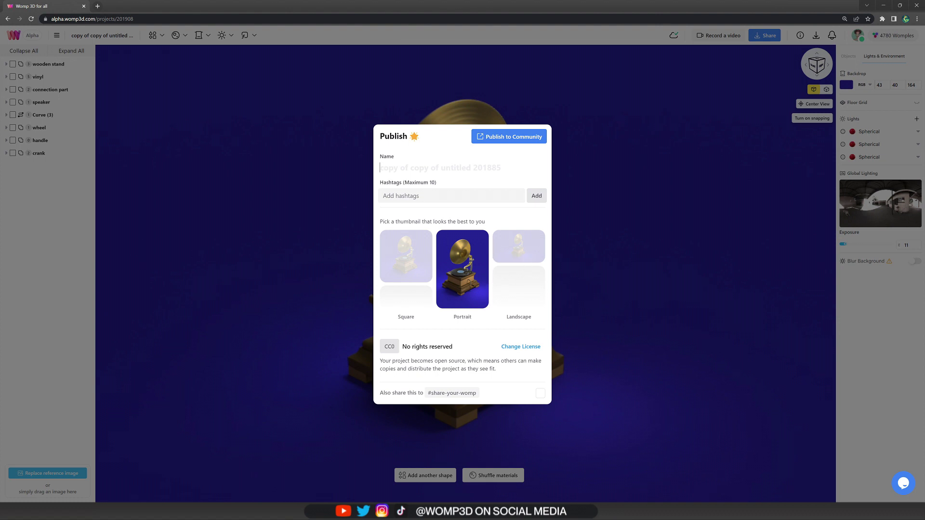
type("Gramophone :")
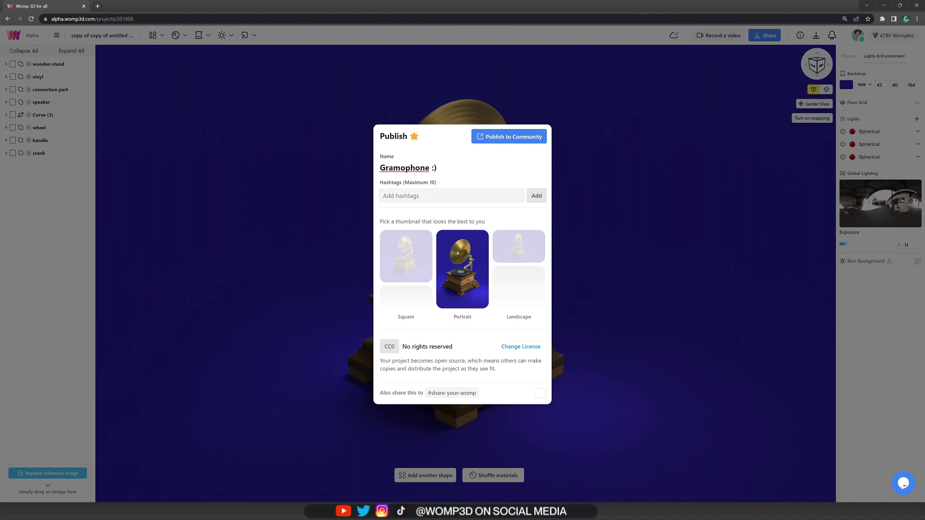
Step: Add the hashtags #propart, #3dmodel and #music to the project being published
type("#")
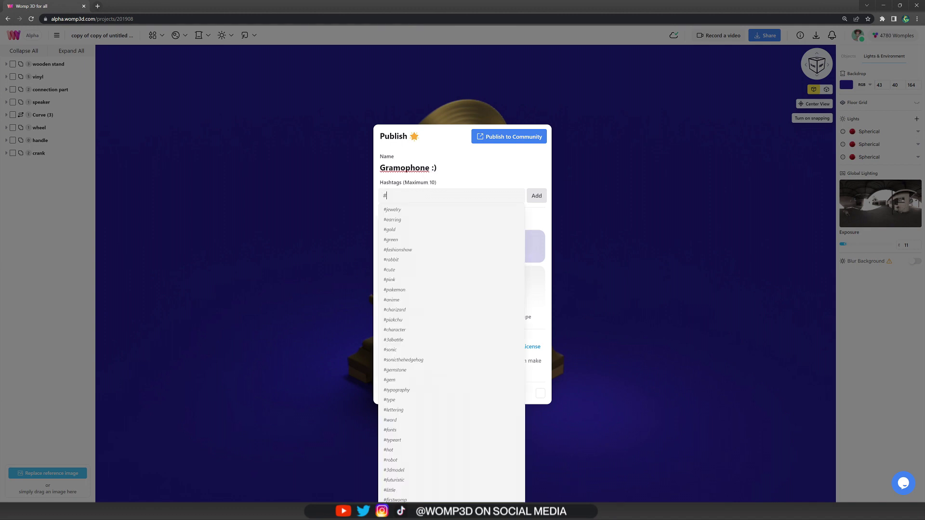
type("propart")
key("Return")
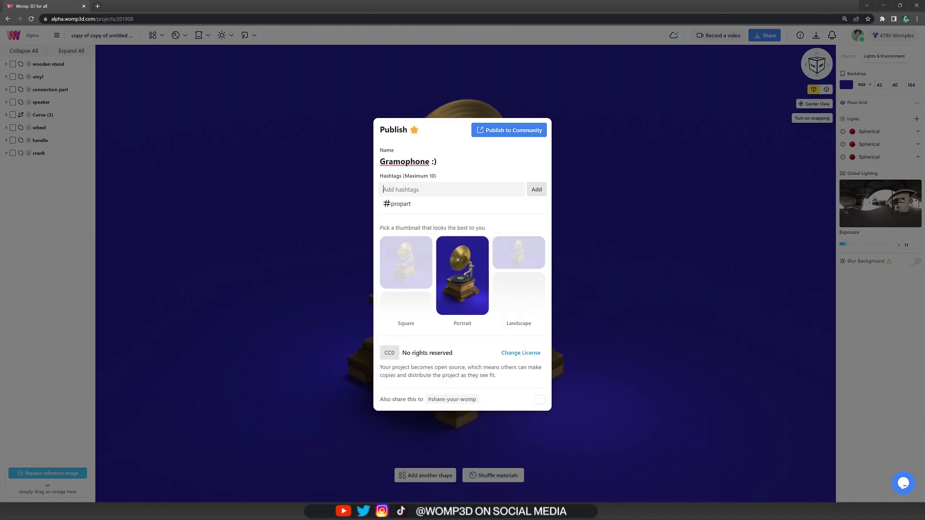
type("#3dmodel")
key("Return")
type("#music")
key("Return")
Step: Change the project's license to CC BY Attribution, so others can copy and distribute it with credit
left_click(511, 354)
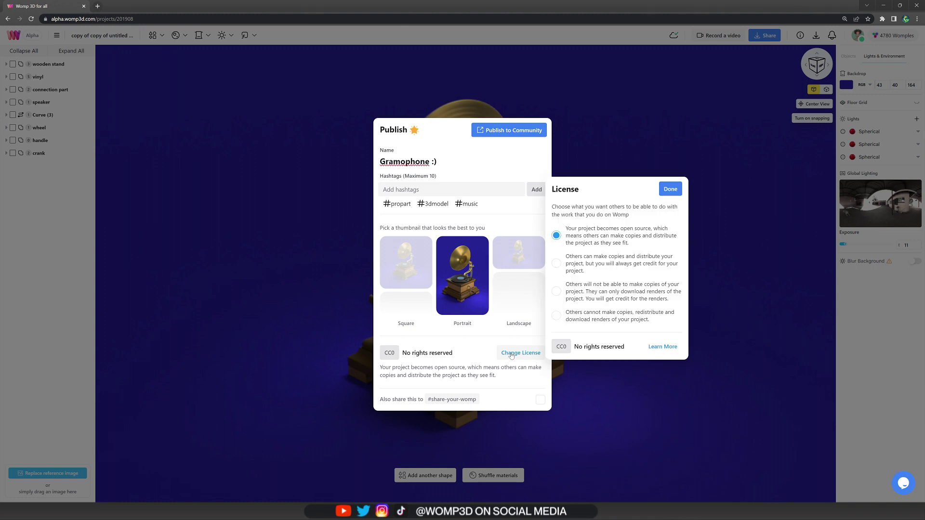
left_click(556, 264)
left_click(670, 189)
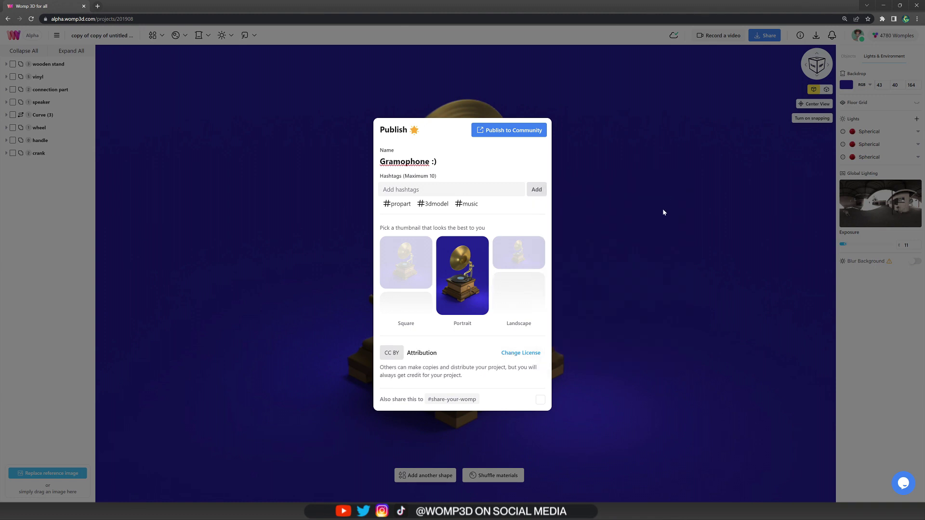